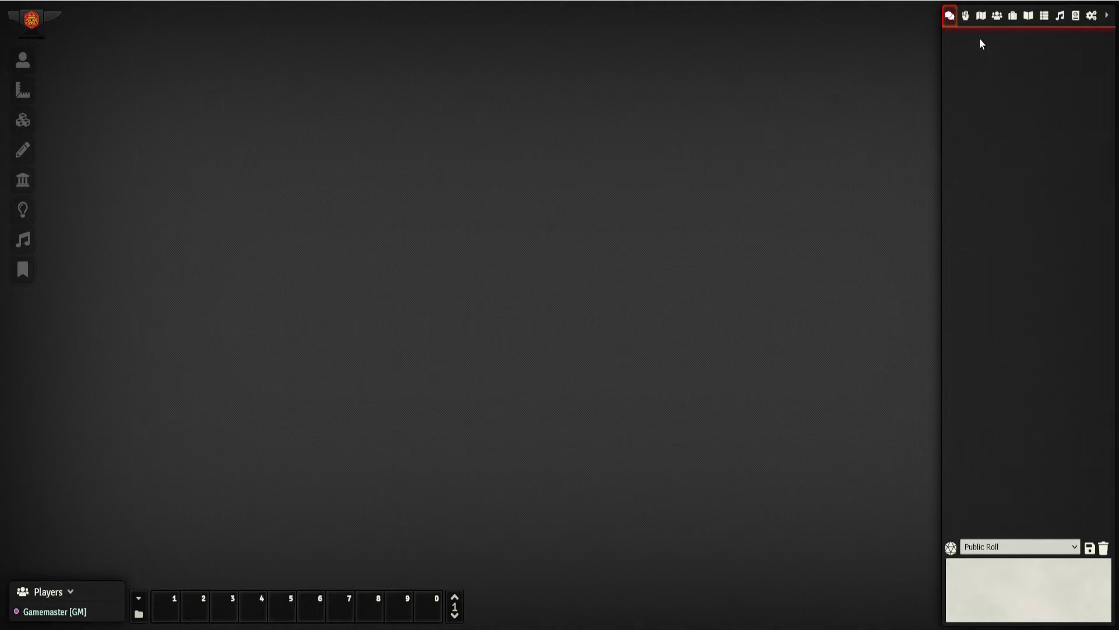
{"action": "left_click", "coordinate": [966, 18]}
{"action": "left_click", "coordinate": [981, 19]}
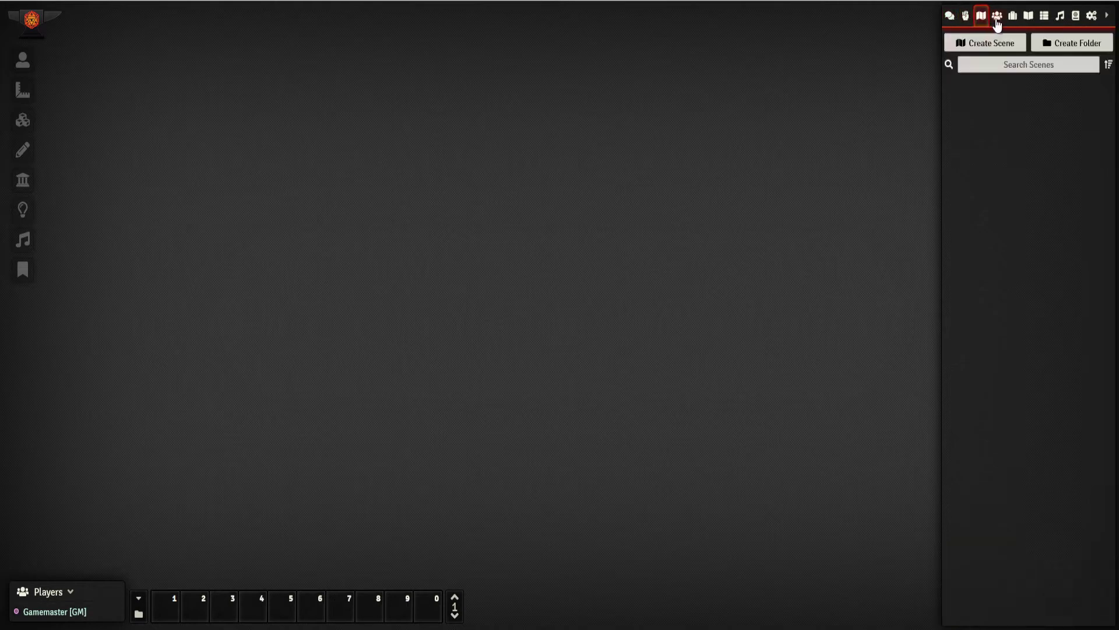
{"action": "left_click", "coordinate": [998, 19]}
{"action": "left_click", "coordinate": [1013, 19]}
{"action": "left_click", "coordinate": [1029, 20]}
{"action": "left_click", "coordinate": [1044, 19]}
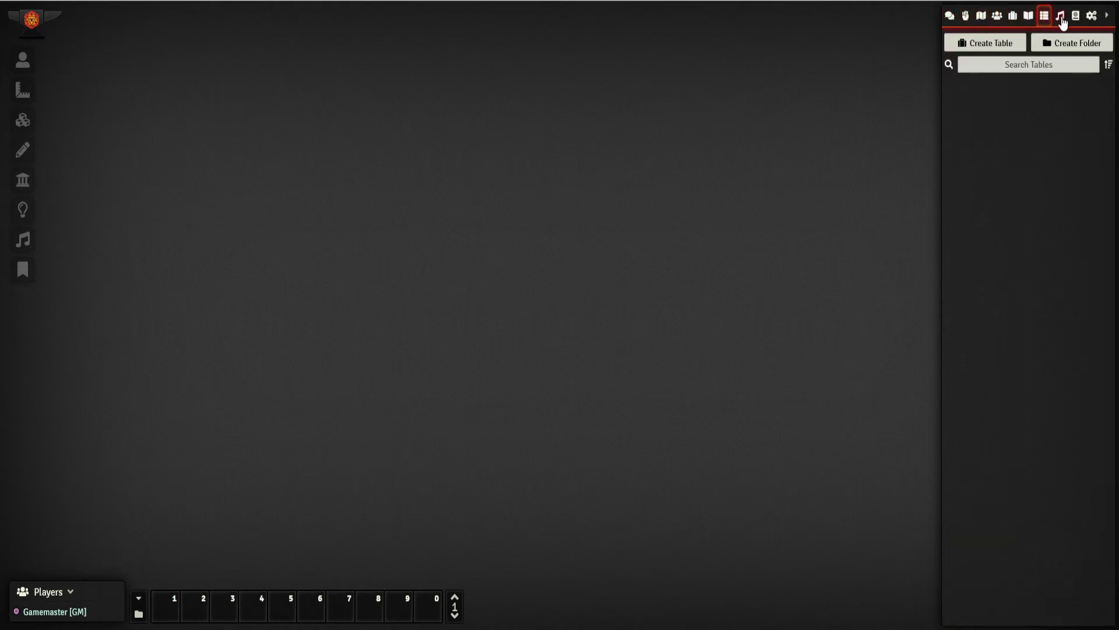
{"action": "left_click", "coordinate": [1060, 19]}
Review the list of active modules in the world's module management and close it
{"action": "left_click", "coordinate": [1091, 18]}
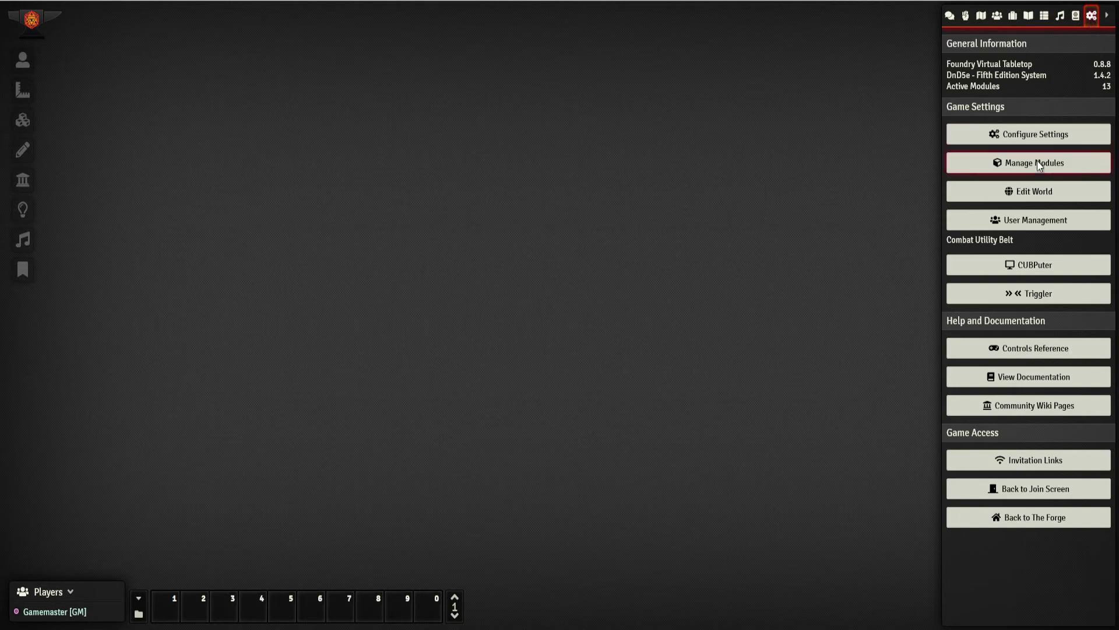
{"action": "left_click", "coordinate": [1039, 165]}
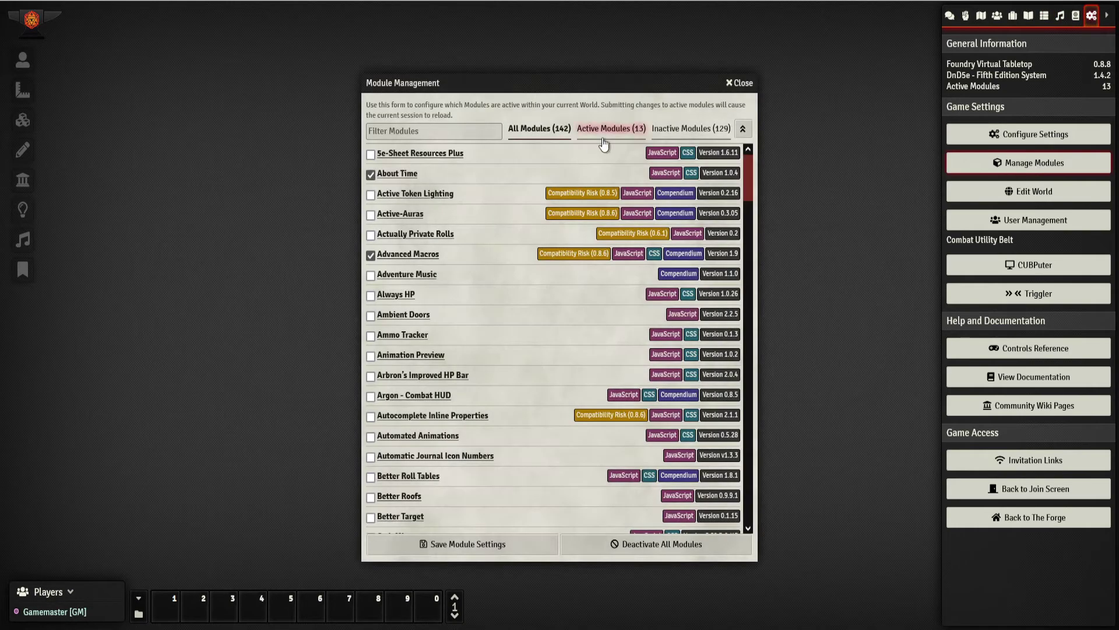
{"action": "left_click", "coordinate": [604, 144]}
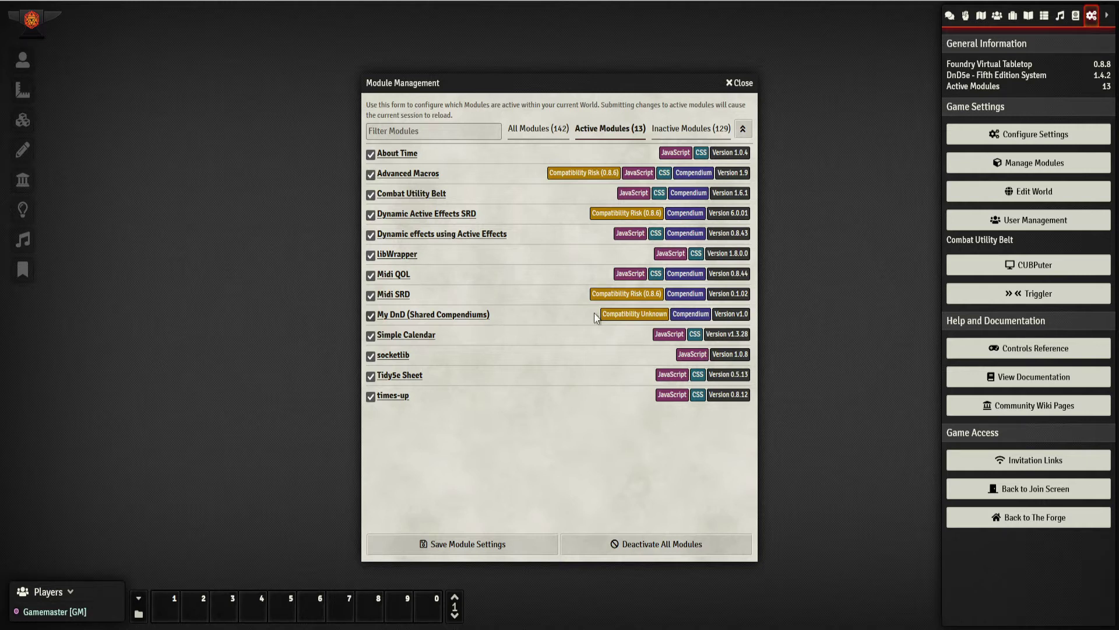
{"action": "left_click", "coordinate": [740, 84]}
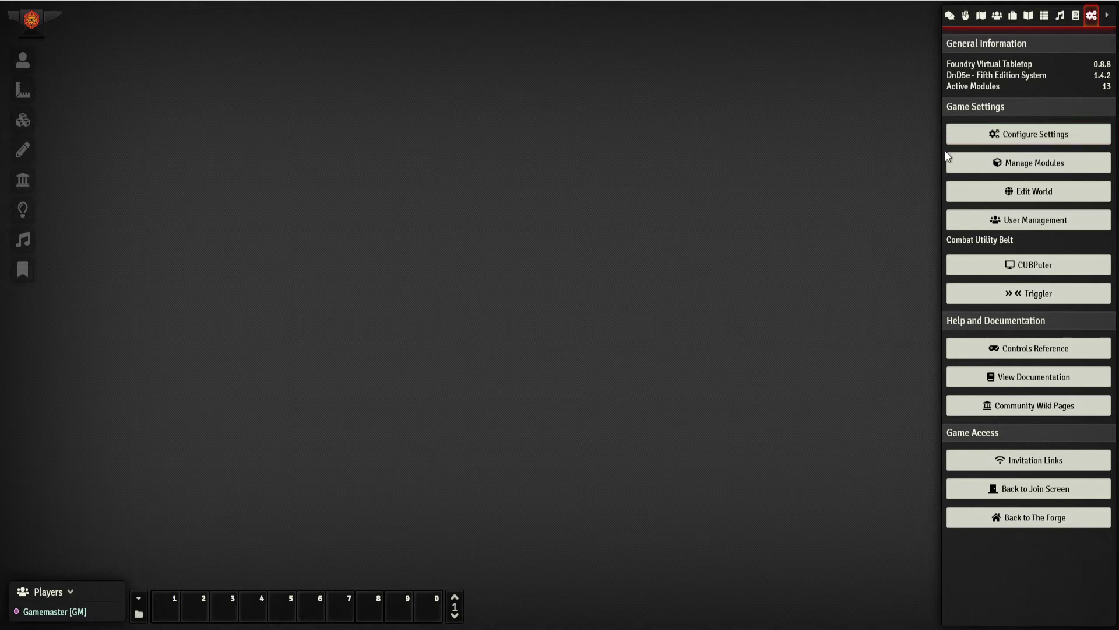
Look over the core game settings and enable Allow Polymorphing in the DnD5e system settings
{"action": "left_click", "coordinate": [1029, 134]}
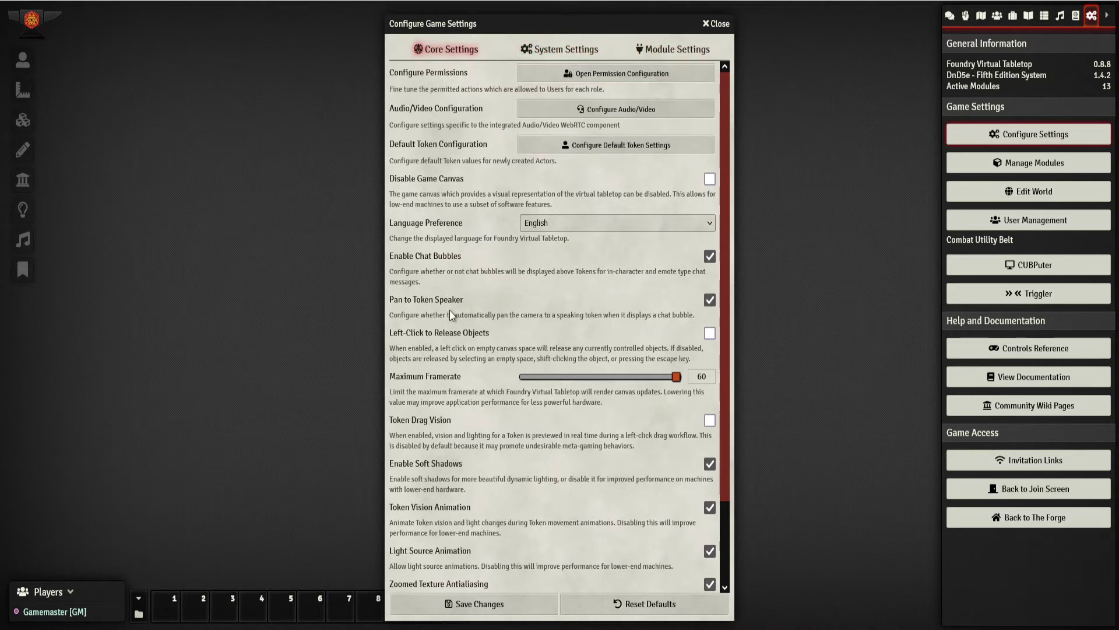
{"action": "scroll", "coordinate": [450, 310], "scroll_direction": "down", "scroll_amount": 2}
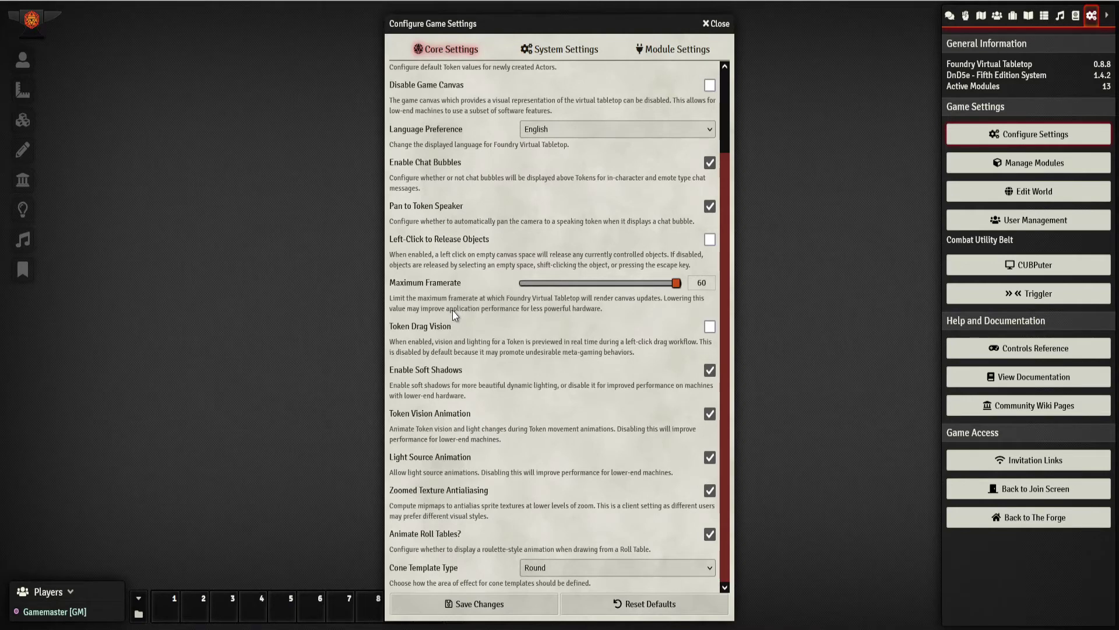
{"action": "scroll", "coordinate": [481, 301], "scroll_direction": "up", "scroll_amount": 2}
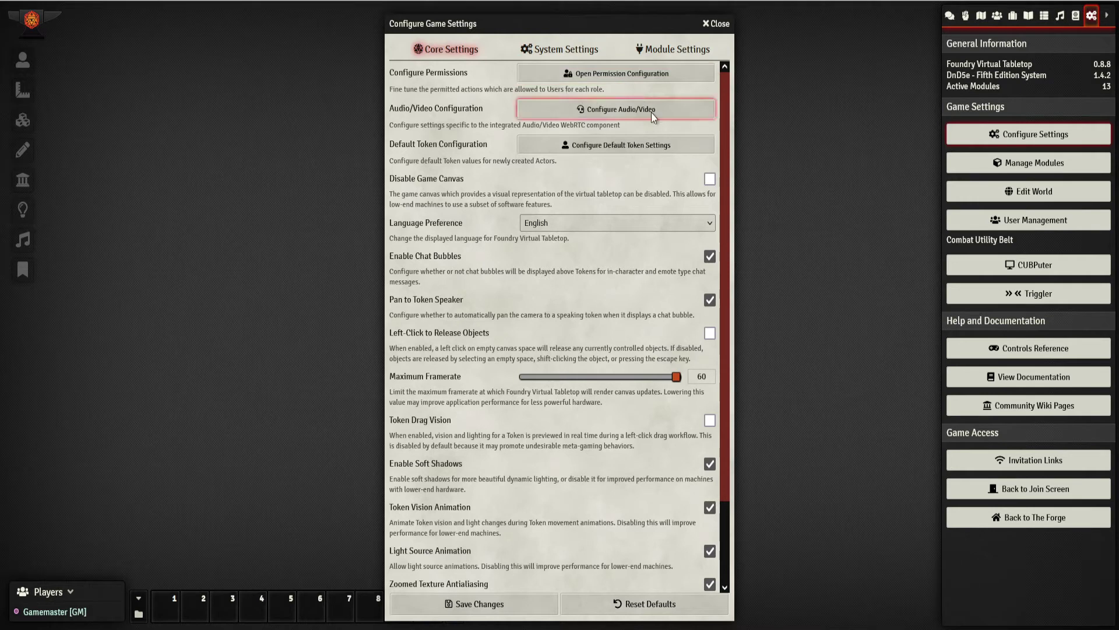
{"action": "left_click", "coordinate": [579, 51]}
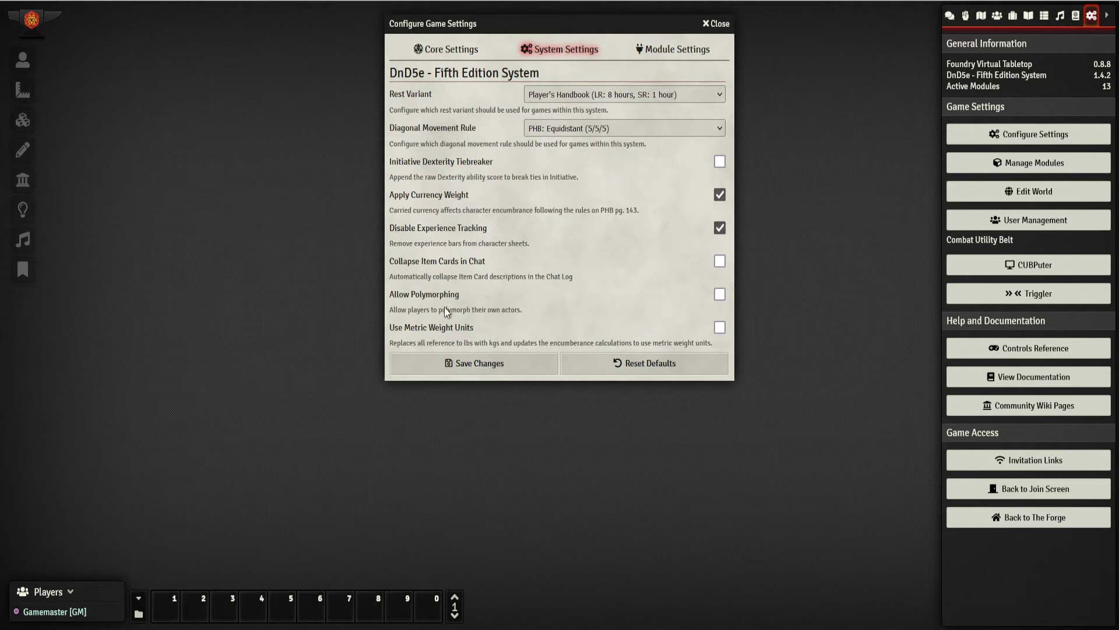
{"action": "left_click", "coordinate": [720, 294]}
Examine the module settings for About Time, Advanced Macros, Combat Utility Belt and Dynamic effects using Active Effects
{"action": "left_click", "coordinate": [679, 50]}
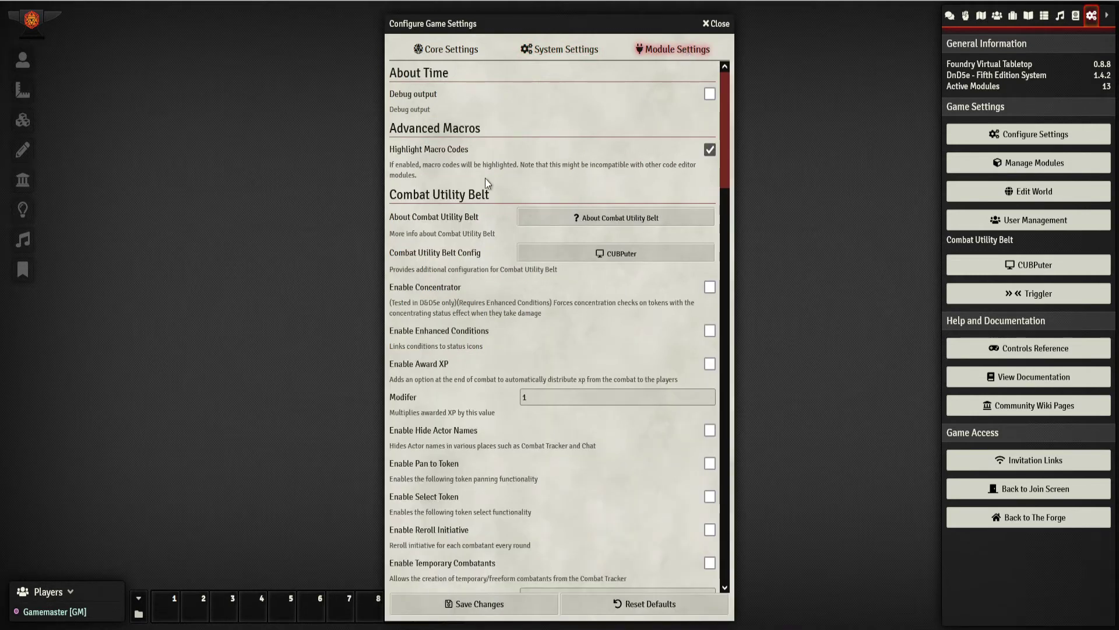
{"action": "scroll", "coordinate": [485, 178], "scroll_direction": "down", "scroll_amount": 5}
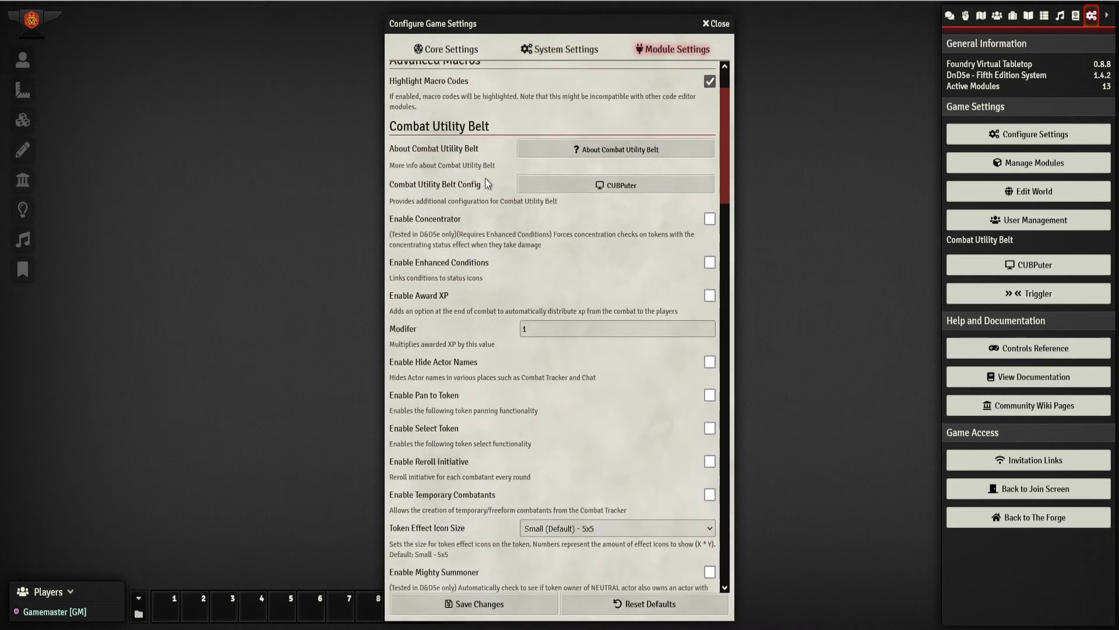
{"action": "scroll", "coordinate": [485, 177], "scroll_direction": "down", "scroll_amount": 14}
{"action": "scroll", "coordinate": [484, 177], "scroll_direction": "up", "scroll_amount": 18}
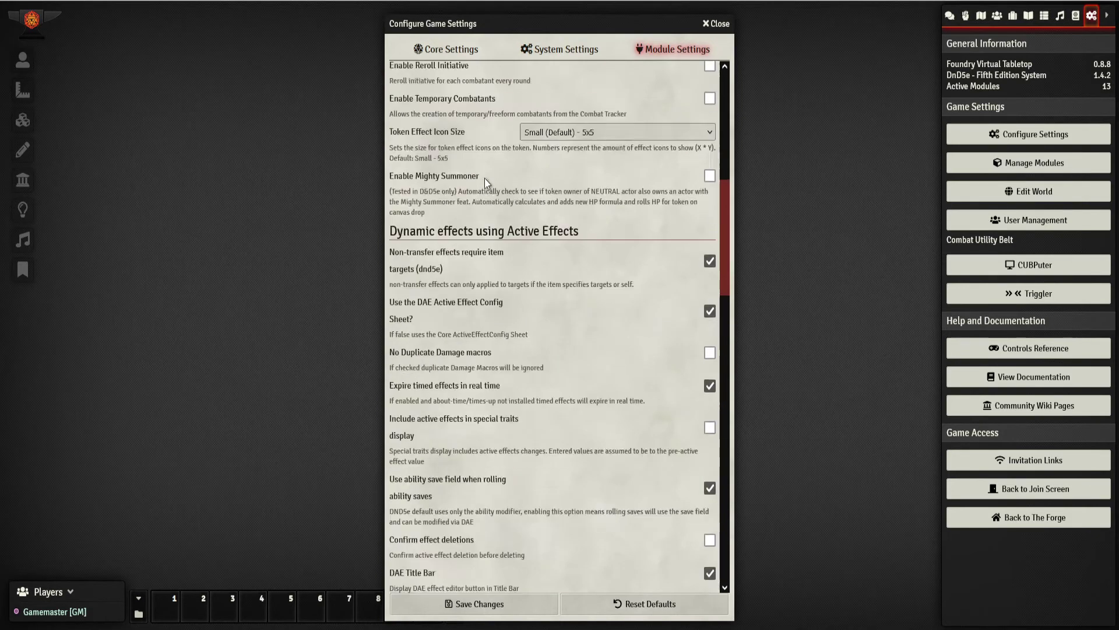
{"action": "scroll", "coordinate": [484, 177], "scroll_direction": "up", "scroll_amount": 1}
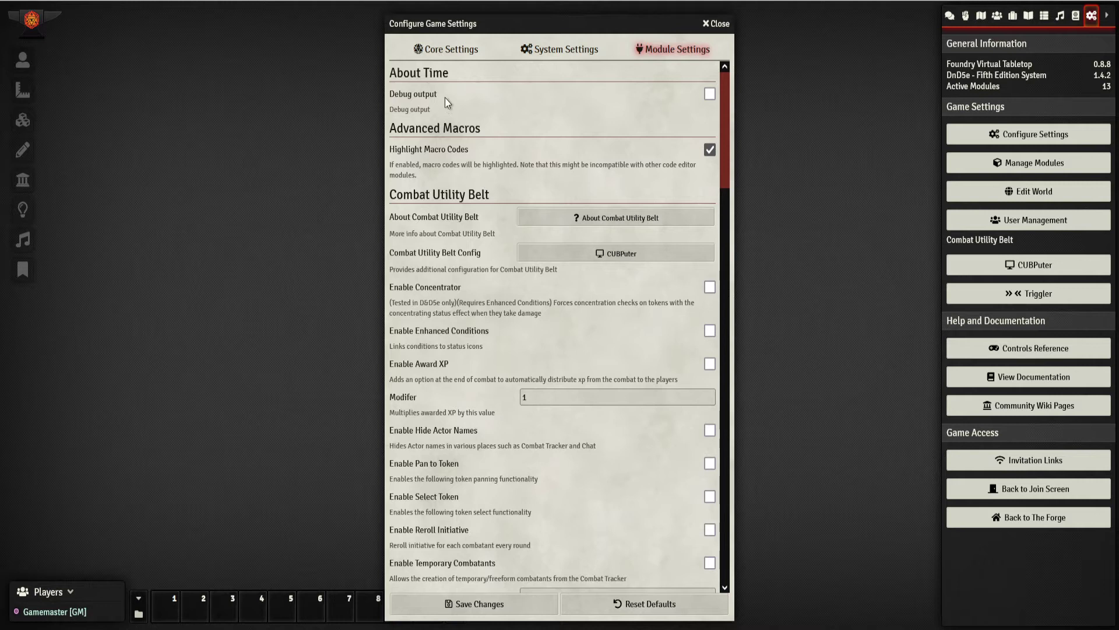
{"action": "scroll", "coordinate": [507, 262], "scroll_direction": "down", "scroll_amount": 1}
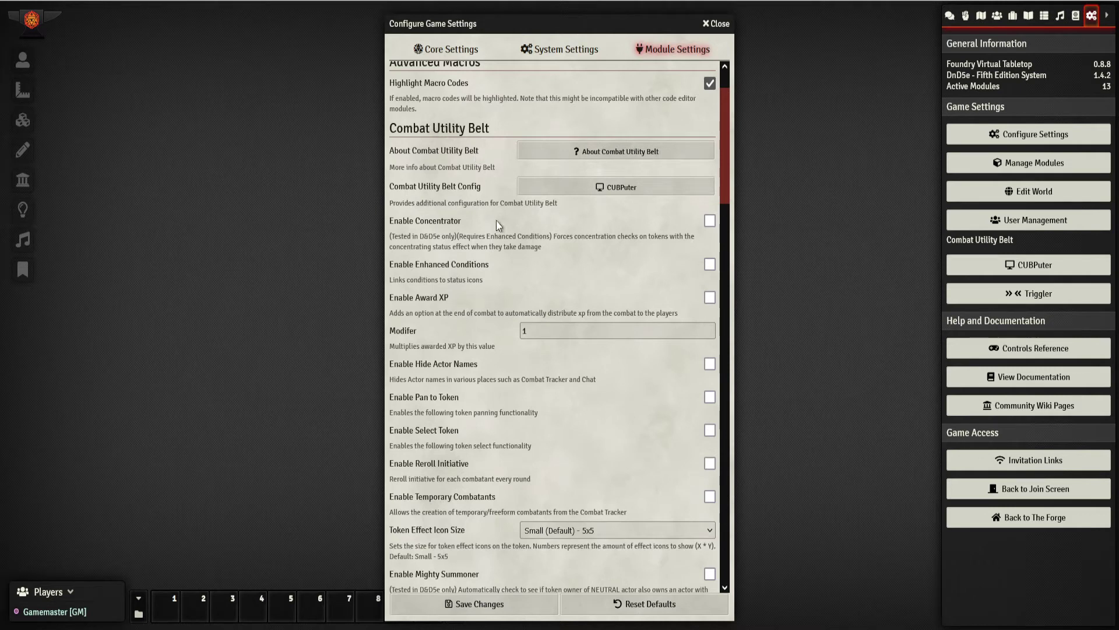
{"action": "scroll", "coordinate": [499, 291], "scroll_direction": "down", "scroll_amount": 3}
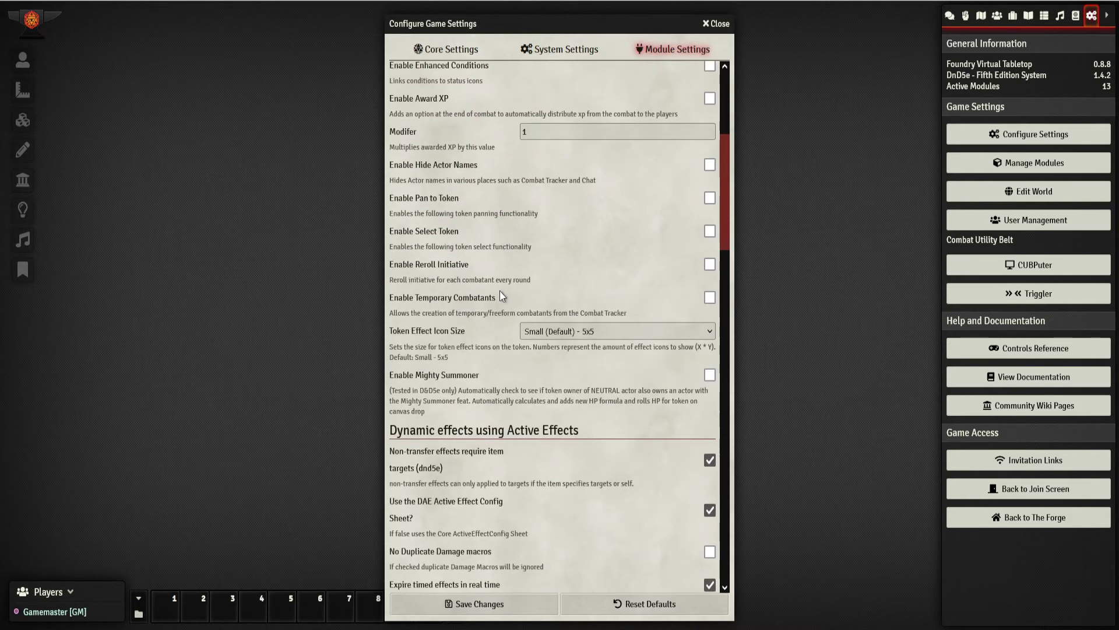
{"action": "scroll", "coordinate": [499, 293], "scroll_direction": "up", "scroll_amount": 3}
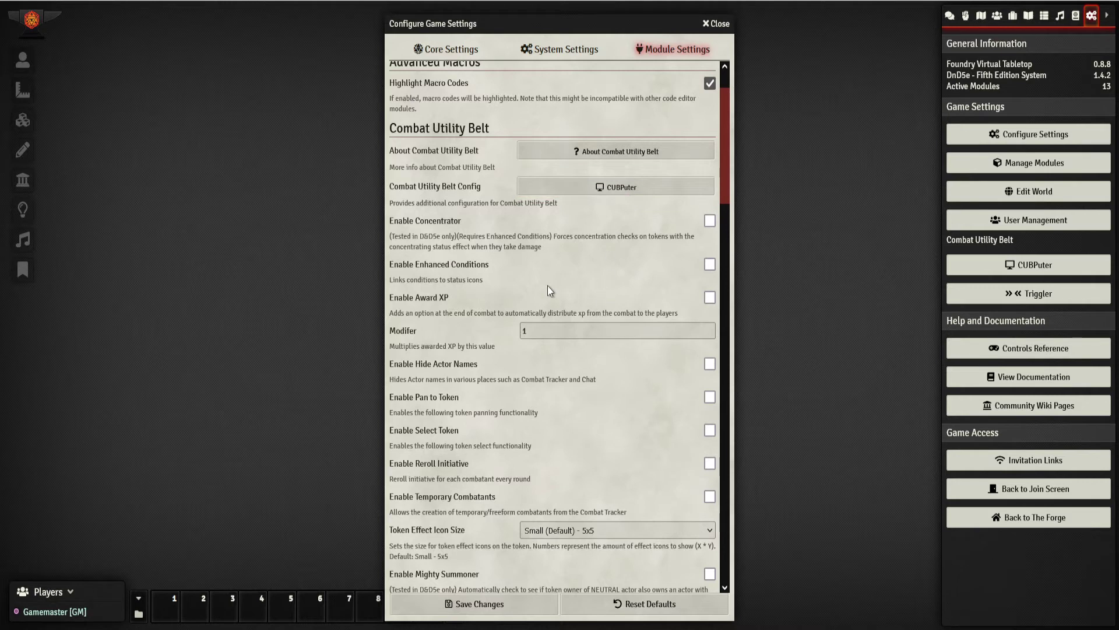
{"action": "scroll", "coordinate": [533, 274], "scroll_direction": "down", "scroll_amount": 1}
{"action": "scroll", "coordinate": [571, 171], "scroll_direction": "up", "scroll_amount": 1}
Turn off the oldschool CRT styling in the CUBPuter configuration, save it, and move the CUBPuter window aside
{"action": "left_click", "coordinate": [637, 187]}
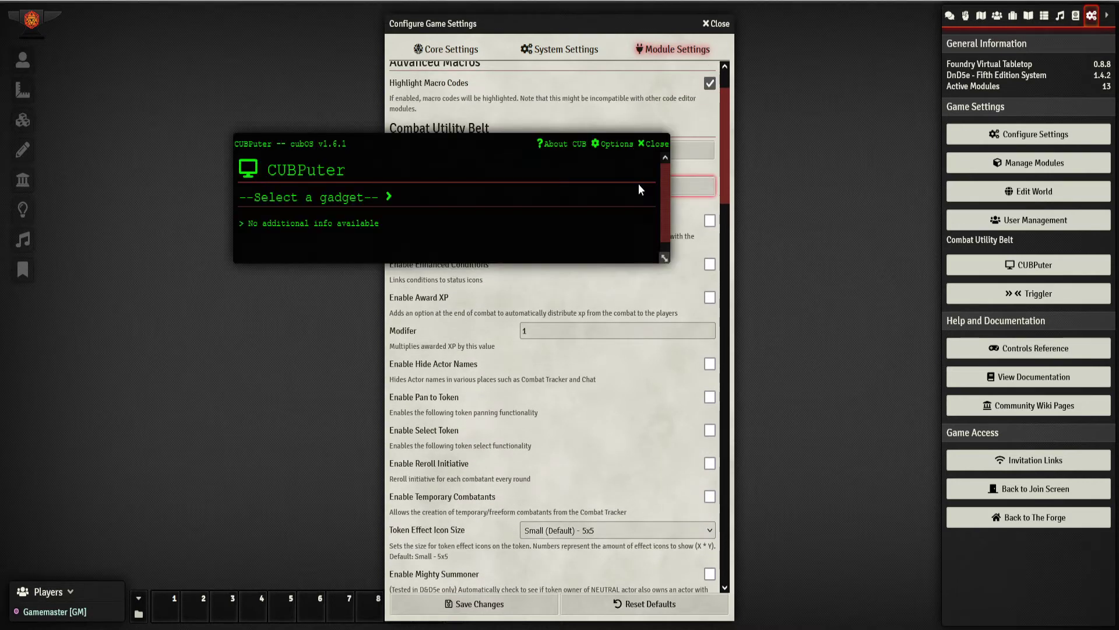
{"action": "left_click", "coordinate": [615, 143]}
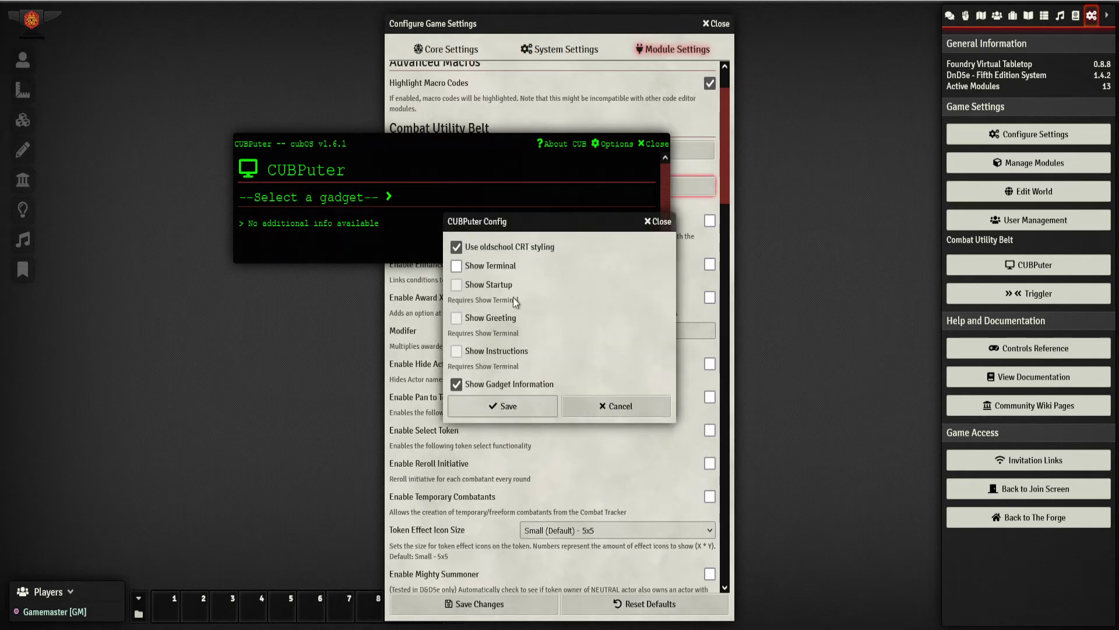
{"action": "left_click", "coordinate": [456, 247]}
{"action": "left_click", "coordinate": [508, 404]}
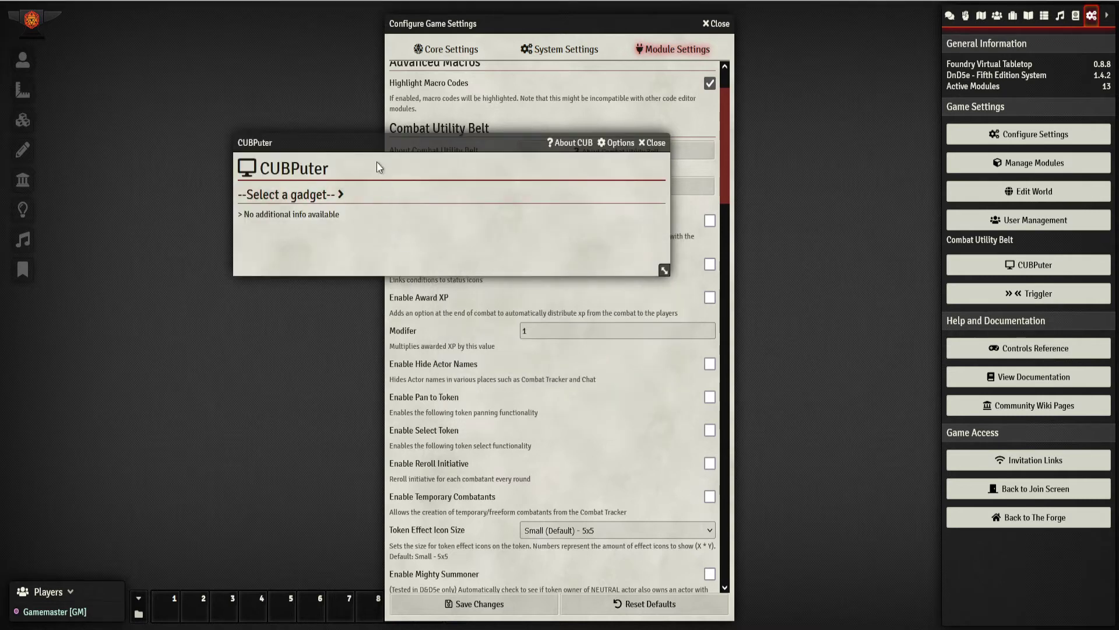
{"action": "left_click_drag", "start_coordinate": [379, 167], "coordinate": [255, 55]}
Review the settings of the Award XP and Concentrator gadgets in CUBPuter
{"action": "left_click", "coordinate": [208, 83]}
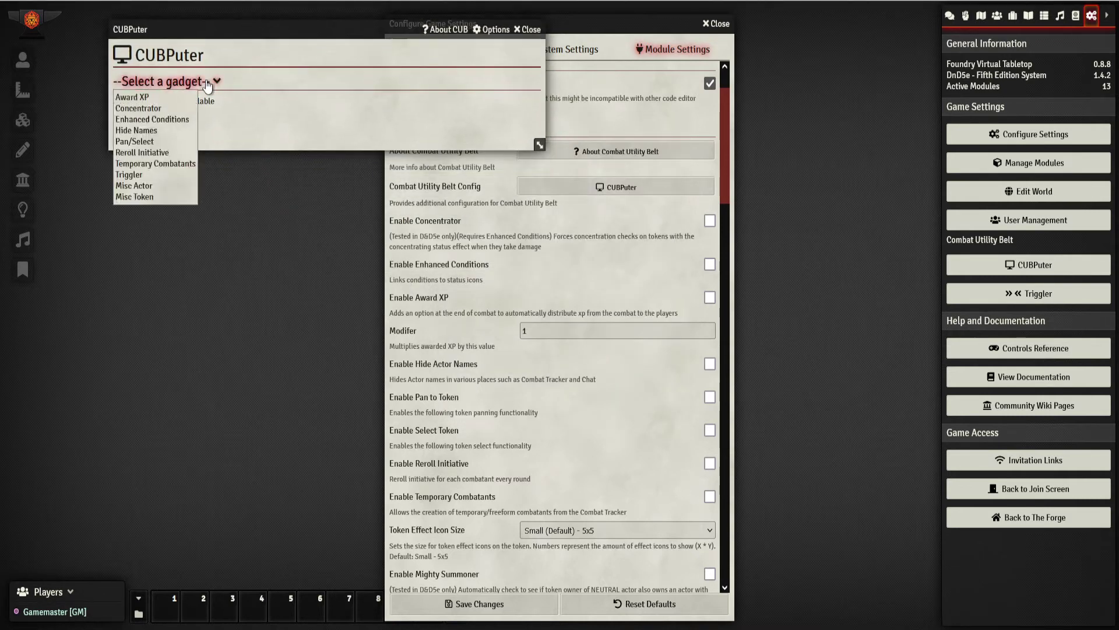
{"action": "left_click", "coordinate": [171, 97]}
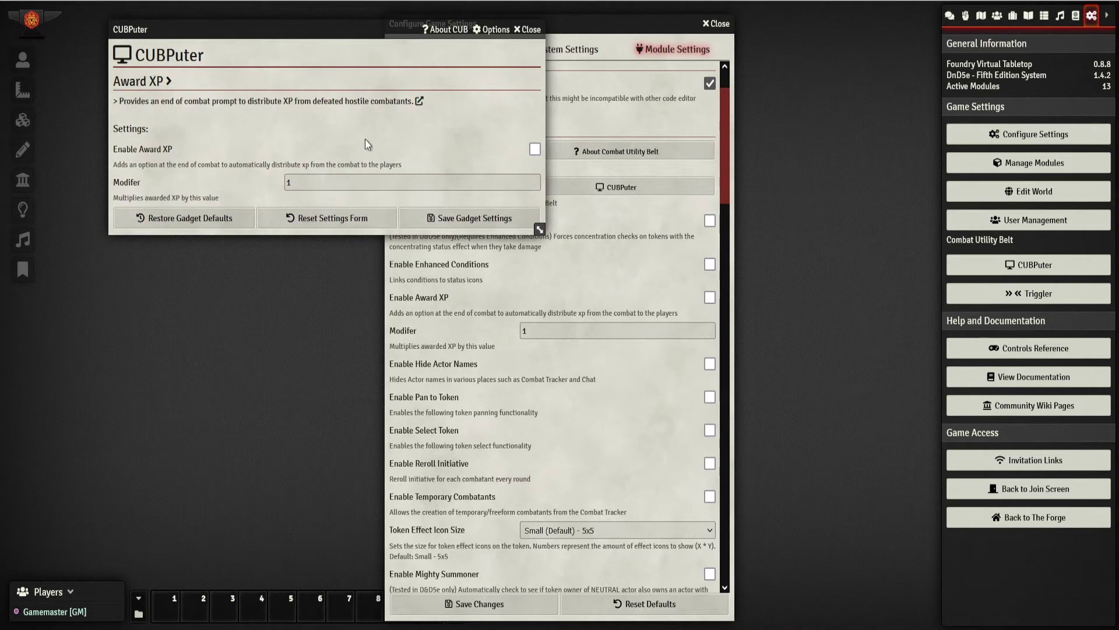
{"action": "left_click", "coordinate": [165, 85]}
{"action": "left_click", "coordinate": [140, 108]}
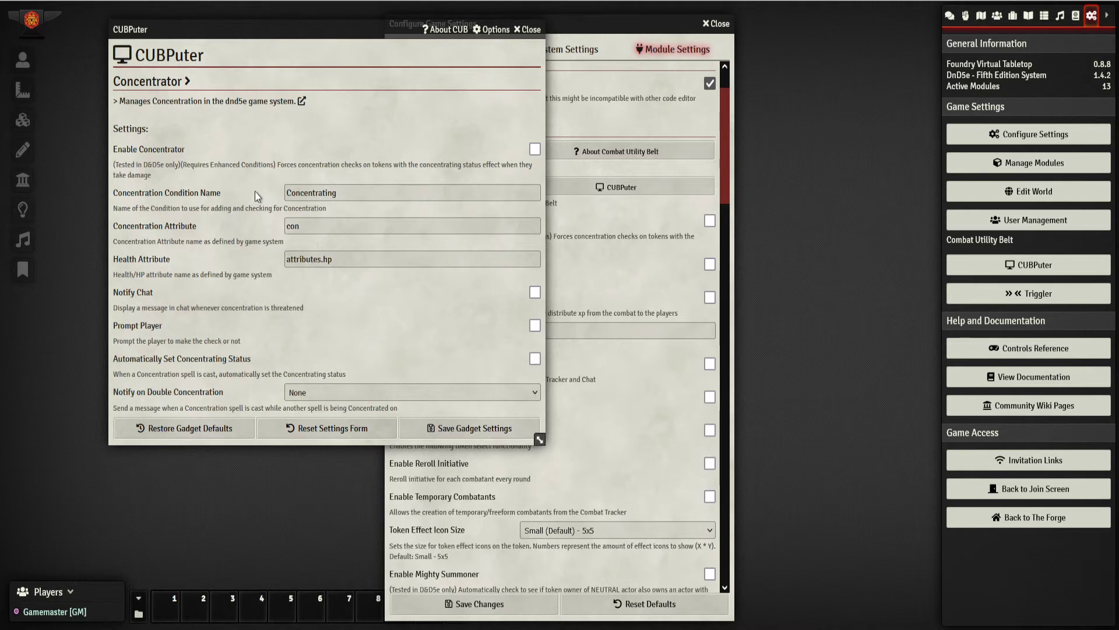
In the Enhanced Conditions gadget, enable Enhanced Conditions, Output to Chat, Output During Combat and Remove Default Status Effects
{"action": "mouse_move", "coordinate": [189, 71]}
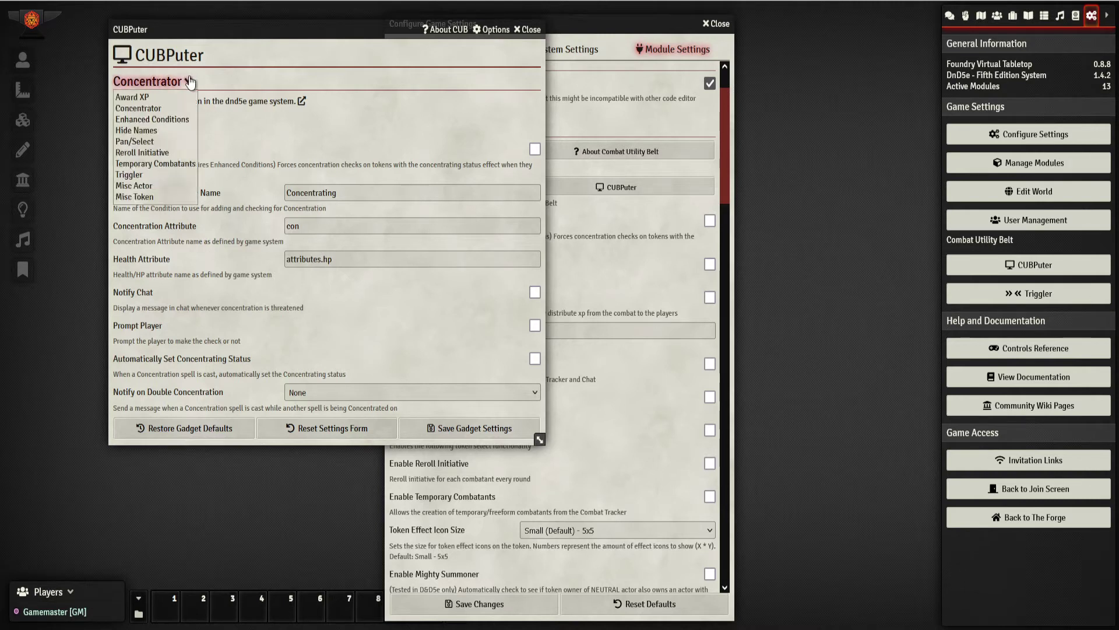
{"action": "left_click", "coordinate": [187, 117]}
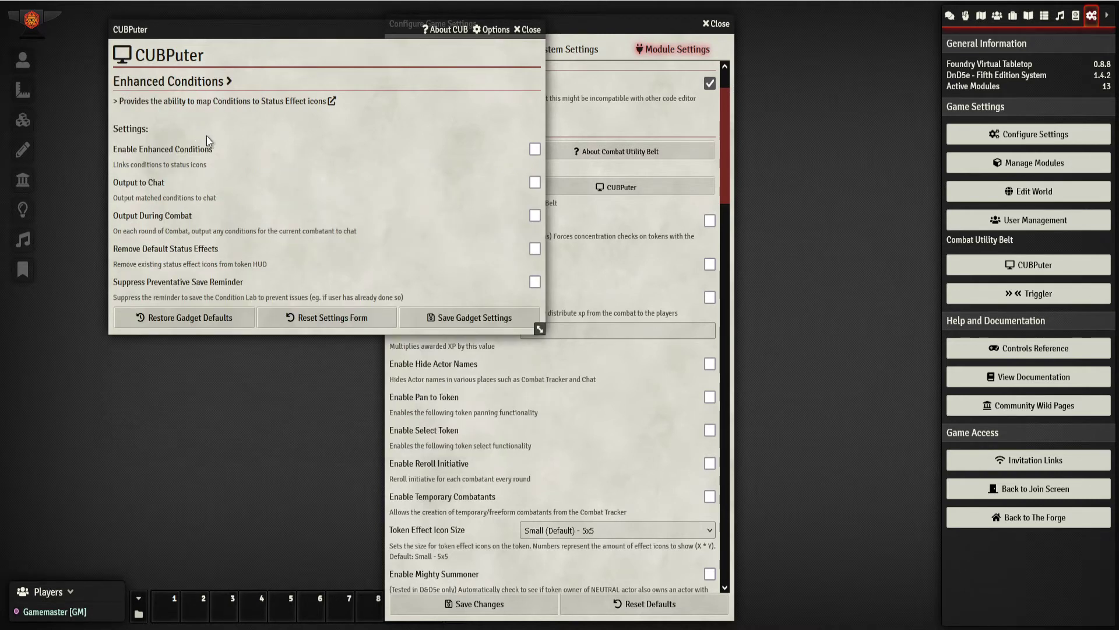
{"action": "left_click", "coordinate": [539, 153]}
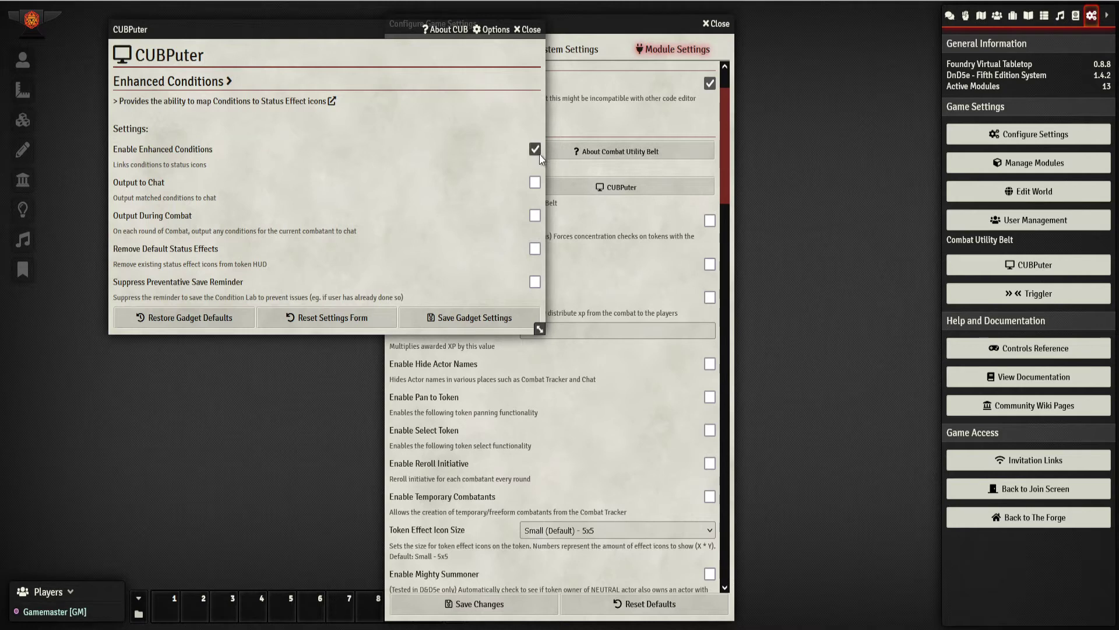
{"action": "left_click", "coordinate": [537, 215]}
Review the settings of the Hide Names gadget
{"action": "left_click", "coordinate": [213, 85]}
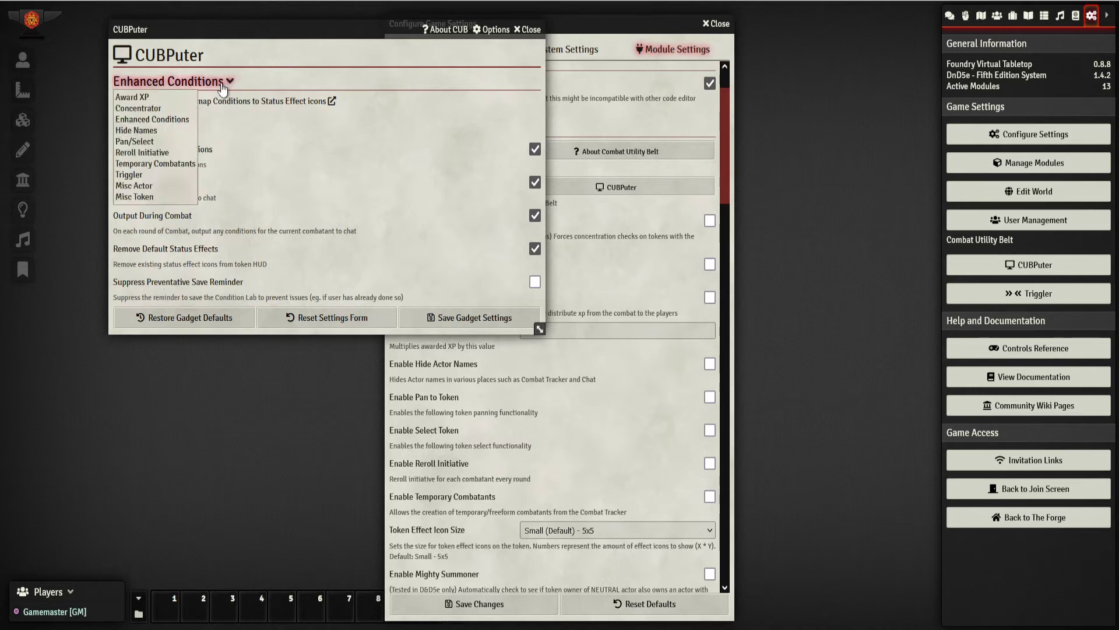
{"action": "left_click", "coordinate": [167, 130]}
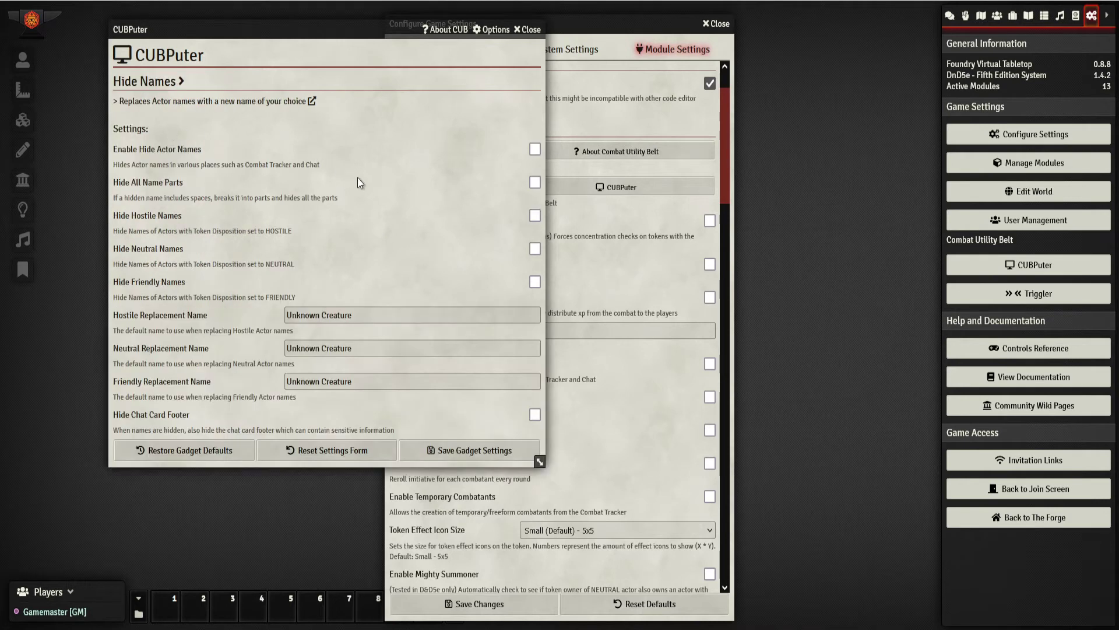
In the Pan/Select gadget, enable Pan to Token and set Pan GM to All
{"action": "left_click", "coordinate": [186, 84]}
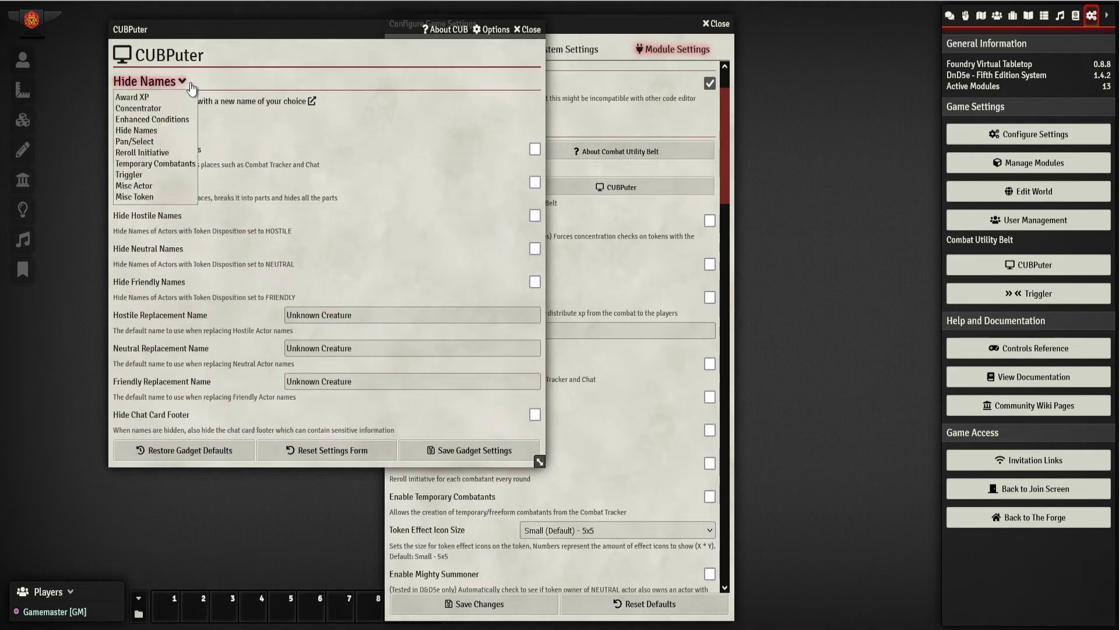
{"action": "left_click", "coordinate": [166, 141]}
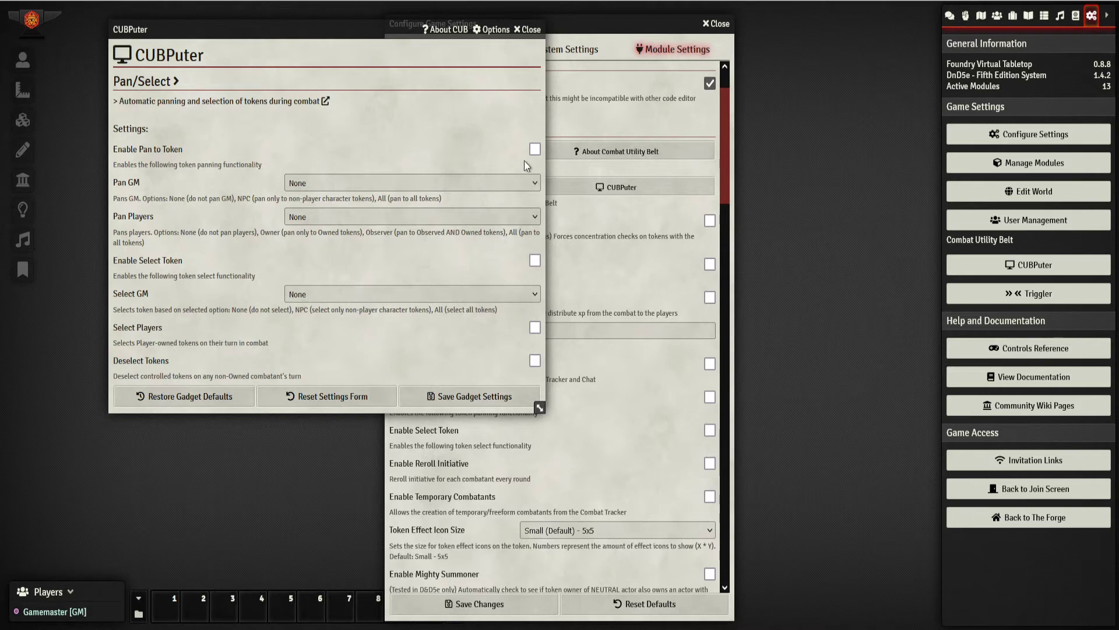
{"action": "left_click", "coordinate": [534, 149]}
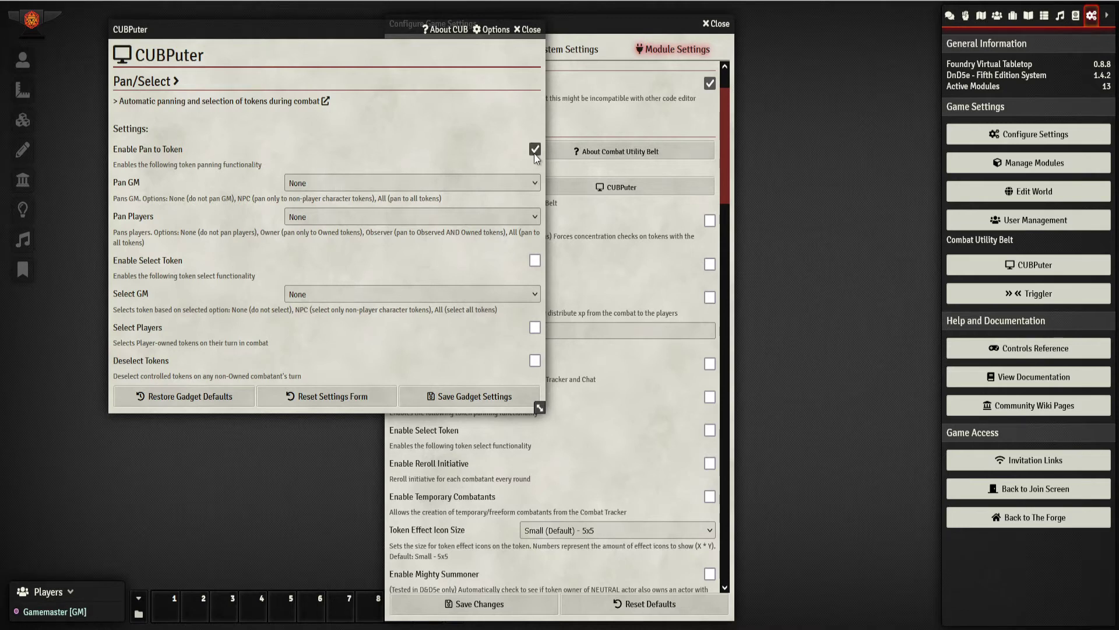
{"action": "left_click", "coordinate": [366, 185]}
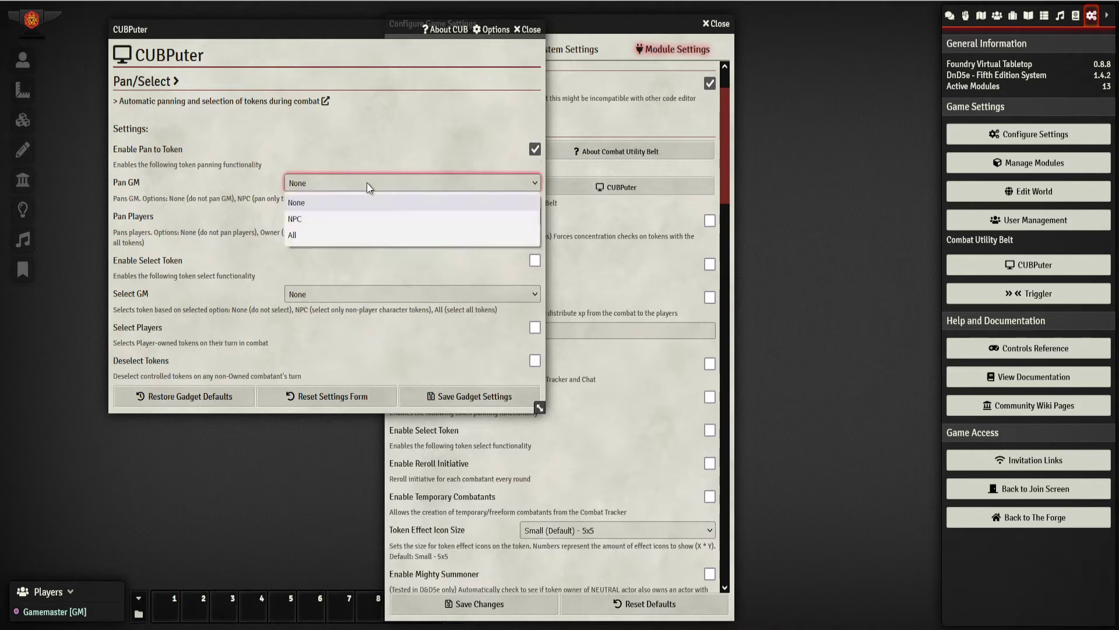
{"action": "left_click", "coordinate": [328, 202]}
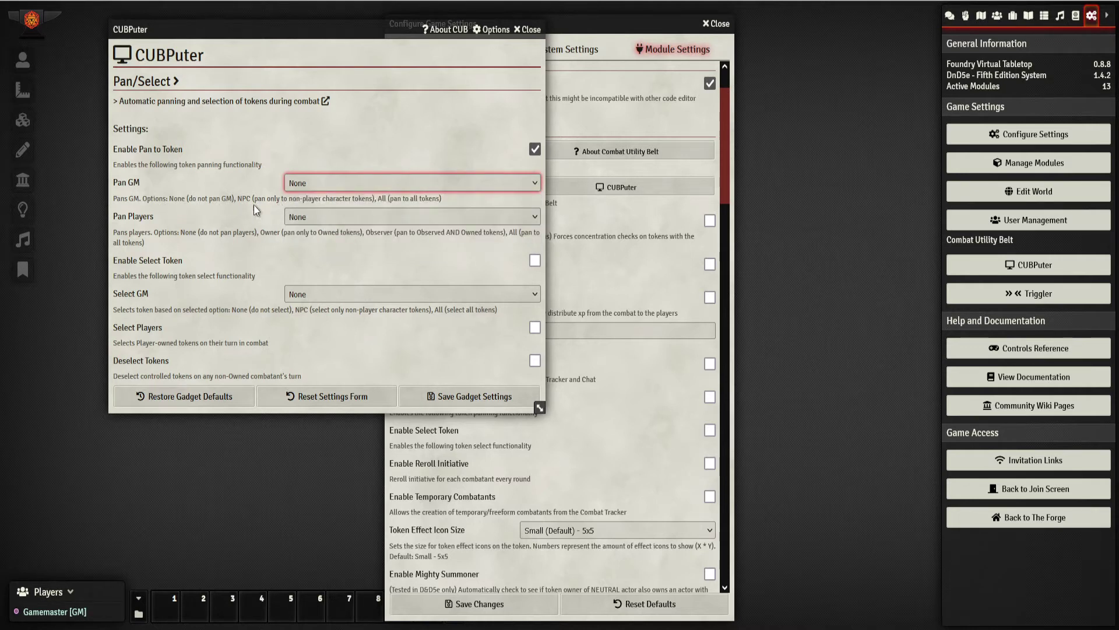
{"action": "left_click", "coordinate": [366, 190]}
{"action": "left_click", "coordinate": [330, 231]}
Try to enable temporary combatants in the Temporary Combatants gadget of CUBPuter
{"action": "left_click", "coordinate": [146, 81]}
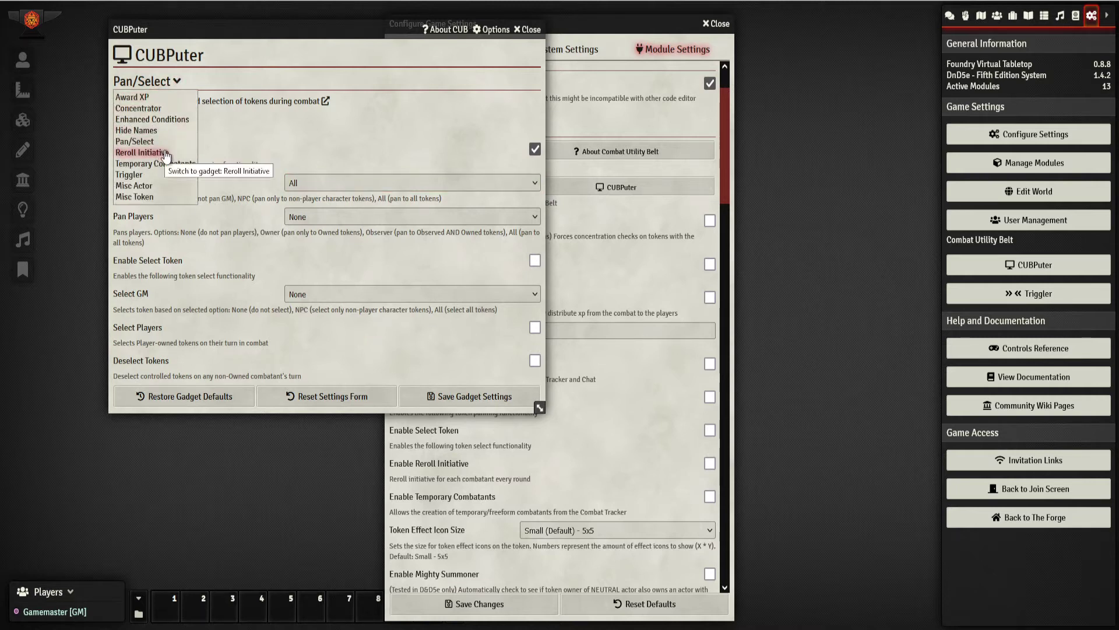
{"action": "left_click", "coordinate": [191, 164]}
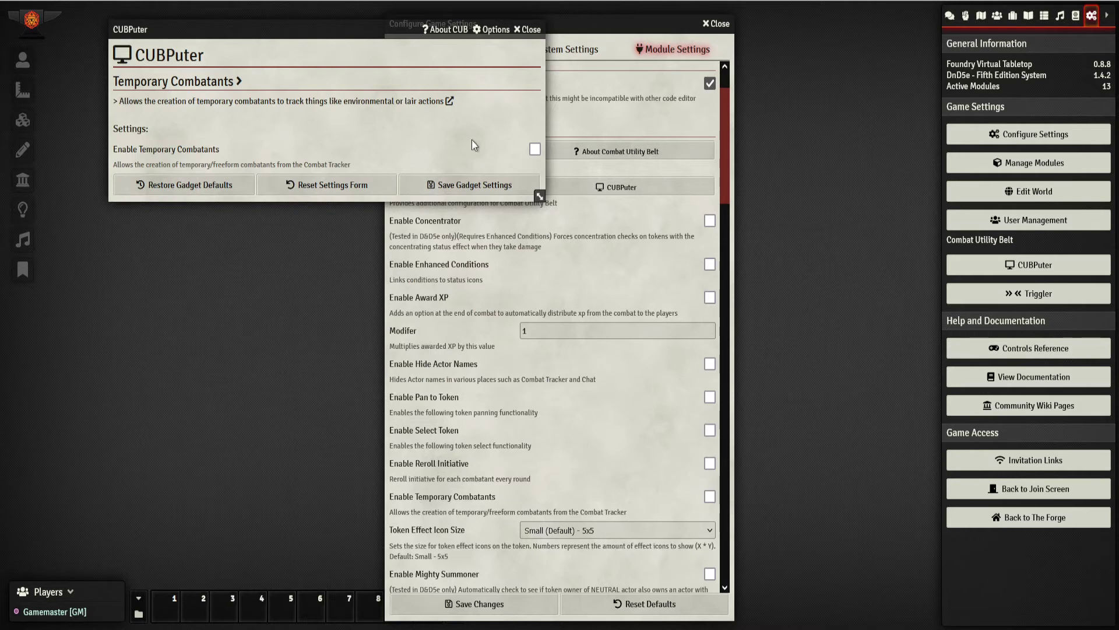
{"action": "left_click", "coordinate": [530, 153]}
Review the settings of the Triggler and Misc Actor gadgets
{"action": "left_click", "coordinate": [226, 86]}
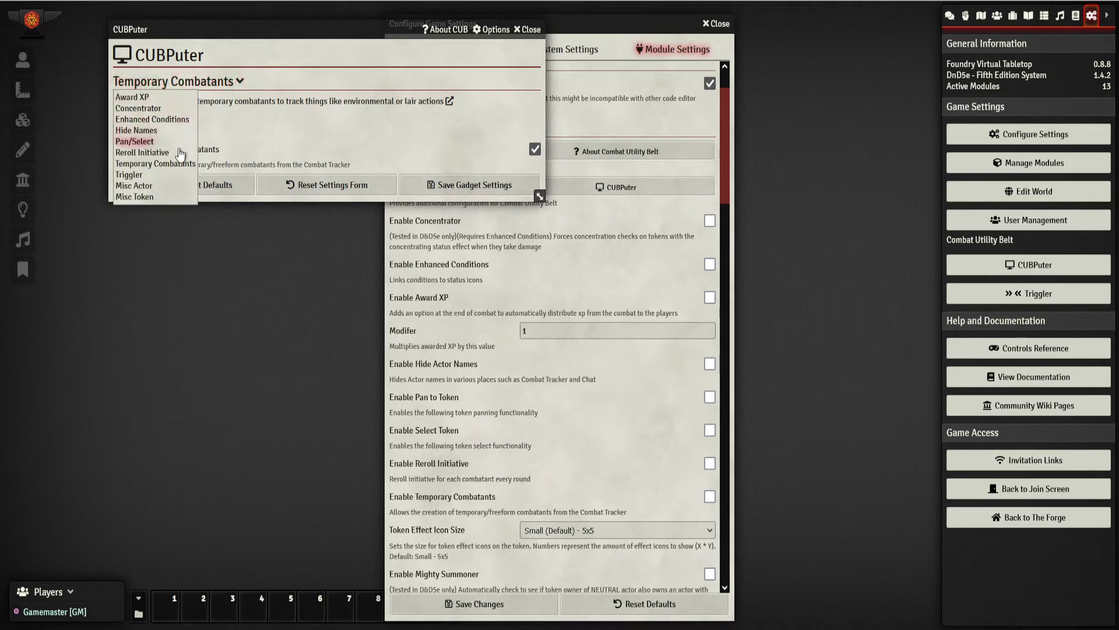
{"action": "left_click", "coordinate": [156, 174]}
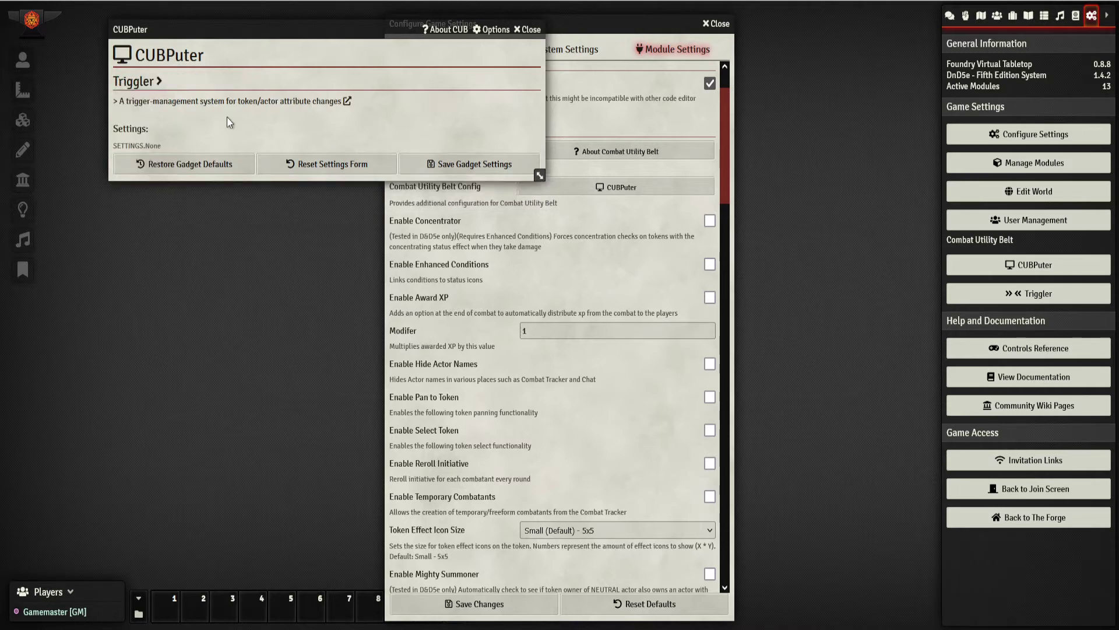
{"action": "left_click", "coordinate": [138, 82]}
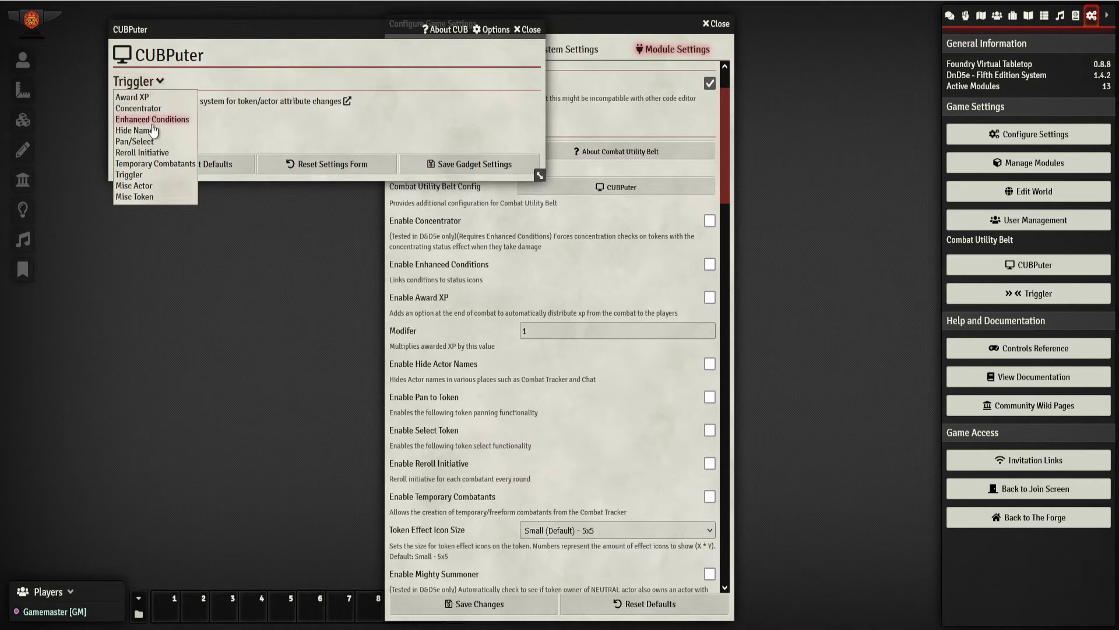
{"action": "left_click", "coordinate": [147, 185]}
In the Misc Token gadget, enable Auto Roll Hostile Token HP and Hide Automatic HP Roll, and save the gadget settings
{"action": "left_click", "coordinate": [143, 81]}
{"action": "left_click", "coordinate": [146, 194]}
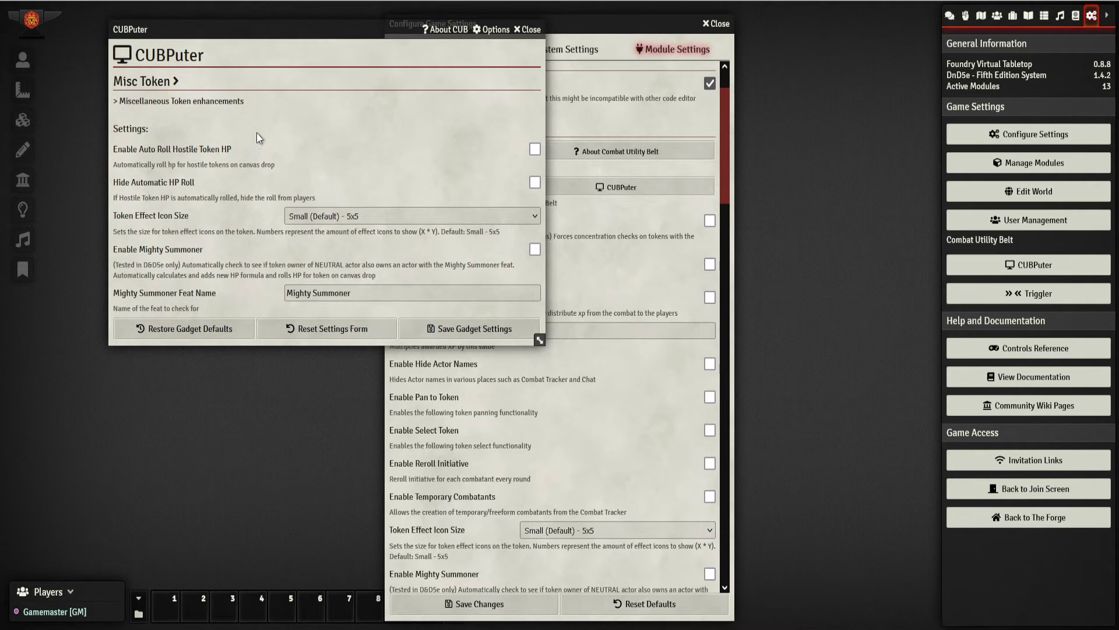
{"action": "left_click", "coordinate": [535, 149]}
{"action": "left_click", "coordinate": [535, 182]}
{"action": "left_click", "coordinate": [467, 323]}
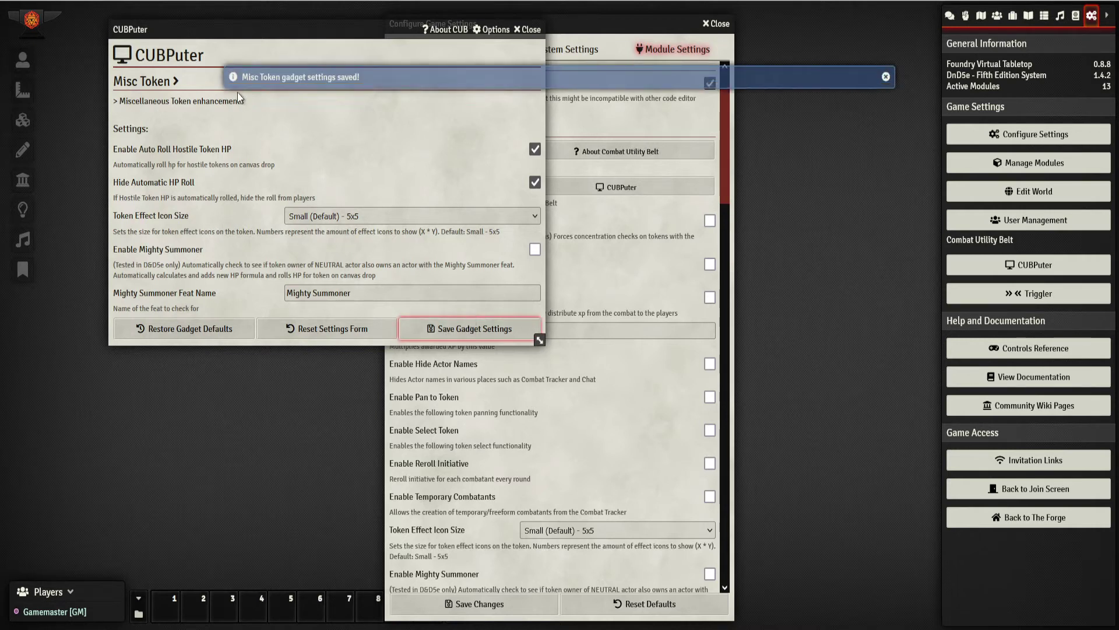
Enable Enhanced Conditions, Output to Chat, Output During Combat and Remove Default Status Effects, save the gadget, and permanently dismiss the Condition Lab save reminder
{"action": "left_click", "coordinate": [175, 81]}
{"action": "left_click", "coordinate": [186, 115]}
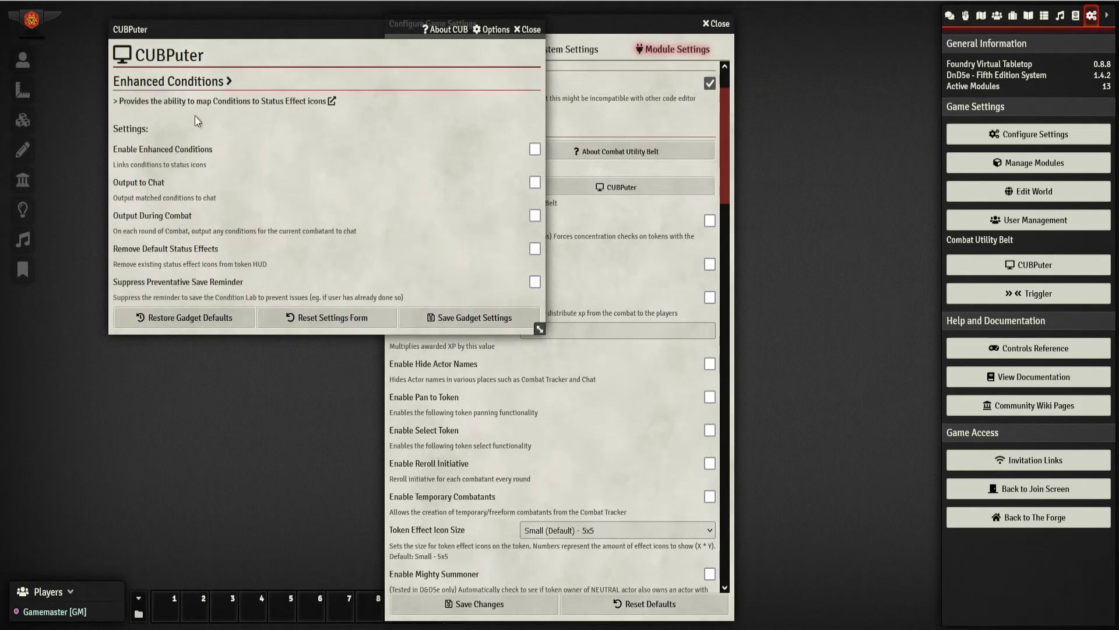
{"action": "left_click", "coordinate": [535, 151]}
{"action": "left_click", "coordinate": [535, 182]}
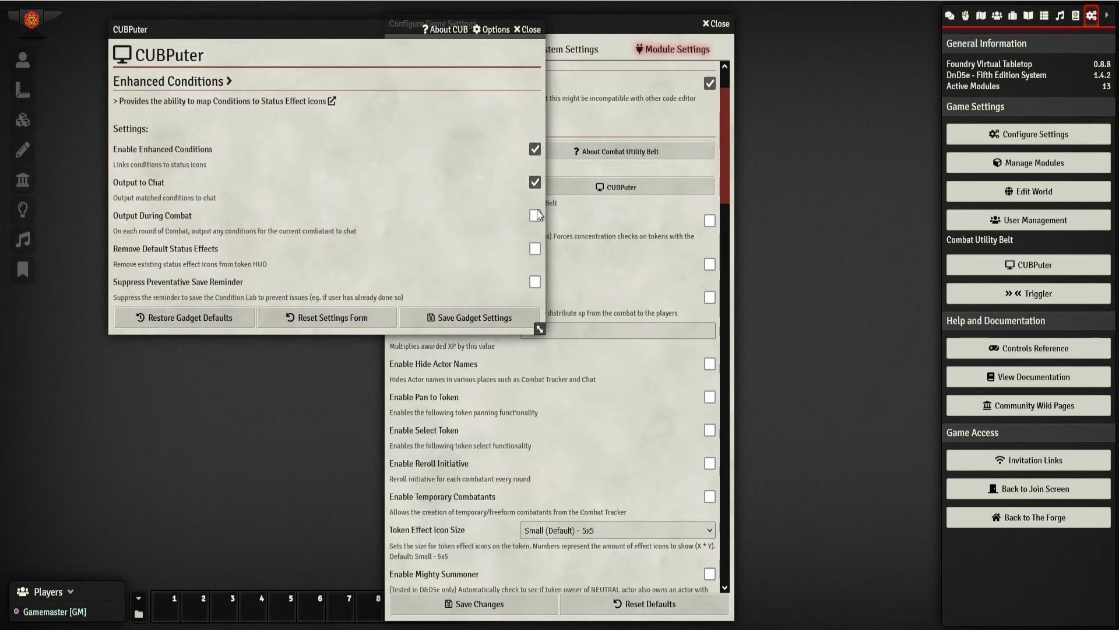
{"action": "left_click", "coordinate": [535, 250]}
{"action": "left_click", "coordinate": [470, 312]}
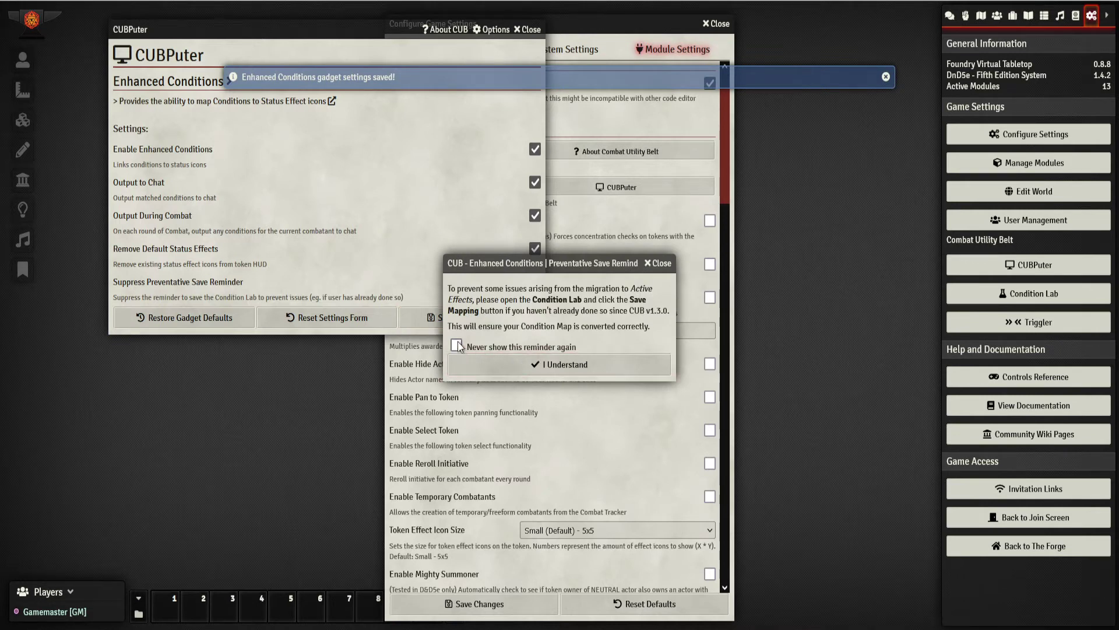
{"action": "left_click", "coordinate": [457, 345]}
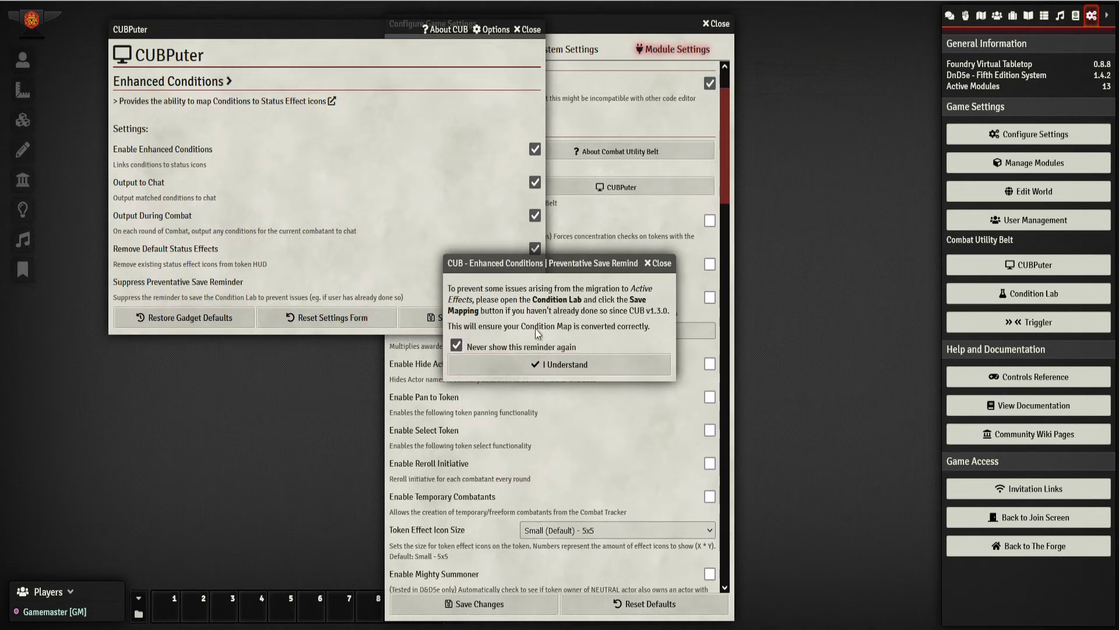
{"action": "left_click", "coordinate": [540, 366]}
In the Temporary Combatants gadget, turn on Enable Temporary Combatants and save the gadget settings
{"action": "mouse_move", "coordinate": [175, 81]}
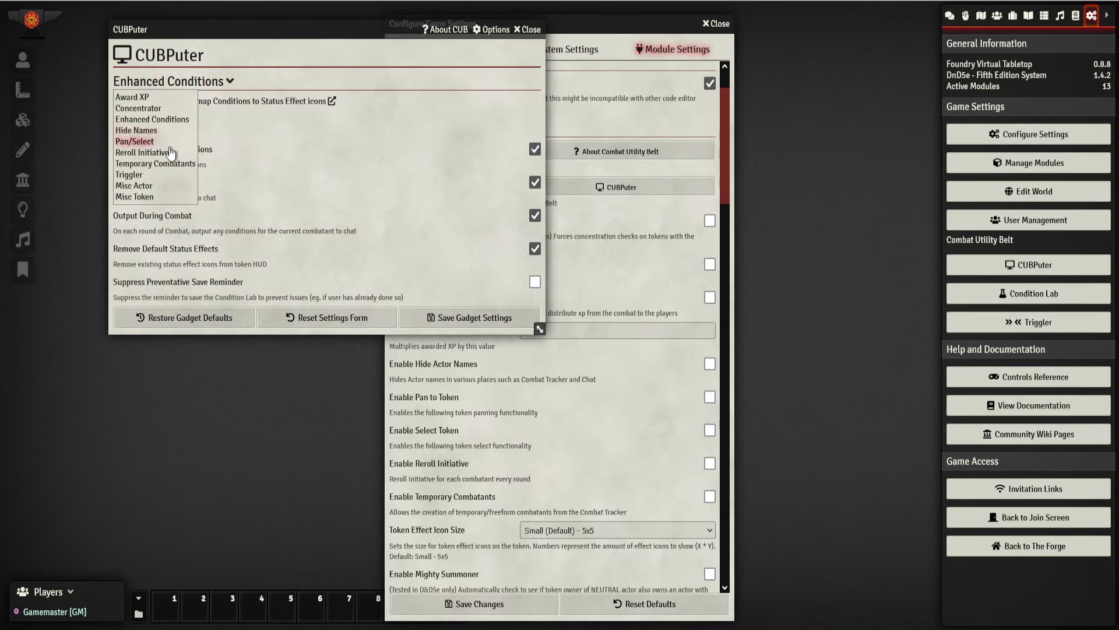
{"action": "left_click", "coordinate": [174, 164]}
{"action": "left_click", "coordinate": [535, 149]}
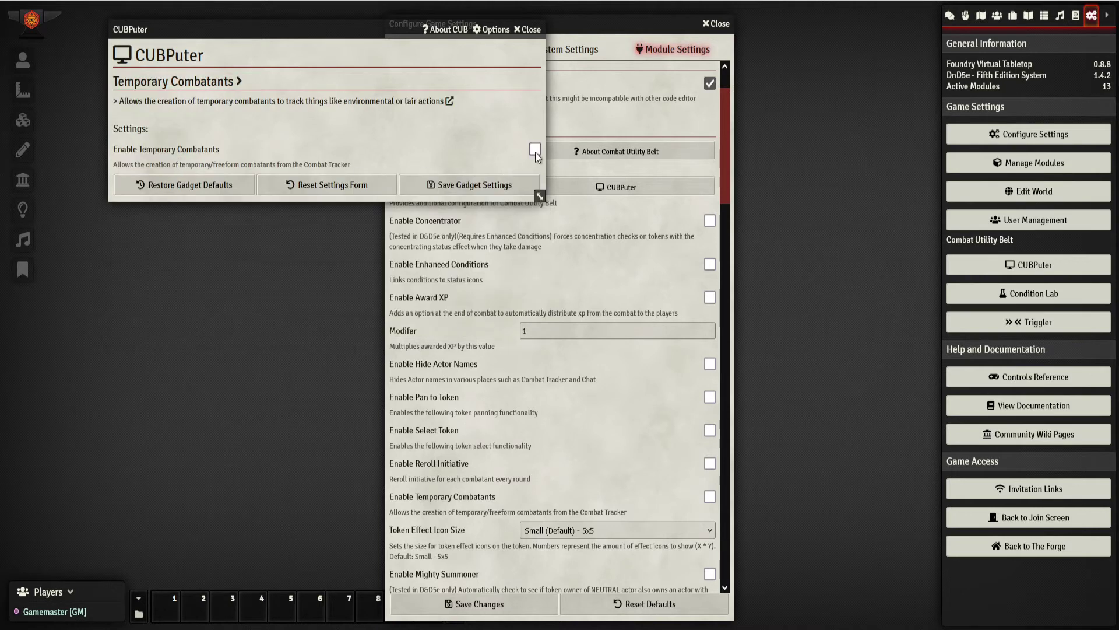
{"action": "left_click", "coordinate": [496, 182]}
In the Pan/Select gadget, enable Pan to Token, set Pan GM to All and Pan Players to Observer, save, and close CUBPuter
{"action": "mouse_move", "coordinate": [166, 87]}
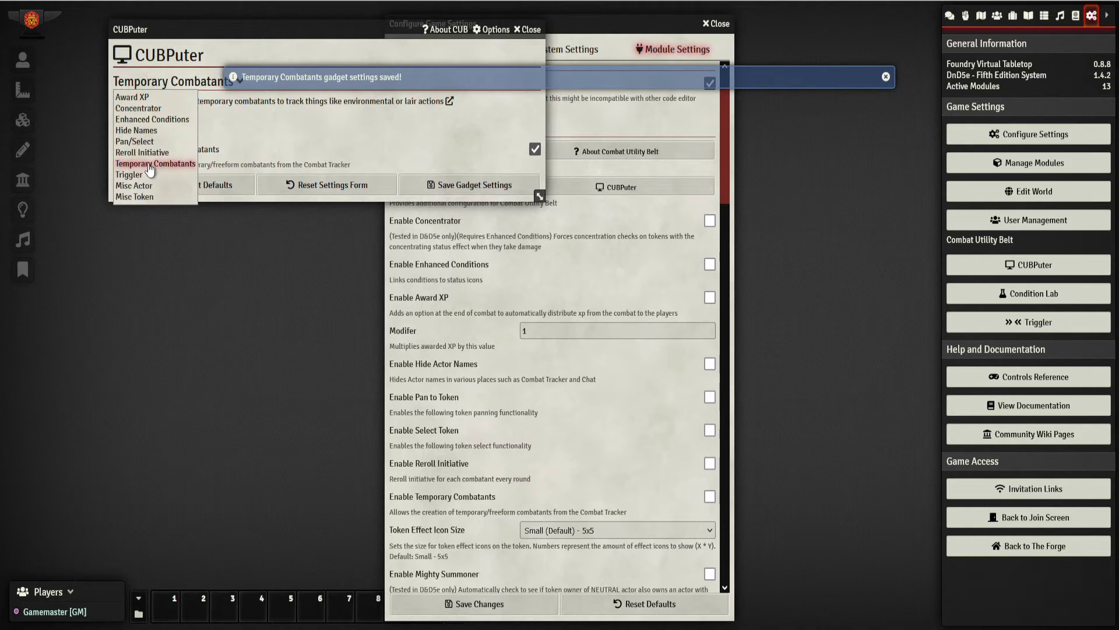
{"action": "left_click", "coordinate": [151, 145]}
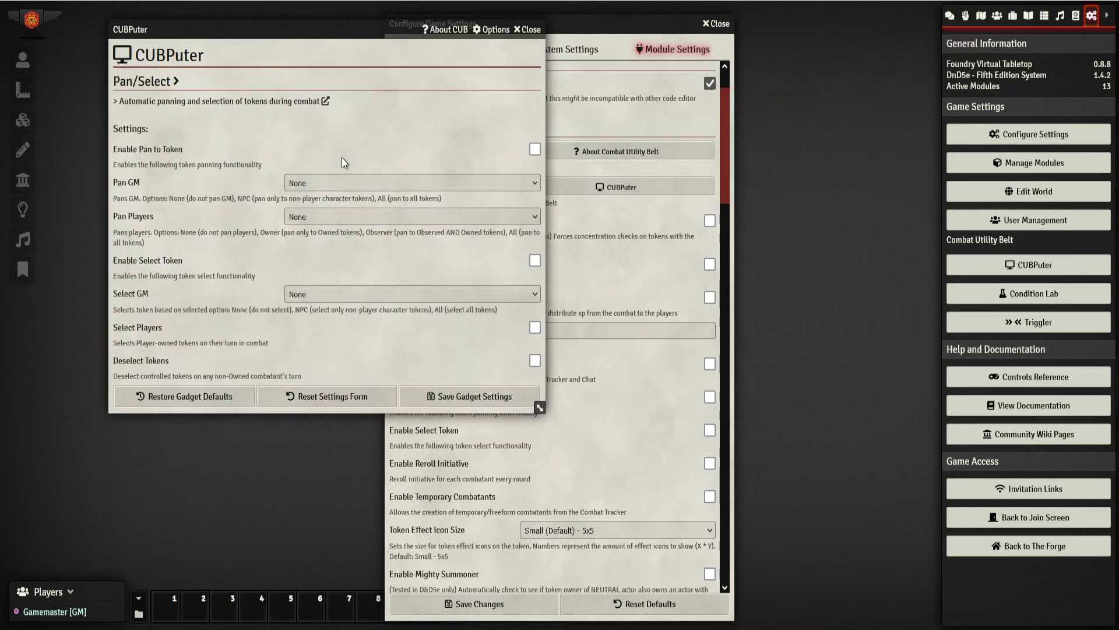
{"action": "left_click", "coordinate": [535, 150]}
{"action": "left_click", "coordinate": [406, 181]}
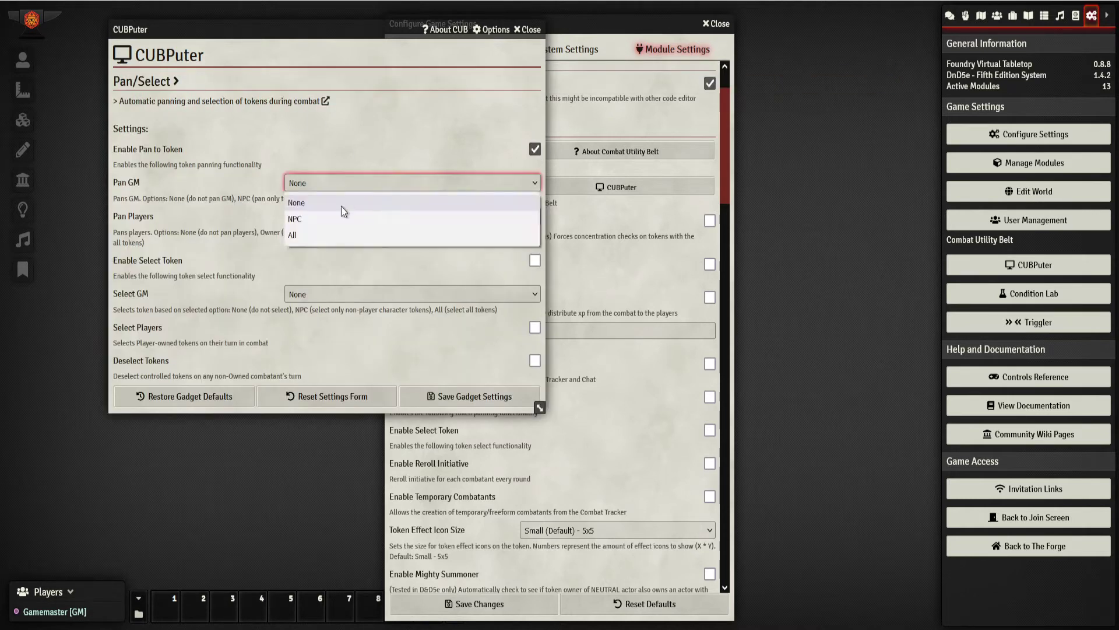
{"action": "left_click", "coordinate": [327, 235]}
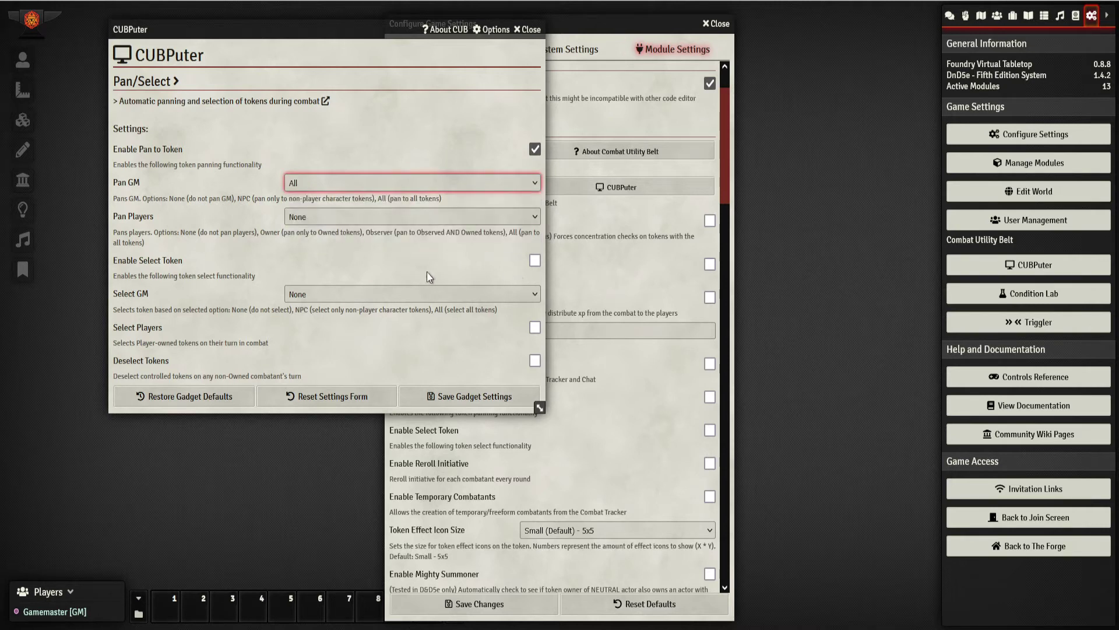
{"action": "left_click", "coordinate": [466, 397]}
{"action": "left_click", "coordinate": [327, 224]}
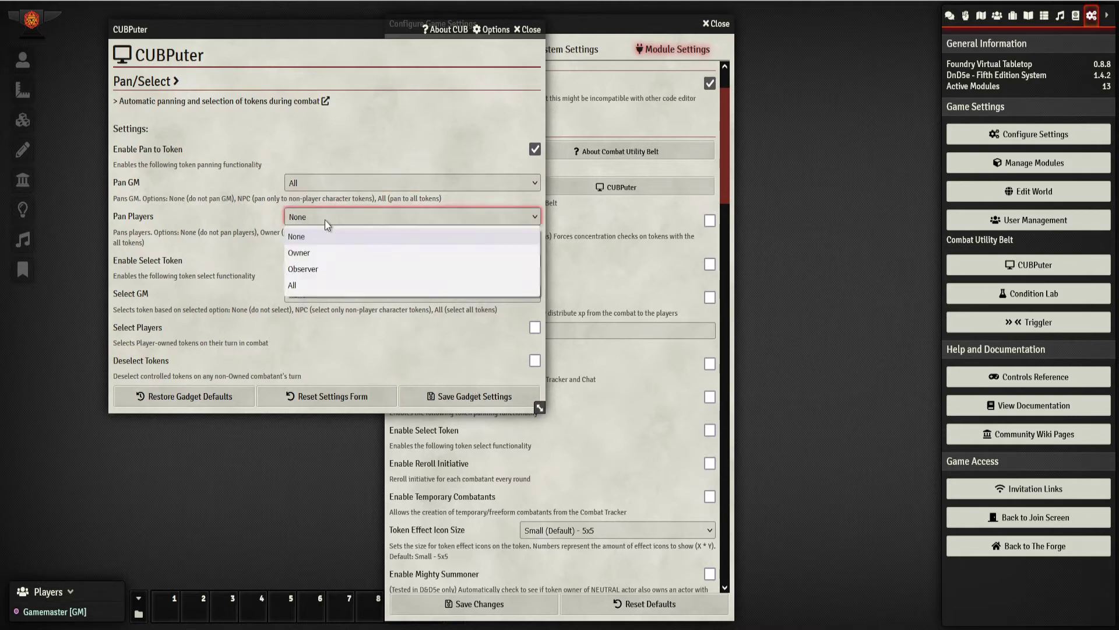
{"action": "left_click", "coordinate": [328, 270]}
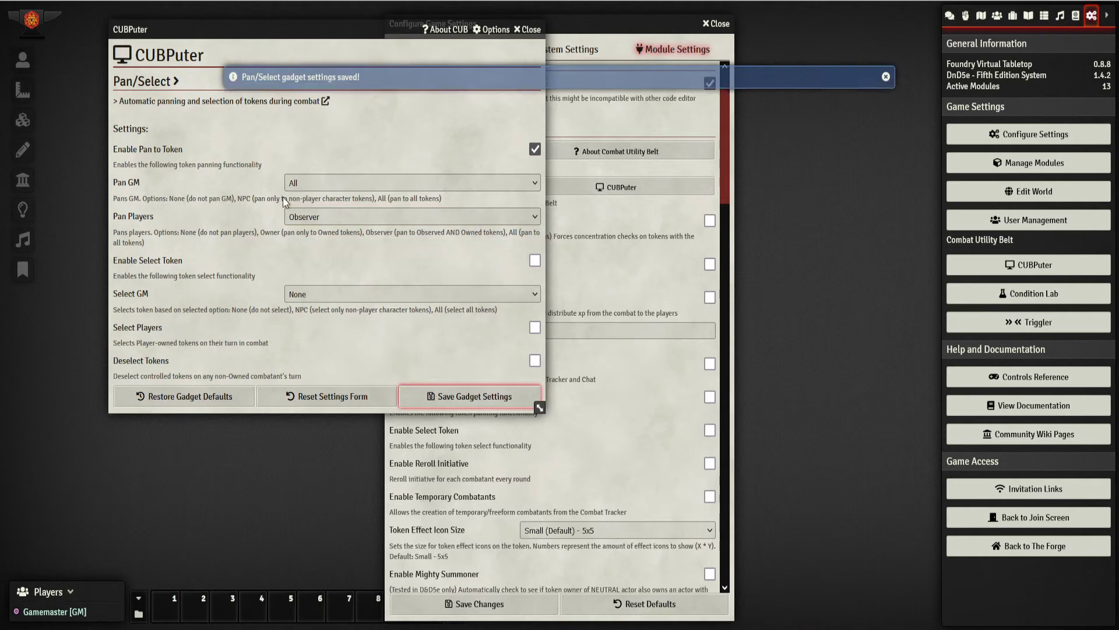
{"action": "left_click", "coordinate": [165, 82]}
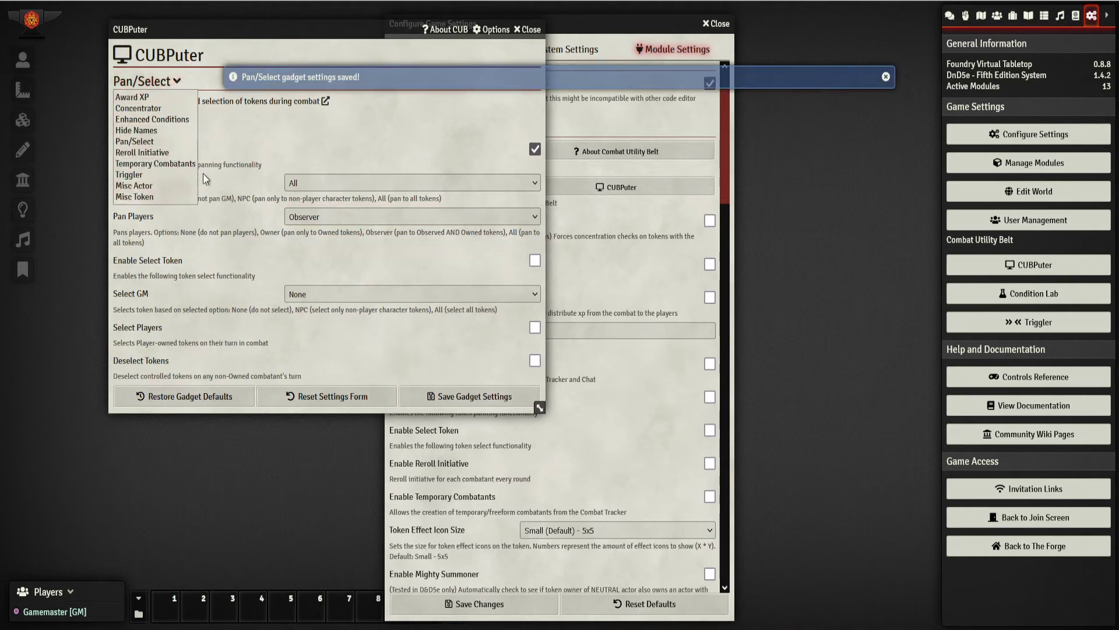
{"action": "left_click", "coordinate": [526, 29]}
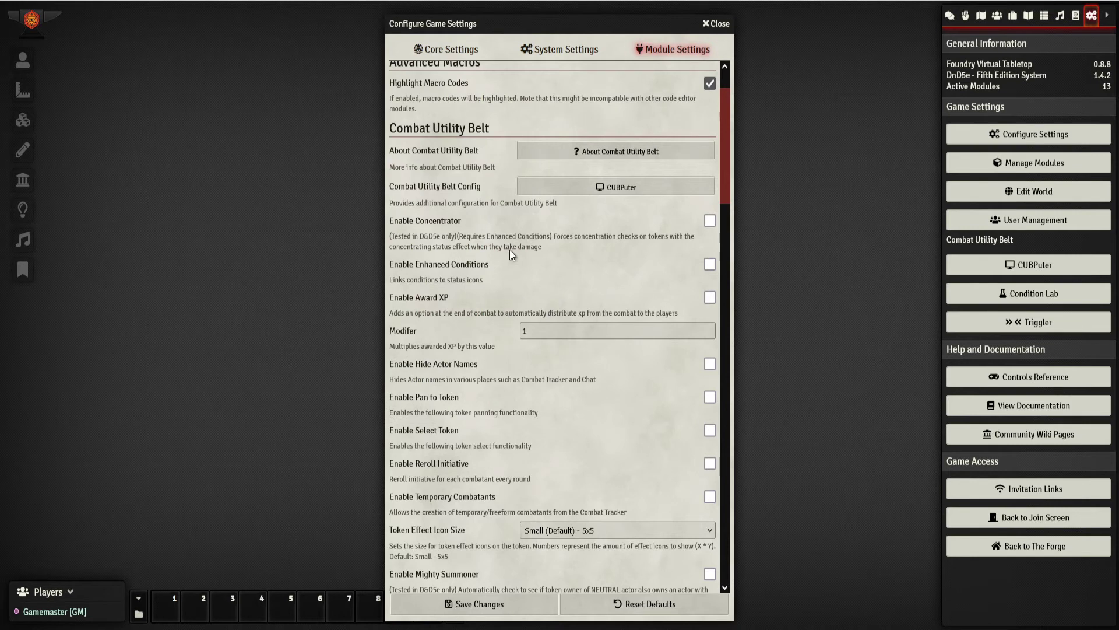
In the Dynamic effects using Active Effects settings, enable including active effects in the special traits display
{"action": "scroll", "coordinate": [479, 327], "scroll_direction": "down", "scroll_amount": 8}
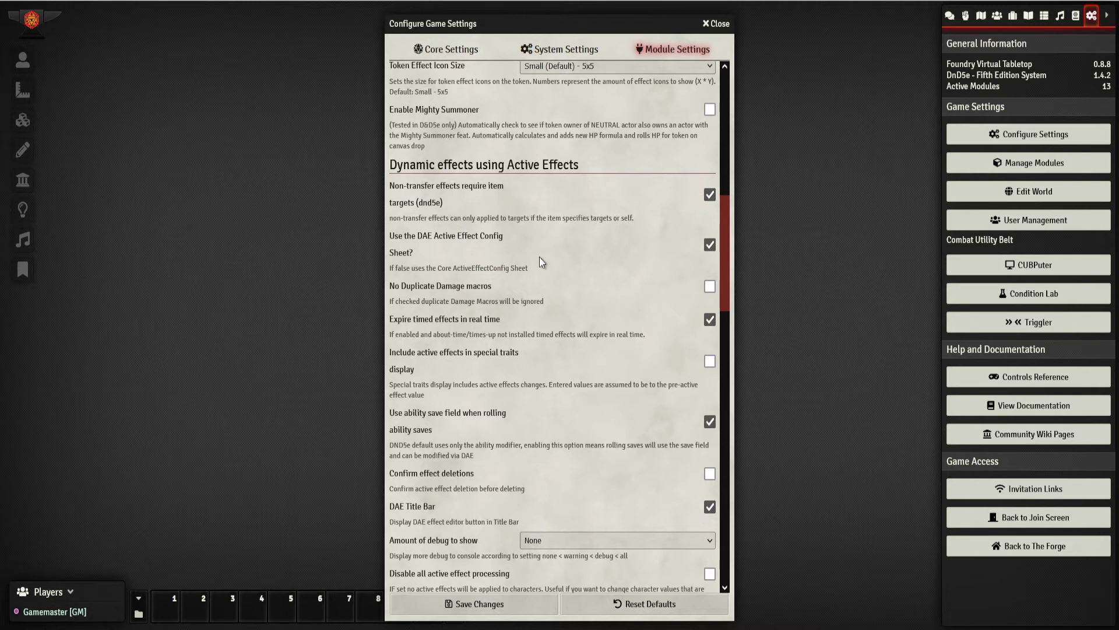
{"action": "scroll", "coordinate": [495, 294], "scroll_direction": "down", "scroll_amount": 1}
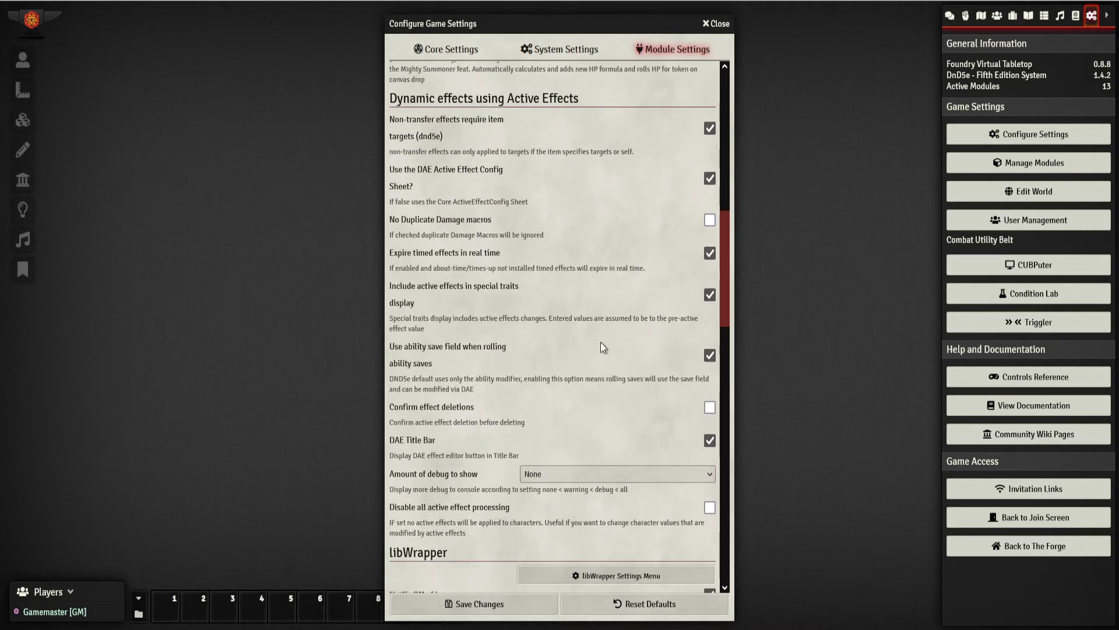
Review the remaining Dynamic effects settings and the libWrapper and Midi QOL module settings
{"action": "scroll", "coordinate": [601, 342], "scroll_direction": "down", "scroll_amount": 2}
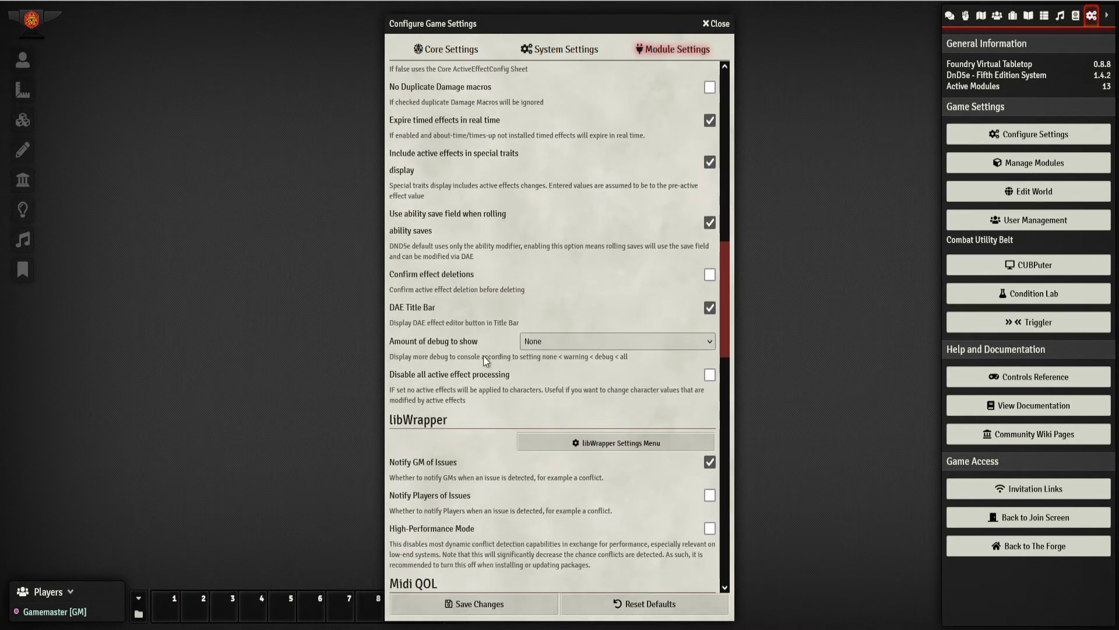
{"action": "scroll", "coordinate": [485, 348], "scroll_direction": "down", "scroll_amount": 3}
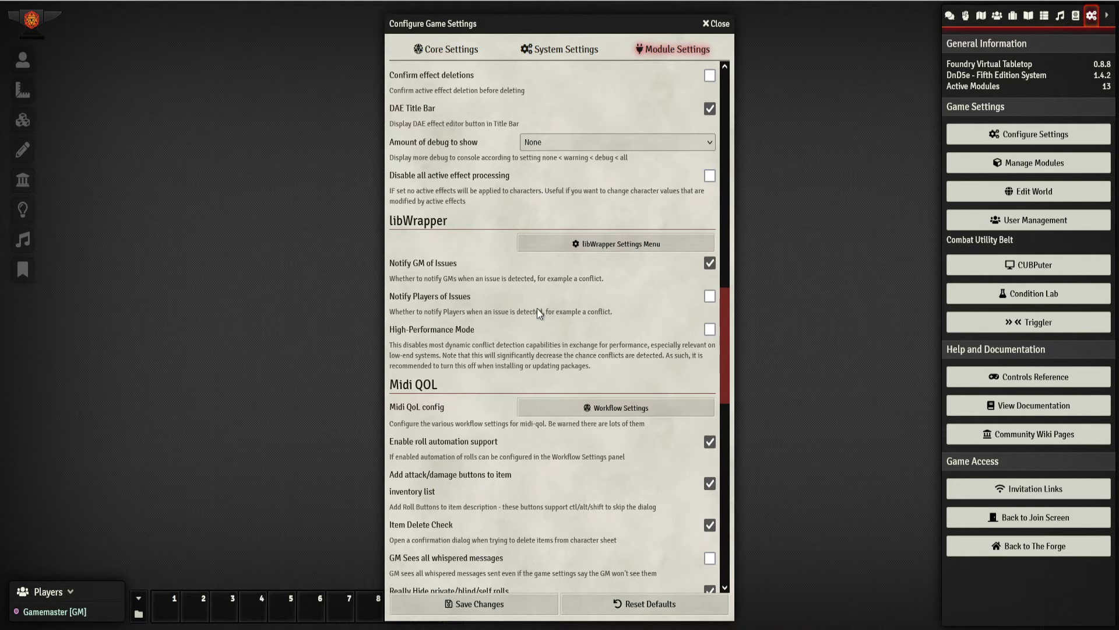
{"action": "scroll", "coordinate": [537, 309], "scroll_direction": "down", "scroll_amount": 2}
{"action": "scroll", "coordinate": [585, 344], "scroll_direction": "down", "scroll_amount": 1}
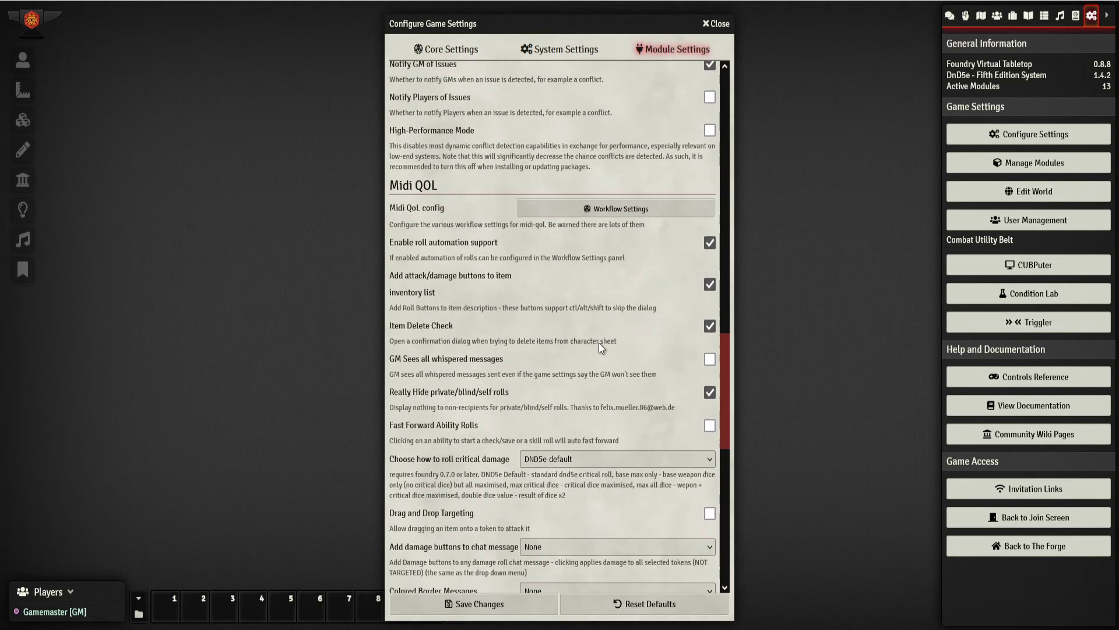
{"action": "scroll", "coordinate": [599, 345], "scroll_direction": "down", "scroll_amount": 2}
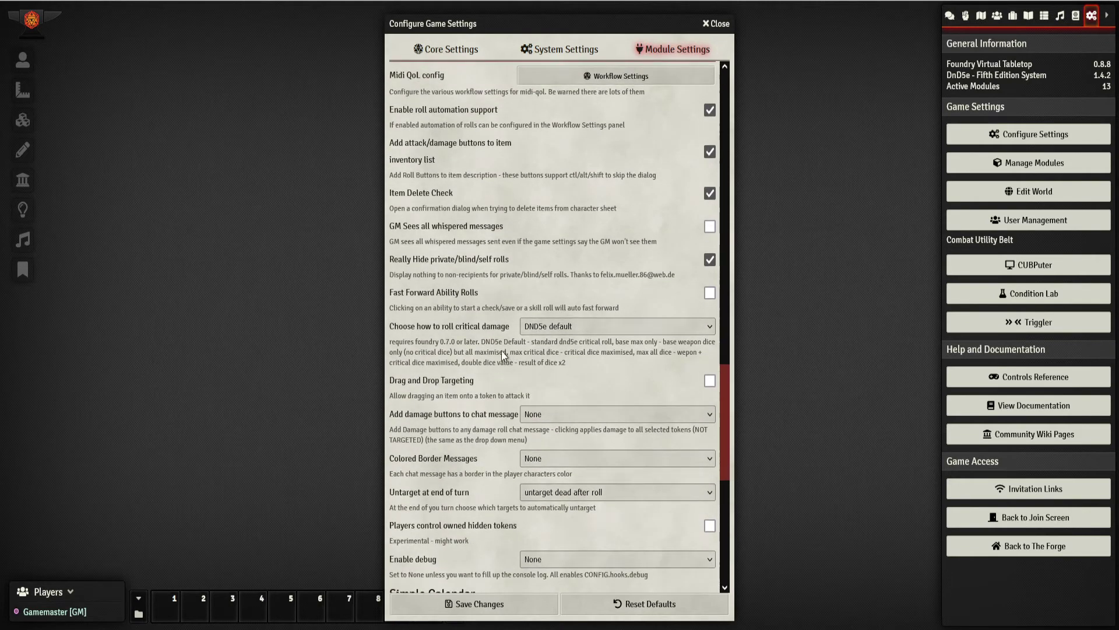
{"action": "scroll", "coordinate": [500, 351], "scroll_direction": "up", "scroll_amount": 1}
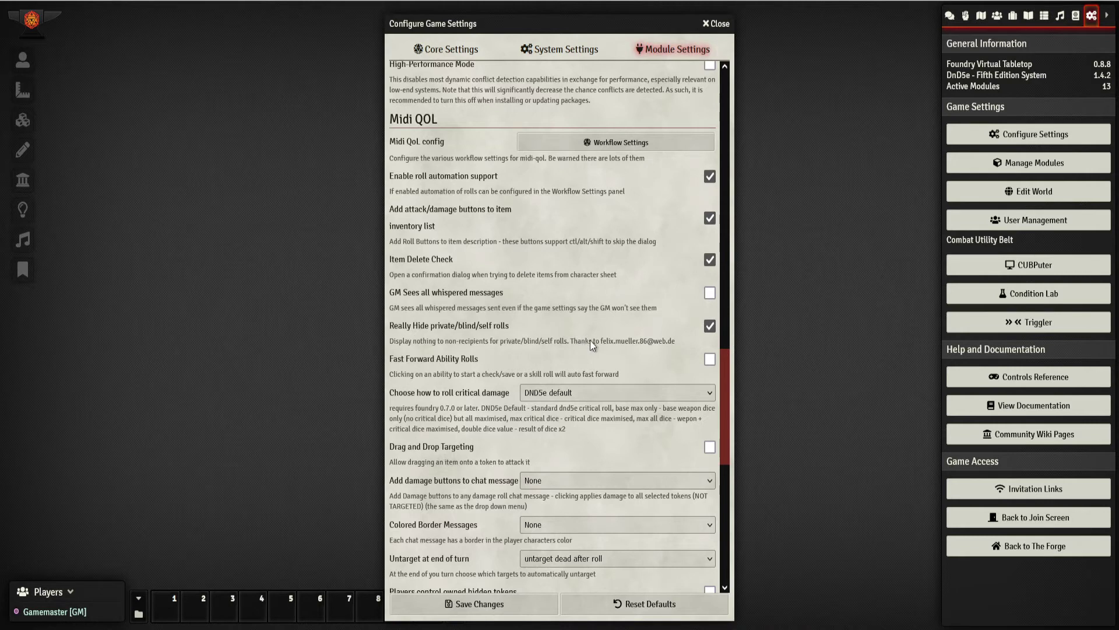
{"action": "scroll", "coordinate": [590, 341], "scroll_direction": "down", "scroll_amount": 1}
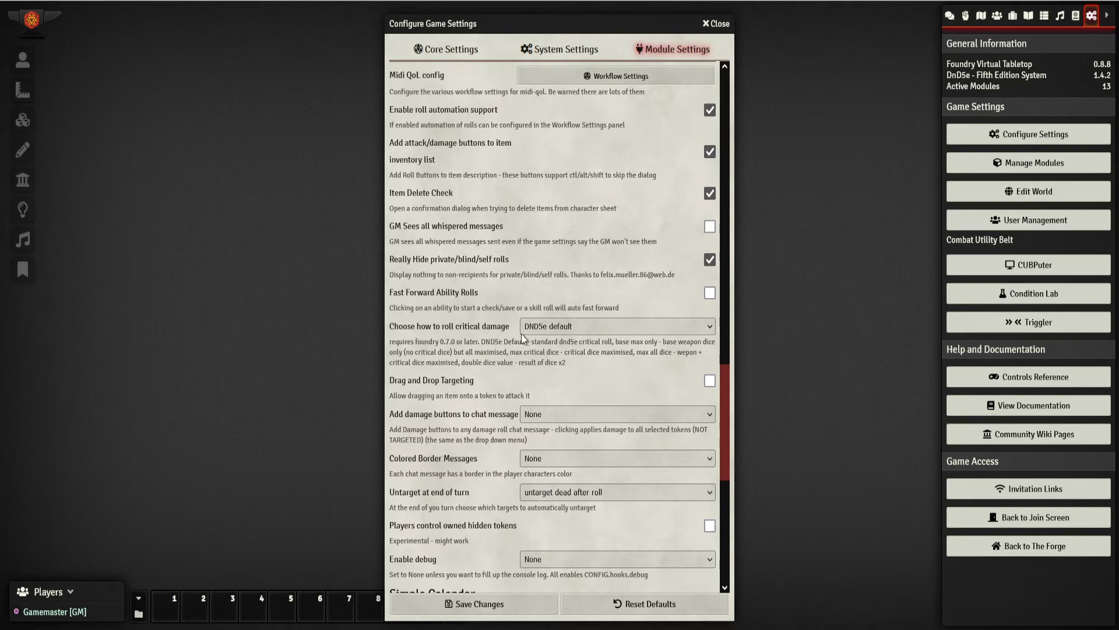
In the Midi QOL settings, set how critical damage is rolled to max critical dice
{"action": "scroll", "coordinate": [500, 324], "scroll_direction": "down", "scroll_amount": 1}
{"action": "left_click", "coordinate": [564, 259]}
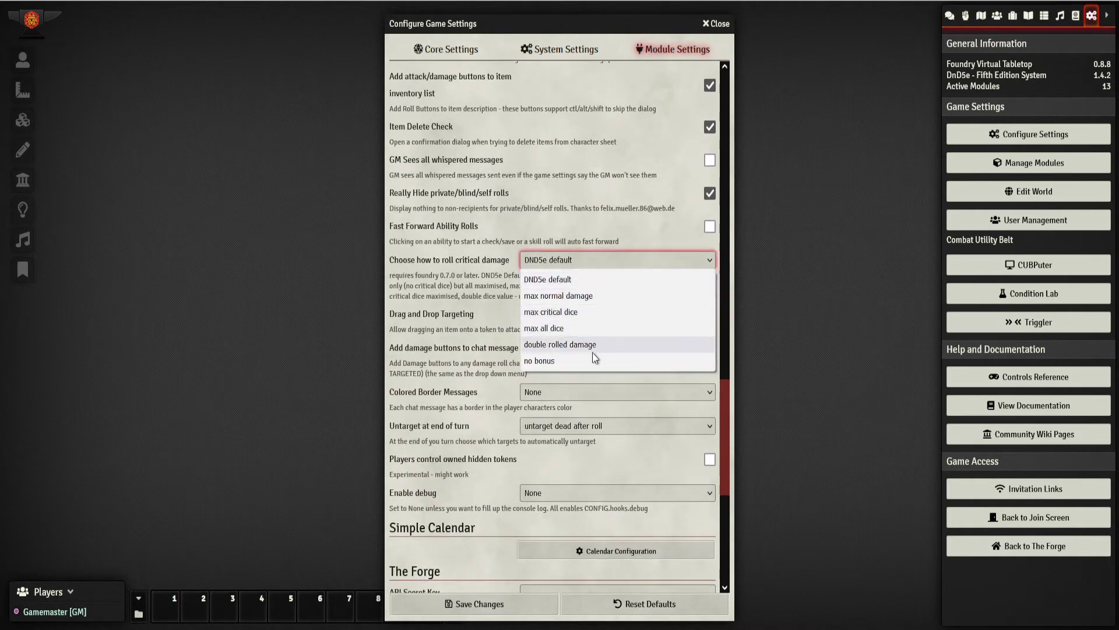
{"action": "left_click", "coordinate": [579, 315]}
{"action": "left_click", "coordinate": [577, 260]}
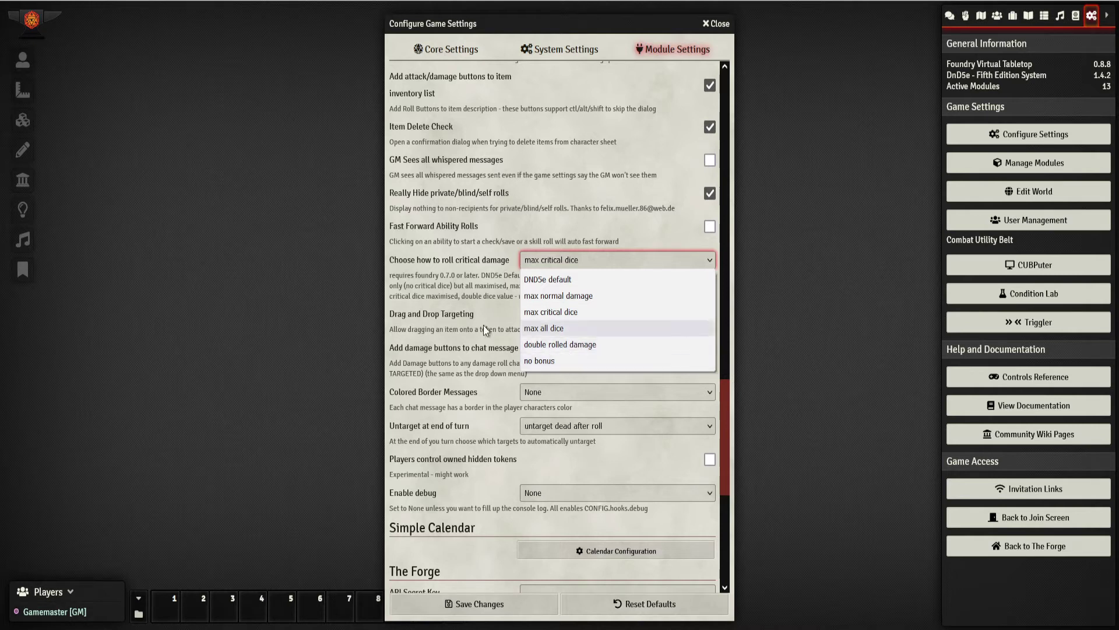
{"action": "left_click", "coordinate": [565, 314]}
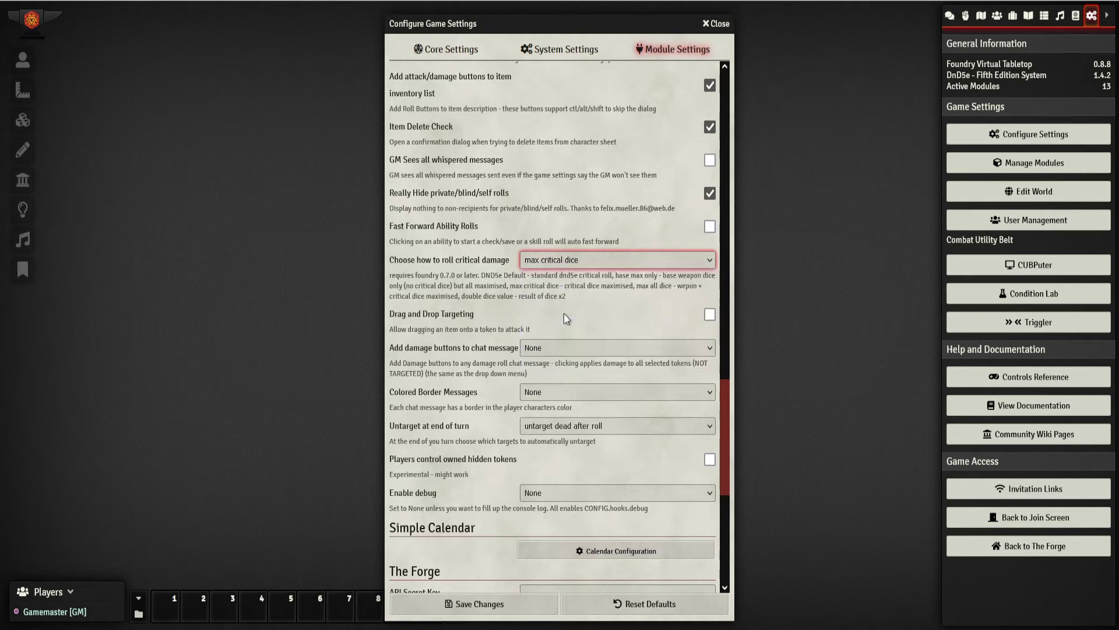
{"action": "left_click", "coordinate": [492, 318]}
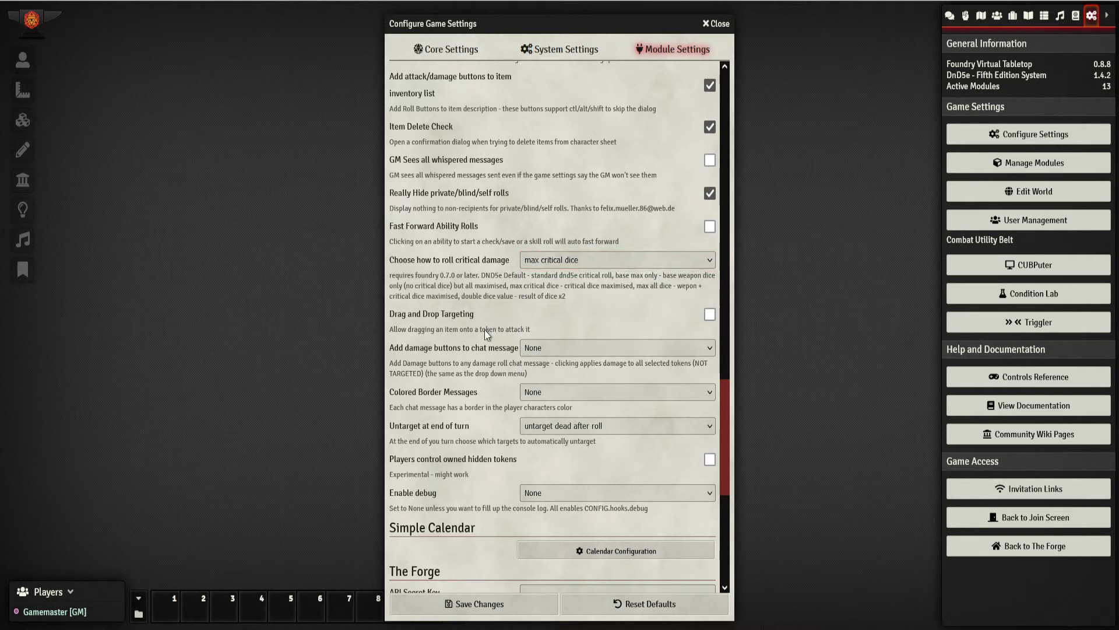
Set the Midi QOL option for adding damage buttons to chat messages to Only add buttons for GM
{"action": "scroll", "coordinate": [484, 330], "scroll_direction": "down", "scroll_amount": 1}
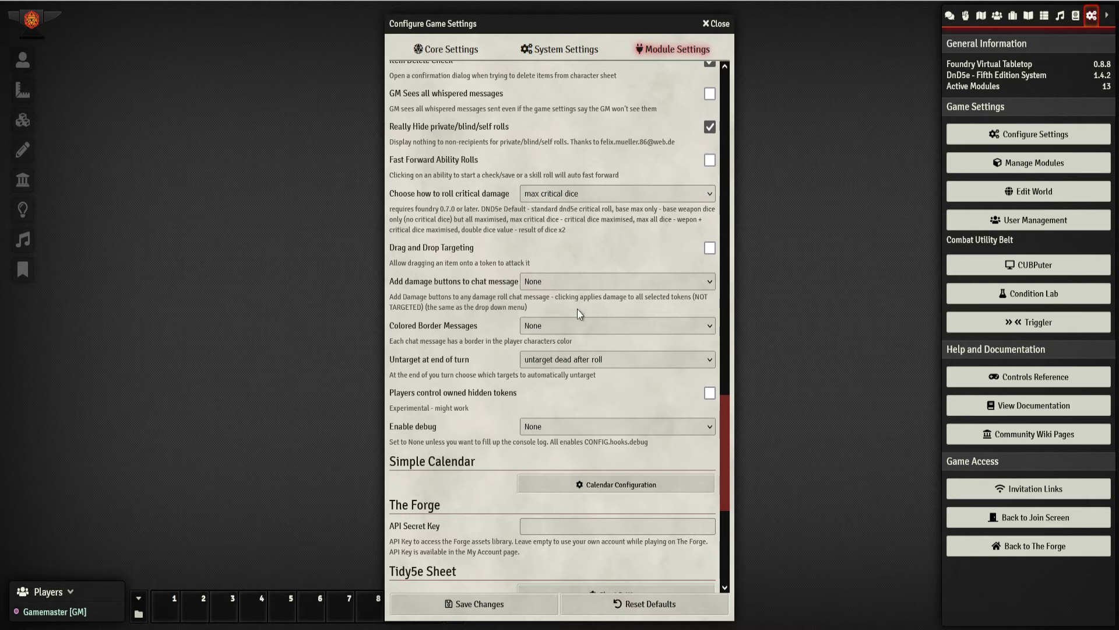
{"action": "left_click", "coordinate": [623, 279]}
{"action": "left_click", "coordinate": [618, 316]}
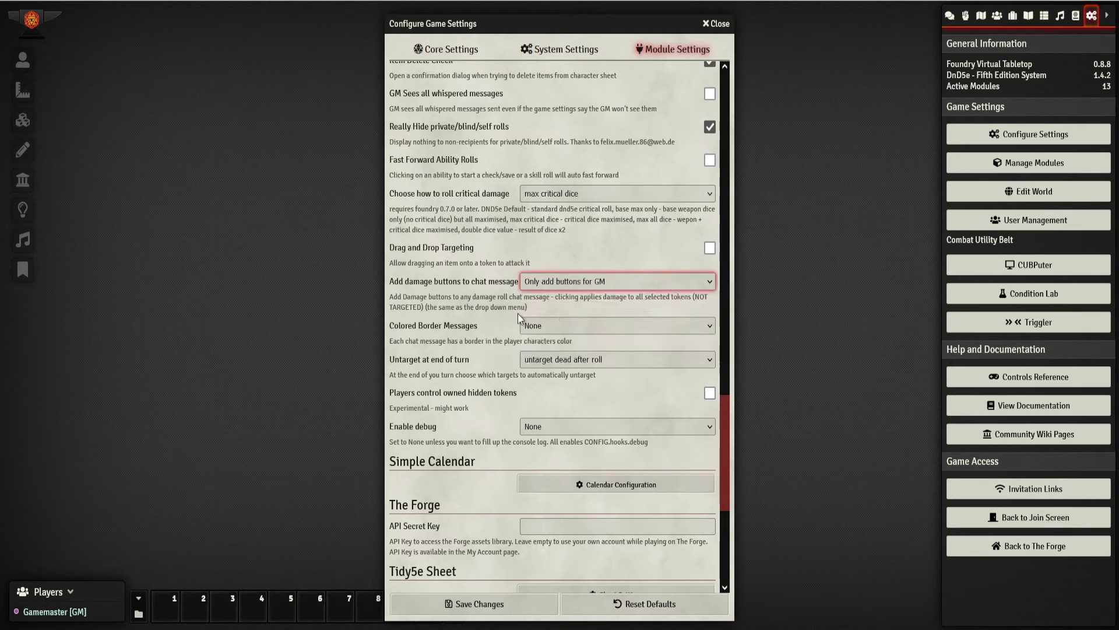
Set the Midi QOL Colored Border Messages option to Borders Only and Untarget at end of turn to untarget all at end of turn
{"action": "left_click", "coordinate": [586, 330]}
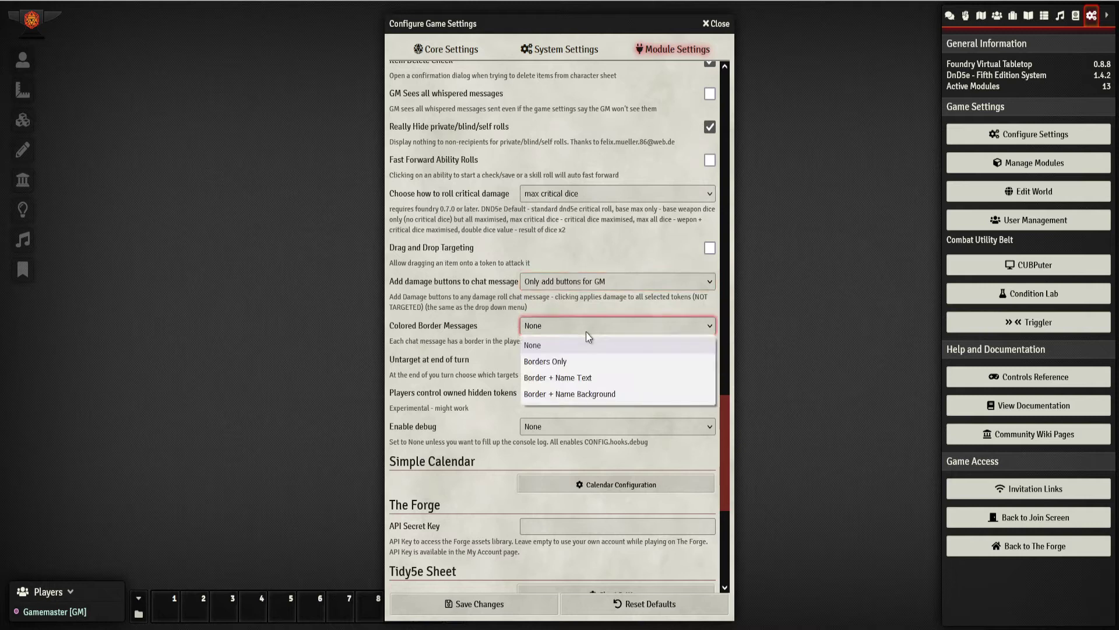
{"action": "left_click", "coordinate": [575, 361]}
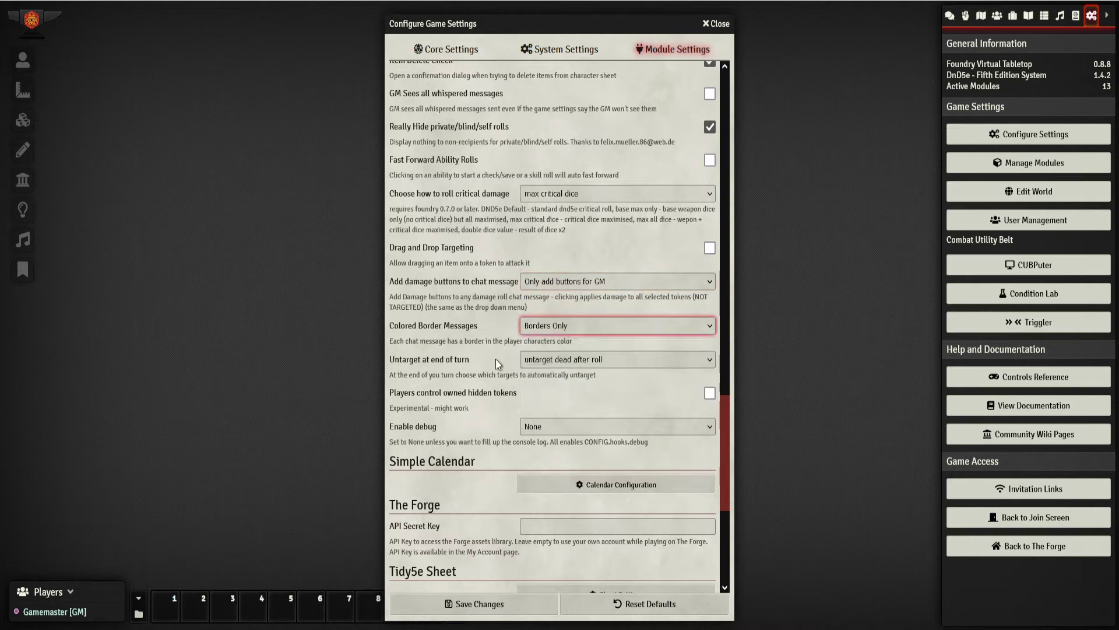
{"action": "left_click", "coordinate": [570, 363]}
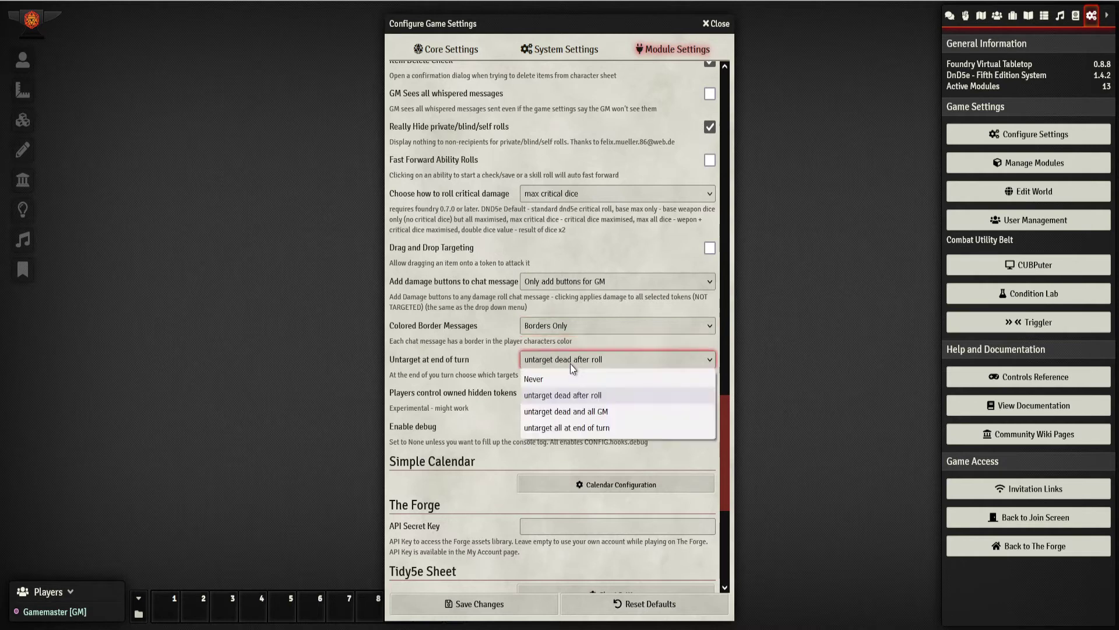
{"action": "left_click", "coordinate": [617, 429]}
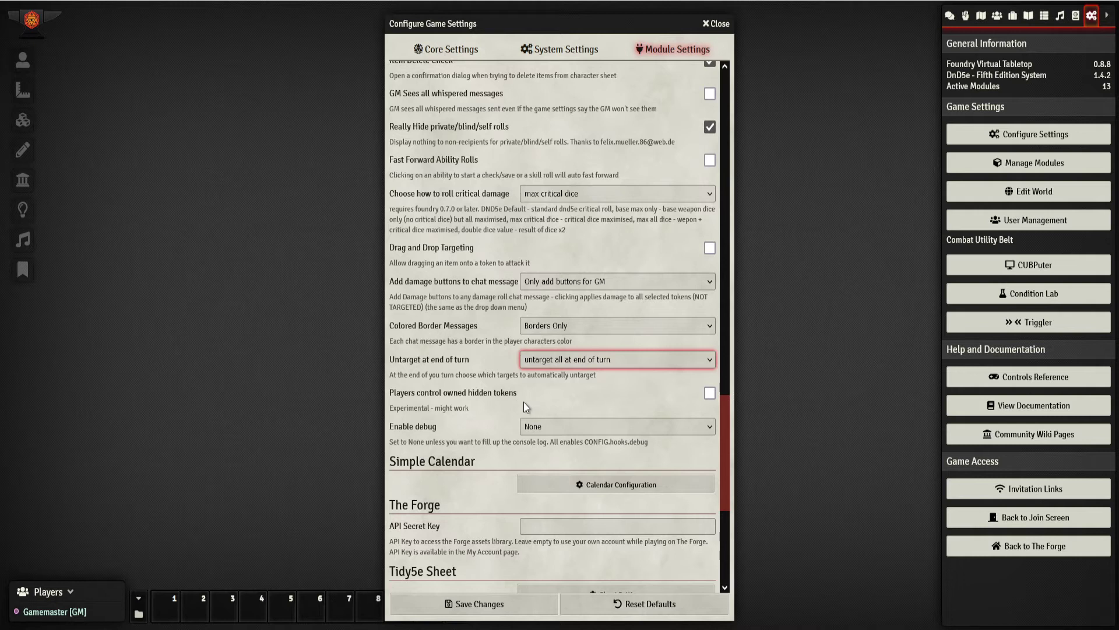
Open the Midi QOL workflow configuration, move its window clear of the settings, and enable Auto roll attack for the GM
{"action": "scroll", "coordinate": [485, 421], "scroll_direction": "up", "scroll_amount": 4}
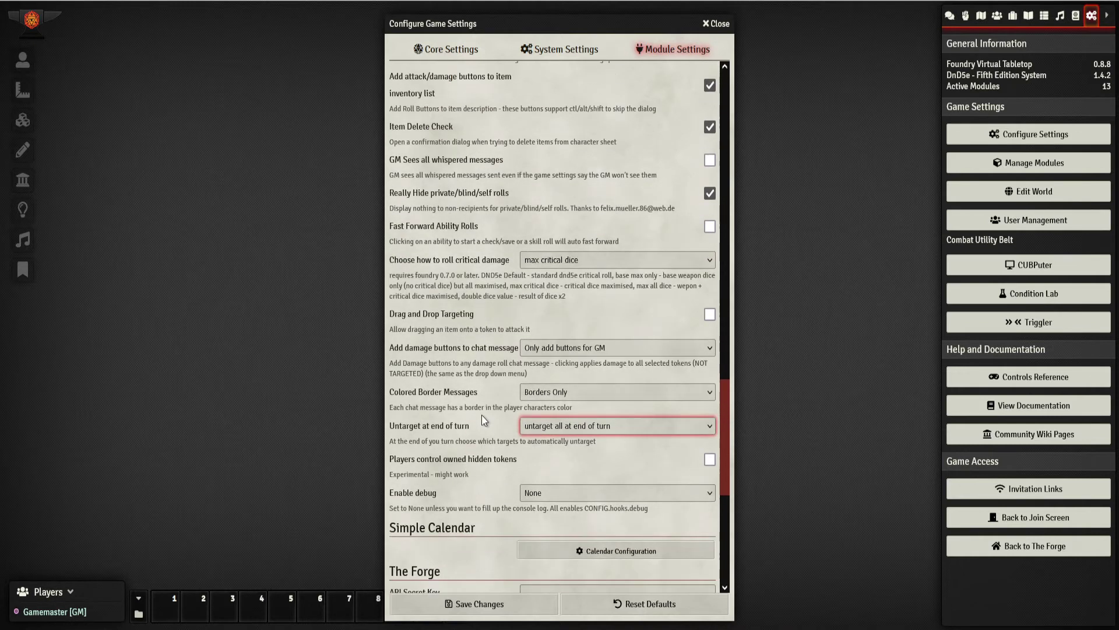
{"action": "scroll", "coordinate": [481, 415], "scroll_direction": "up", "scroll_amount": 1}
{"action": "left_click", "coordinate": [603, 211]}
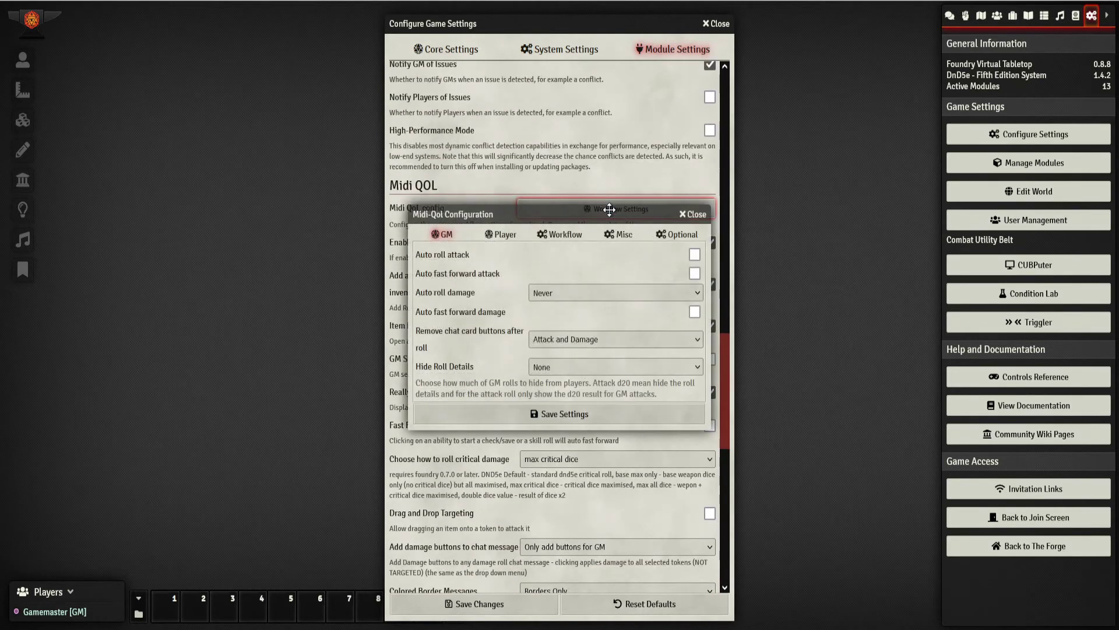
{"action": "left_click_drag", "start_coordinate": [549, 214], "coordinate": [377, 28]}
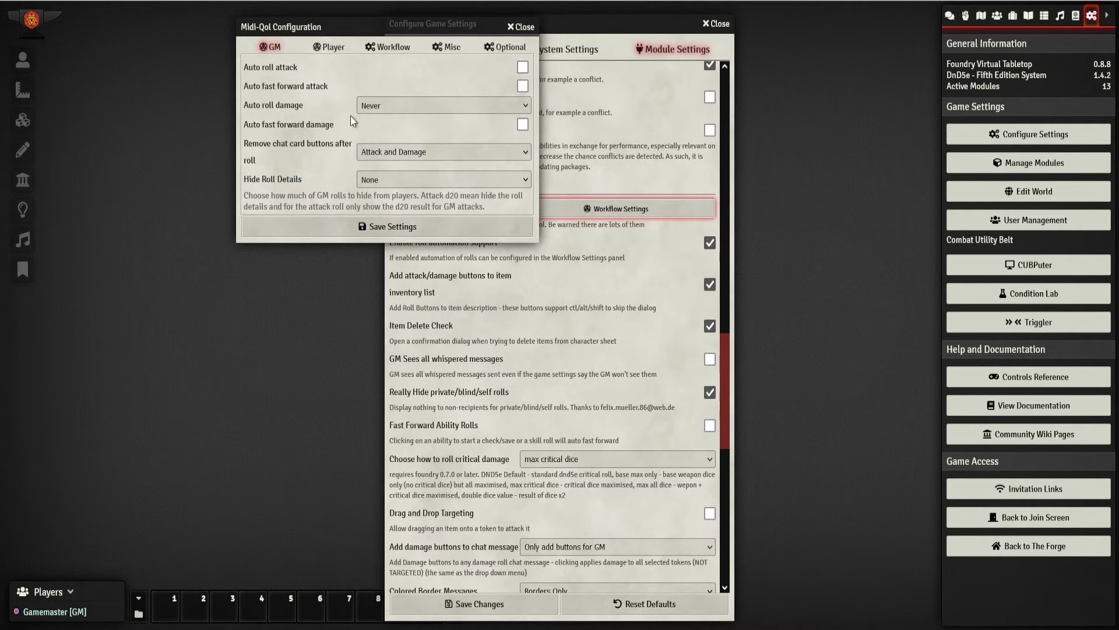
{"action": "left_click", "coordinate": [522, 68]}
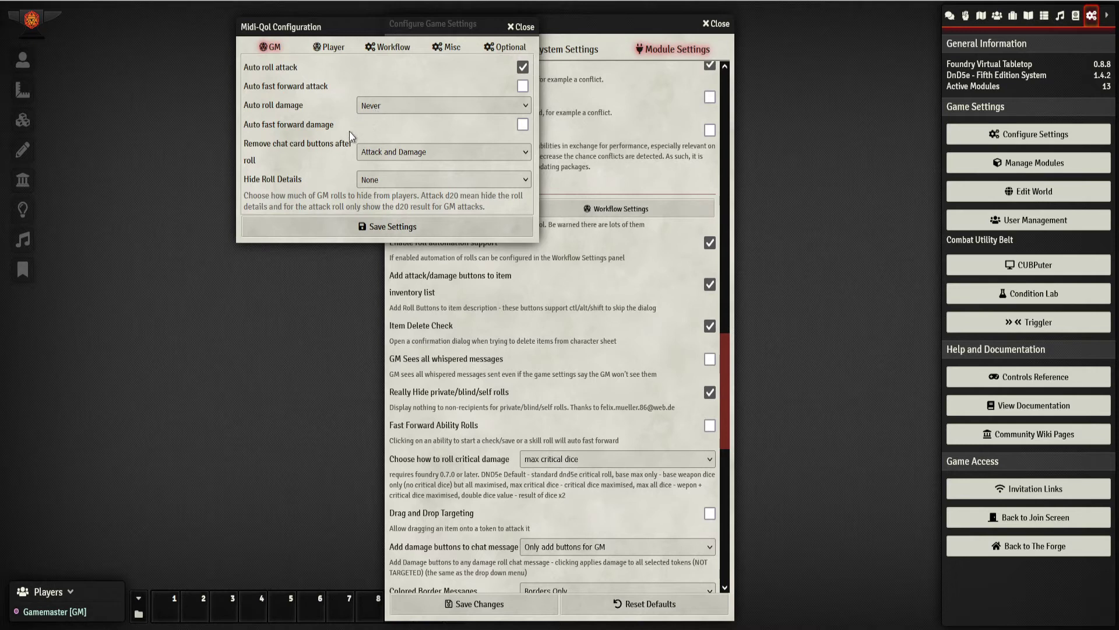
Set the GM's Hide Roll Details option to Show Hit/Miss + damage total
{"action": "left_click", "coordinate": [389, 153]}
{"action": "left_click", "coordinate": [389, 156]}
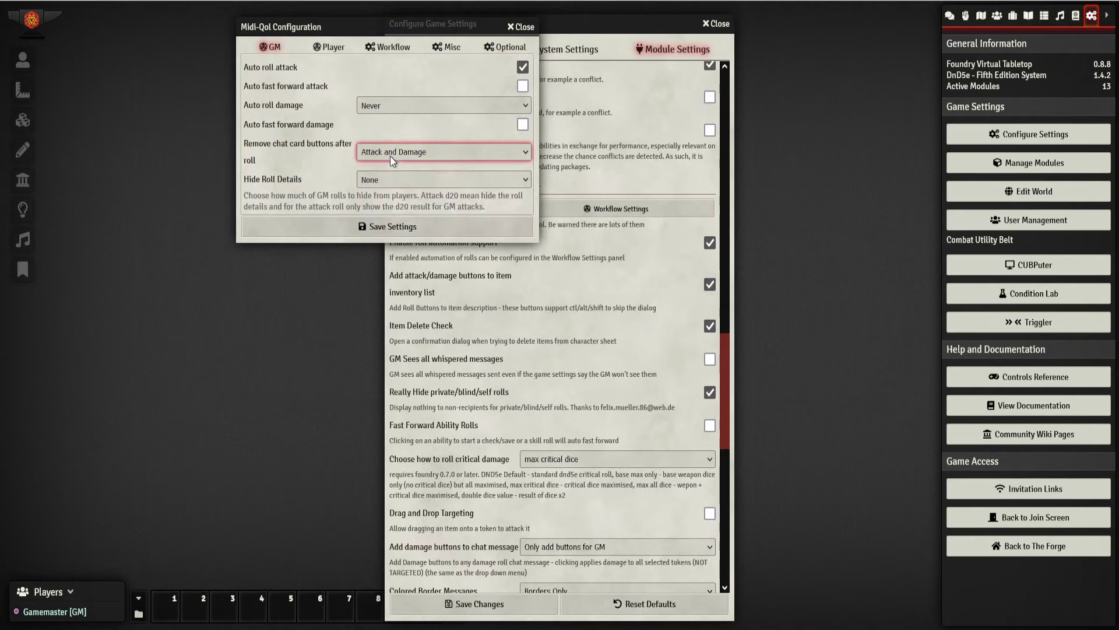
{"action": "left_click", "coordinate": [424, 180]}
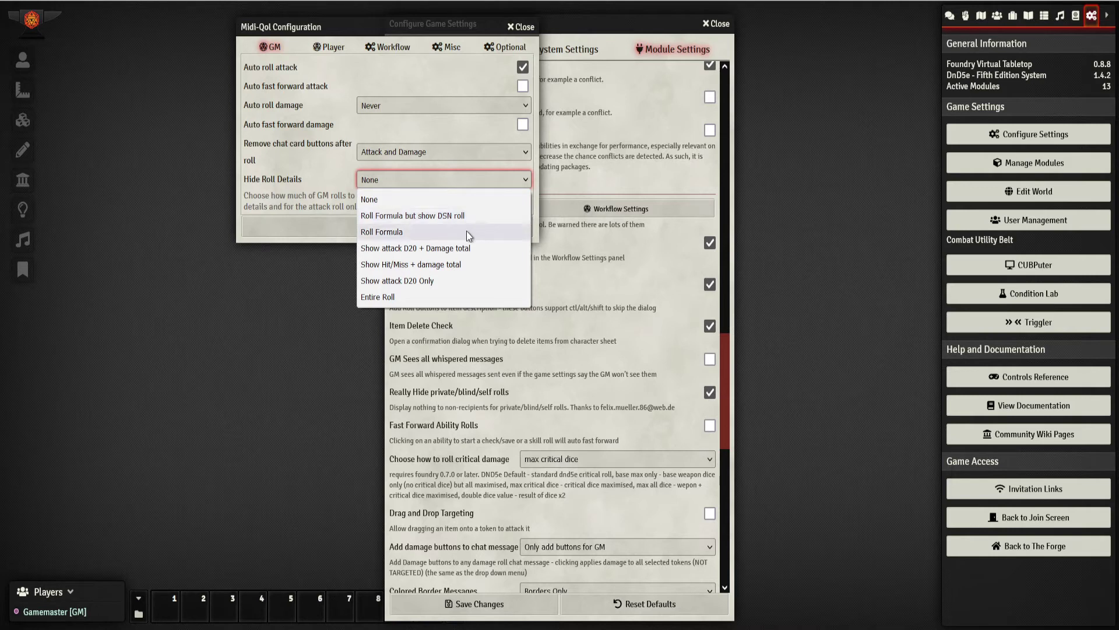
{"action": "left_click", "coordinate": [464, 264]}
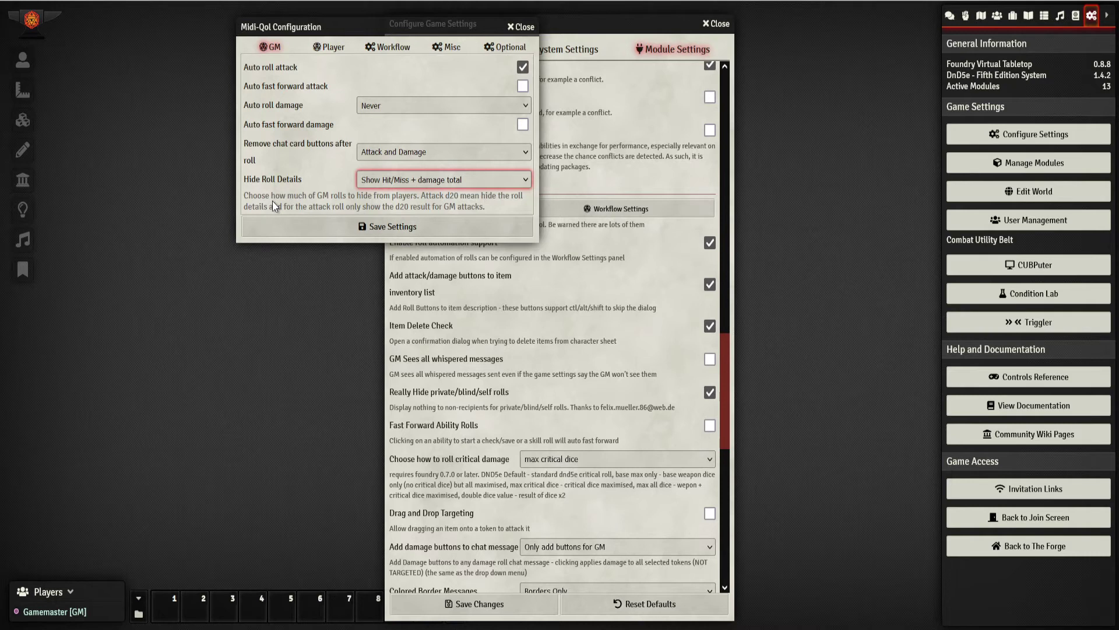
Enable Auto roll attack in the Midi QOL player options and check the choices for Auto roll damage
{"action": "left_click", "coordinate": [342, 52]}
{"action": "left_click", "coordinate": [291, 52]}
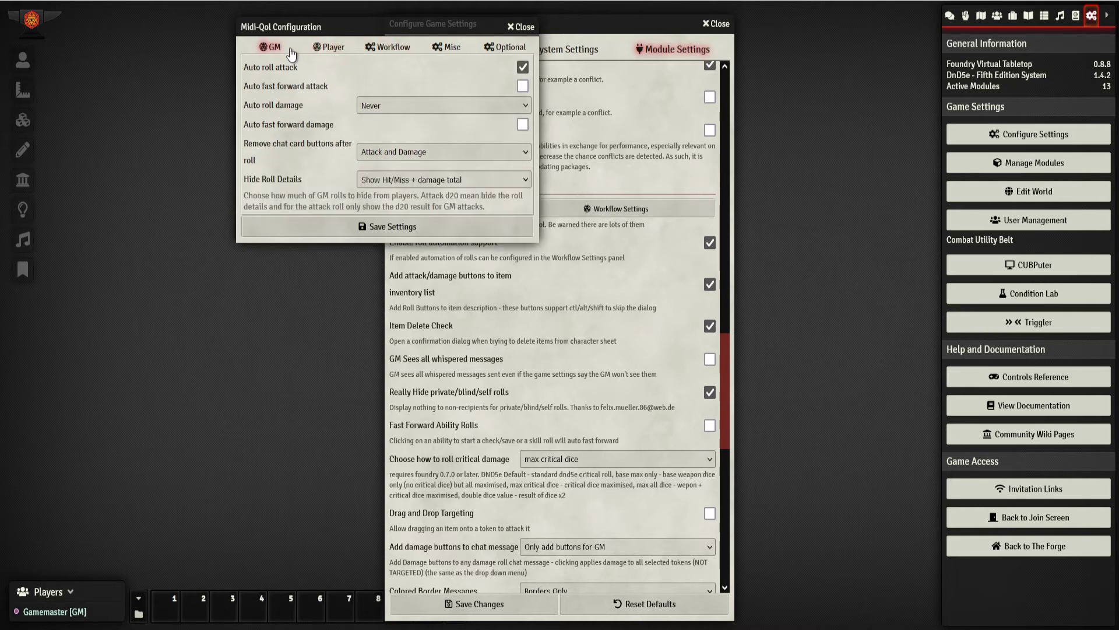
{"action": "left_click", "coordinate": [337, 53]}
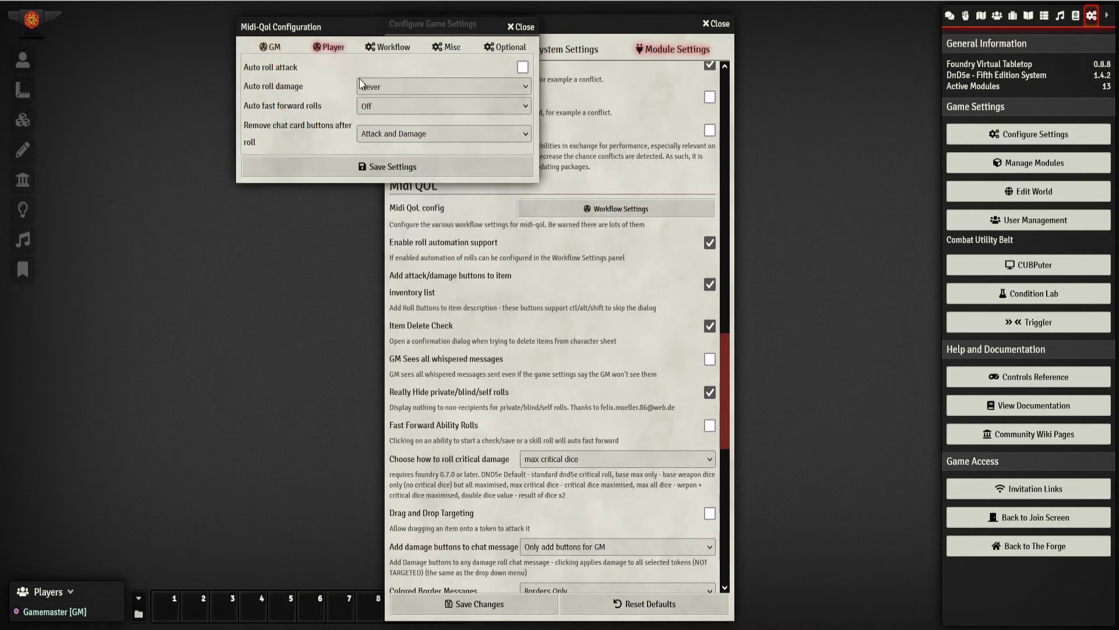
{"action": "left_click", "coordinate": [523, 67]}
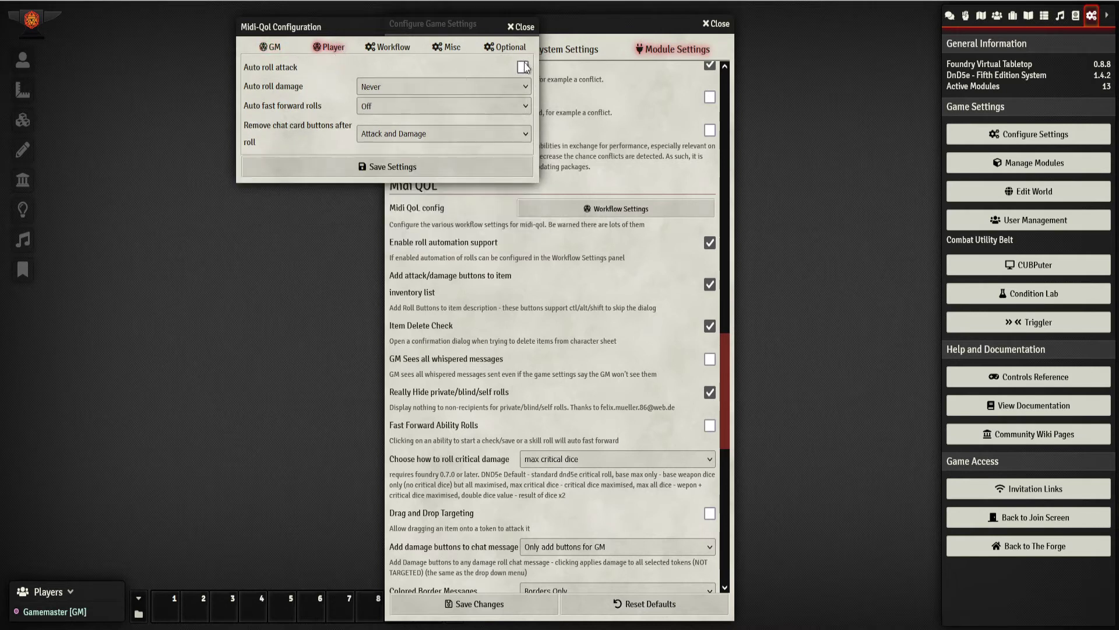
{"action": "left_click", "coordinate": [396, 91]}
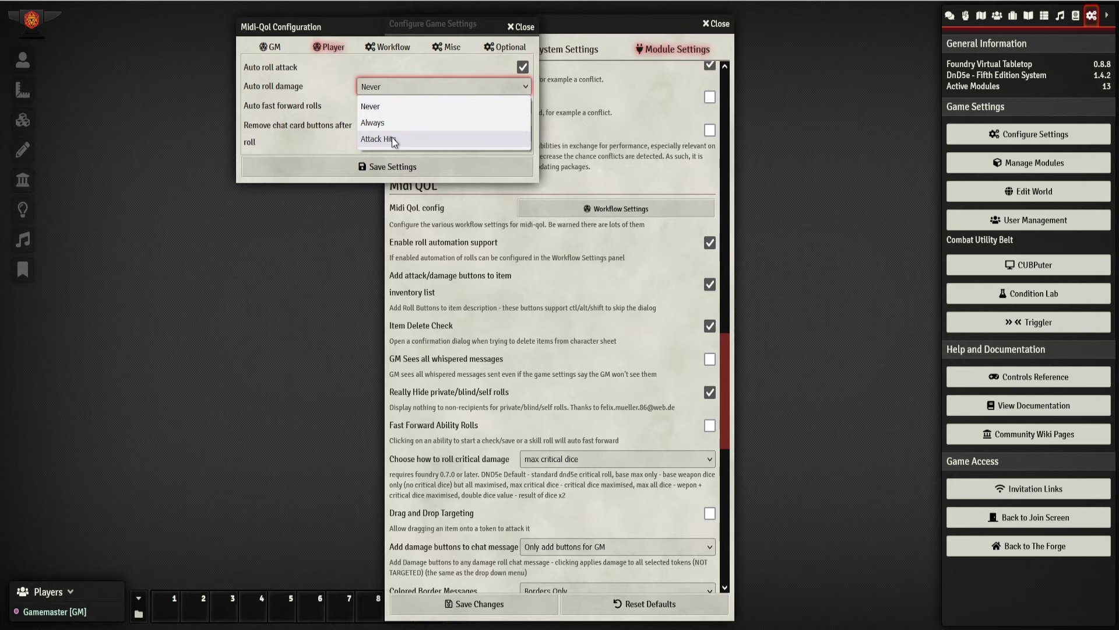
{"action": "left_click", "coordinate": [332, 127]}
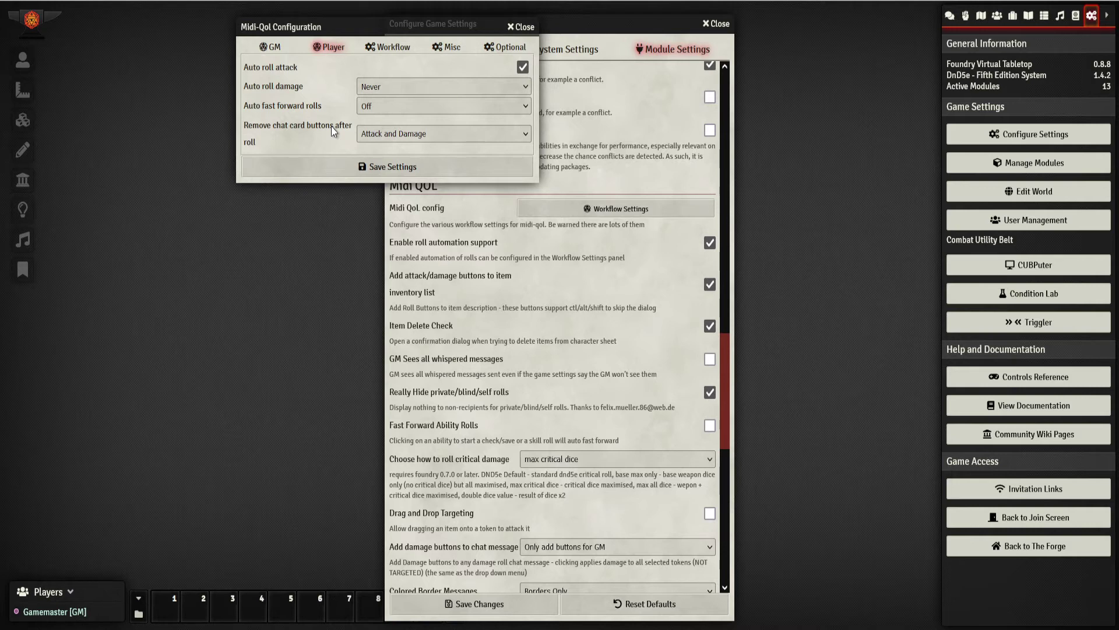
In the workflow targeting options, set both auto-target settings to Walls Block - Ignore Defeated and Require targets to be selected to In Combat
{"action": "left_click", "coordinate": [389, 48]}
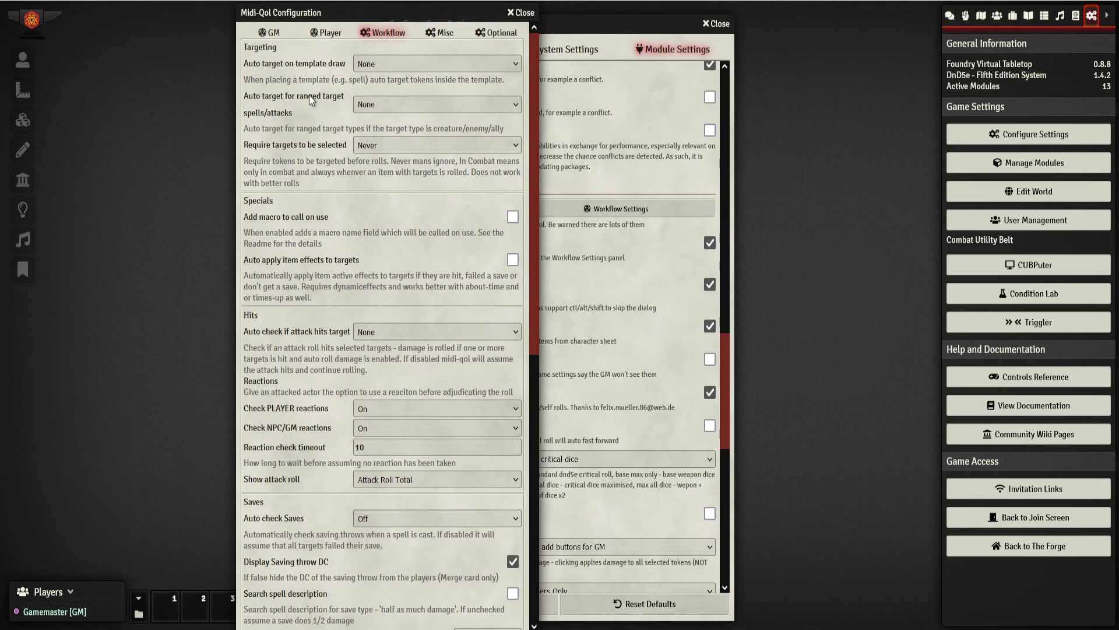
{"action": "left_click", "coordinate": [403, 64]}
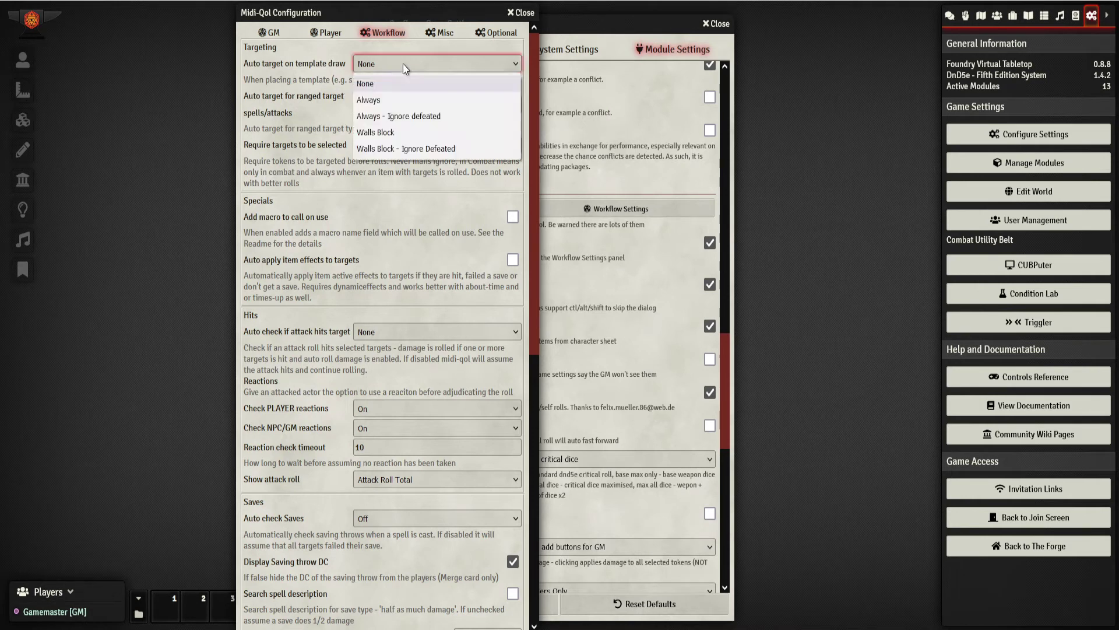
{"action": "left_click", "coordinate": [433, 150]}
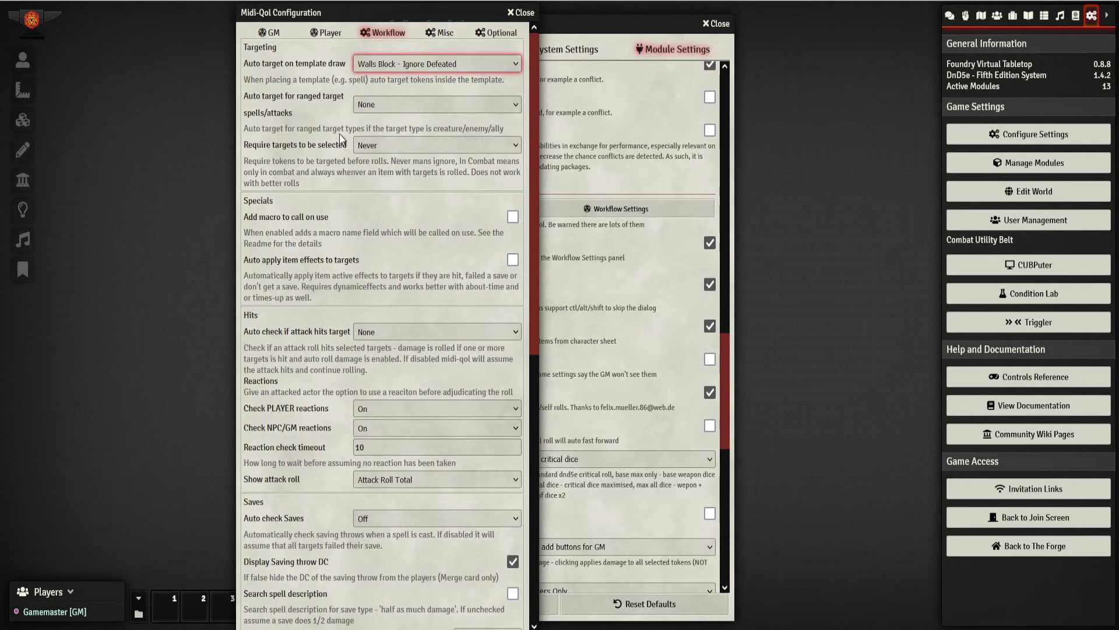
{"action": "left_click", "coordinate": [386, 108]}
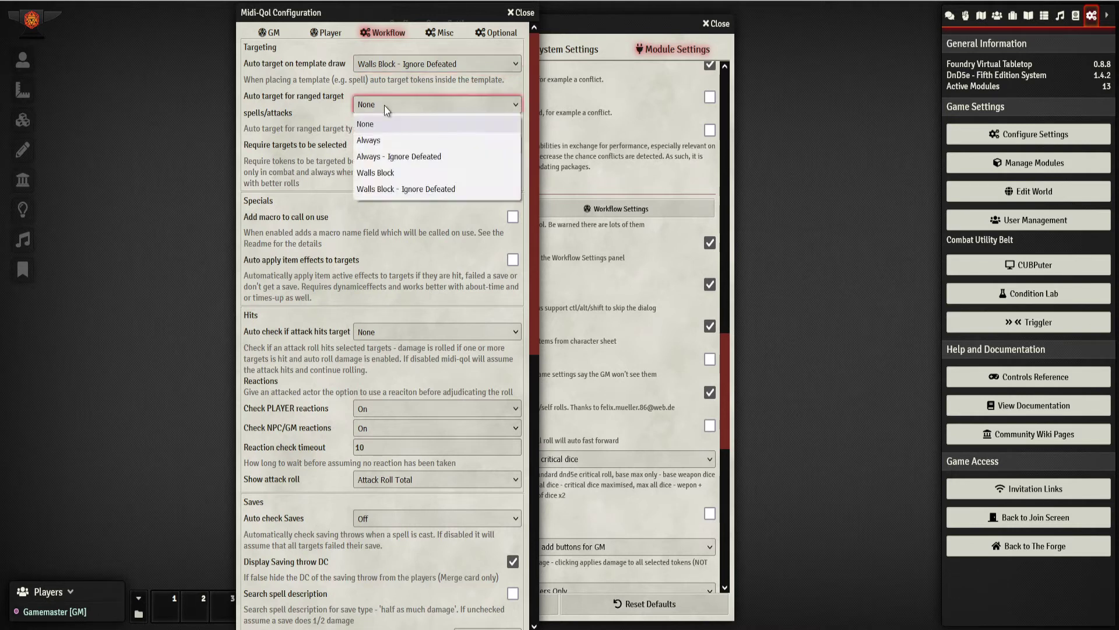
{"action": "left_click", "coordinate": [414, 191]}
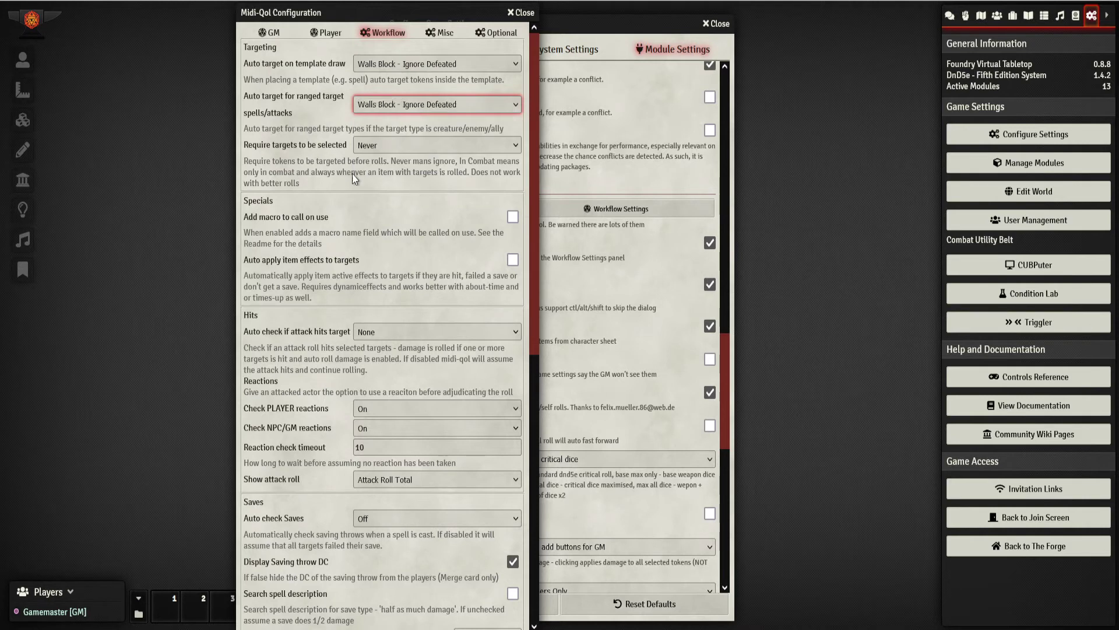
{"action": "left_click", "coordinate": [376, 146]}
{"action": "left_click", "coordinate": [383, 183]}
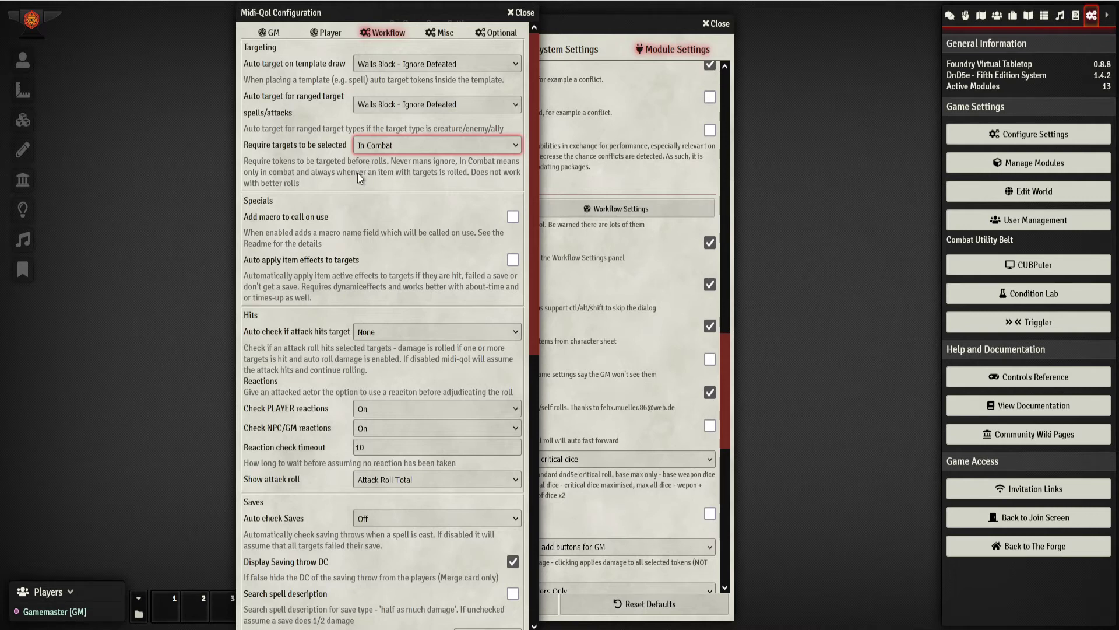
In the workflow Specials, enable Add macro to call on use and Auto apply item effects to targets
{"action": "left_click", "coordinate": [512, 216]}
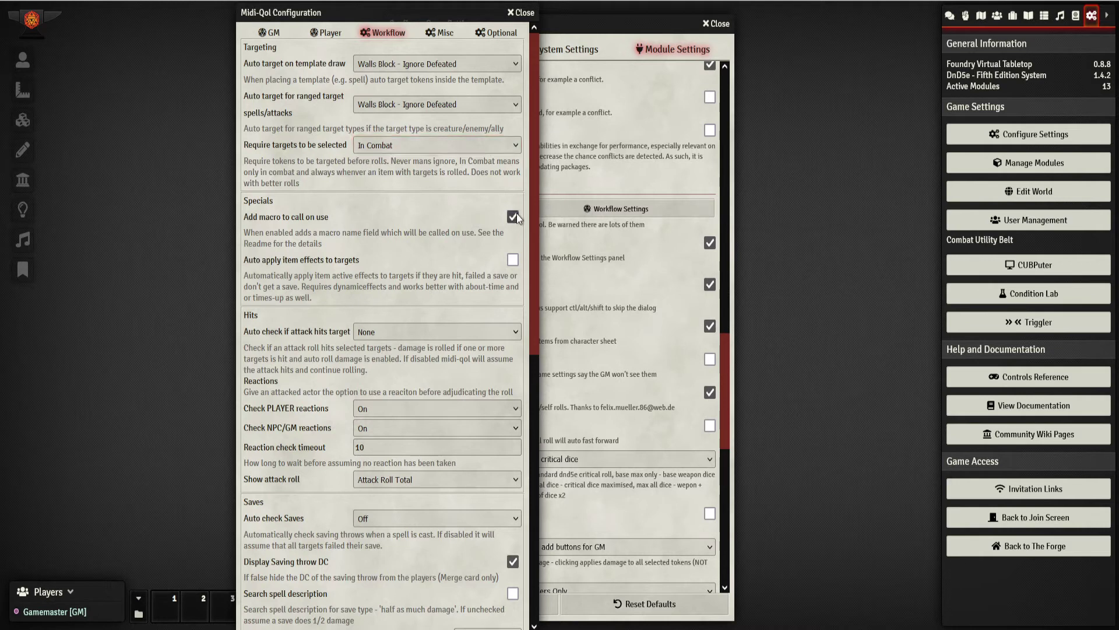
{"action": "scroll", "coordinate": [328, 243], "scroll_direction": "down", "scroll_amount": 1}
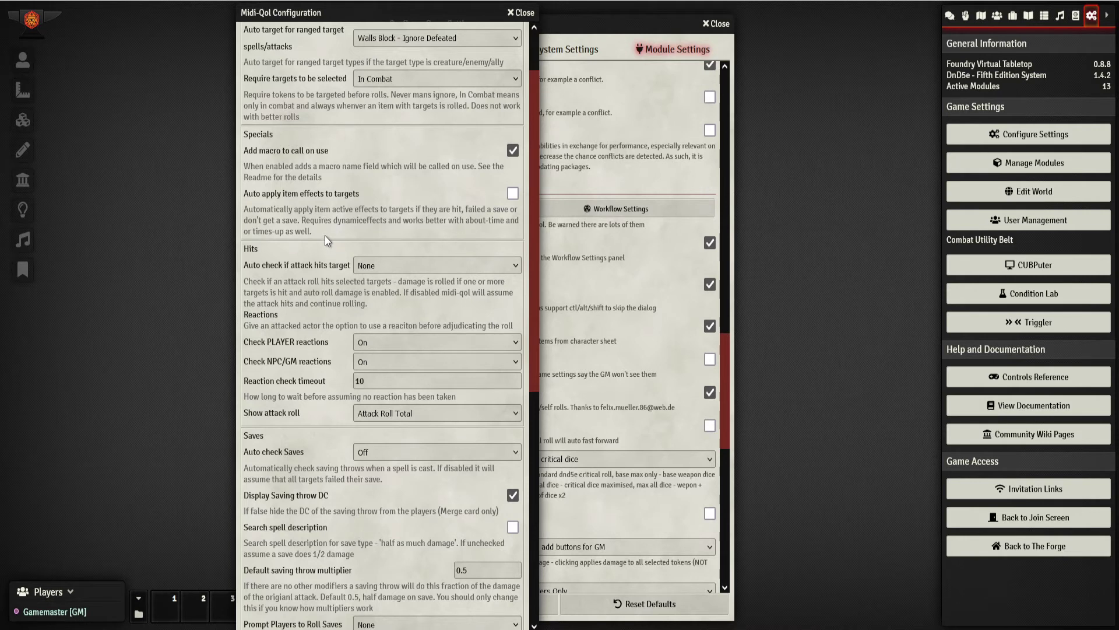
{"action": "left_click", "coordinate": [513, 194]}
Set Auto check if attack hits target to Check - all see result
{"action": "scroll", "coordinate": [317, 242], "scroll_direction": "down", "scroll_amount": 1}
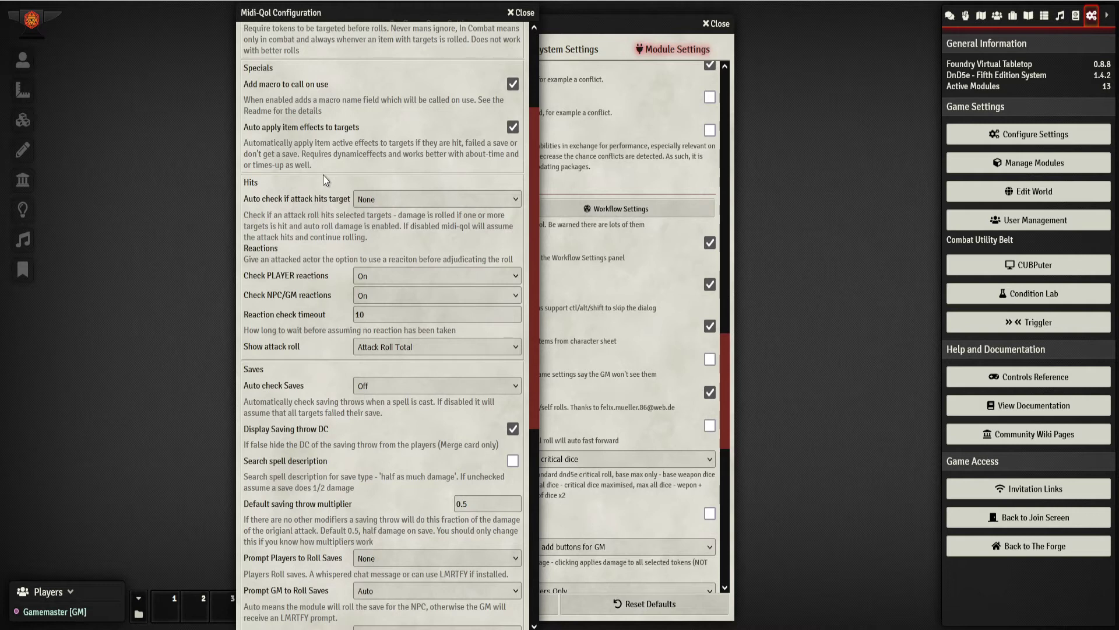
{"action": "scroll", "coordinate": [320, 200], "scroll_direction": "down", "scroll_amount": 2}
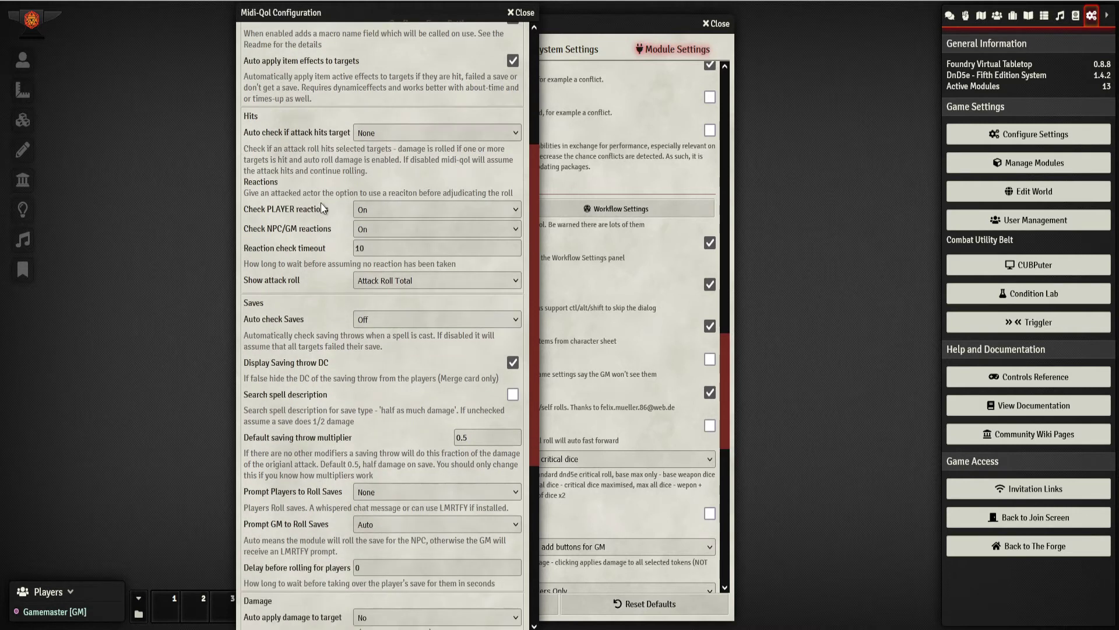
{"action": "left_click", "coordinate": [389, 135]}
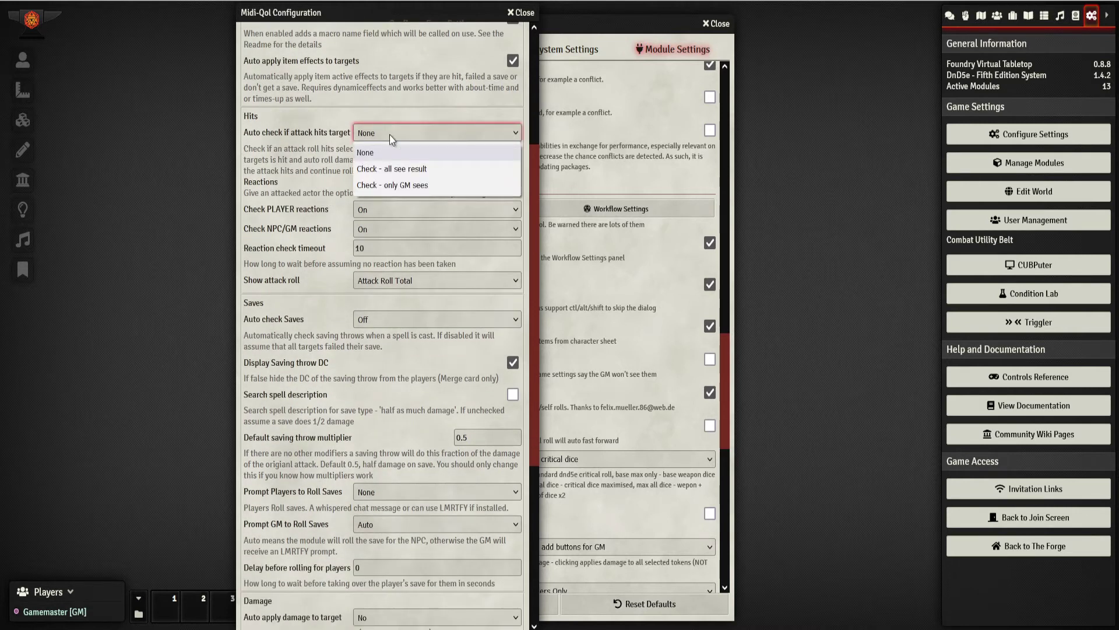
{"action": "left_click", "coordinate": [441, 169]}
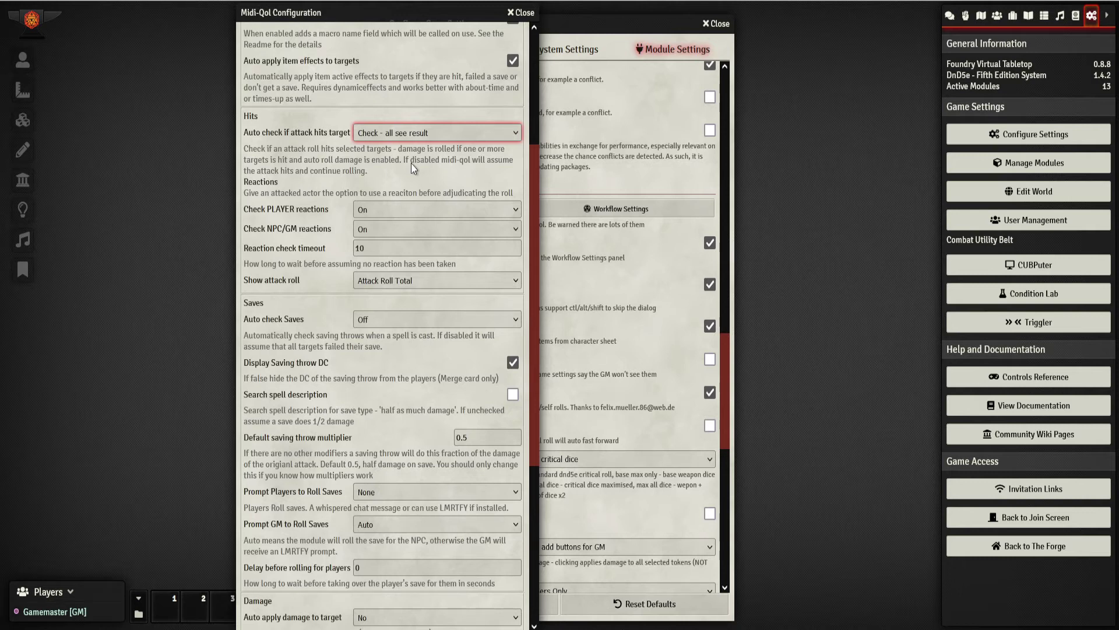
{"action": "left_click", "coordinate": [426, 125]}
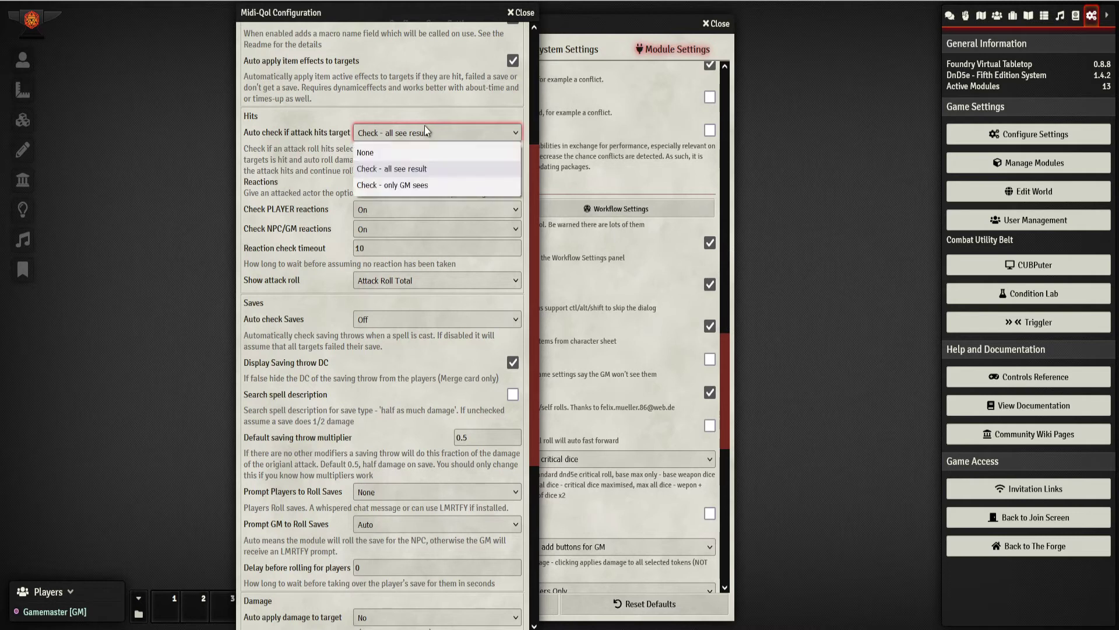
{"action": "left_click", "coordinate": [423, 126]}
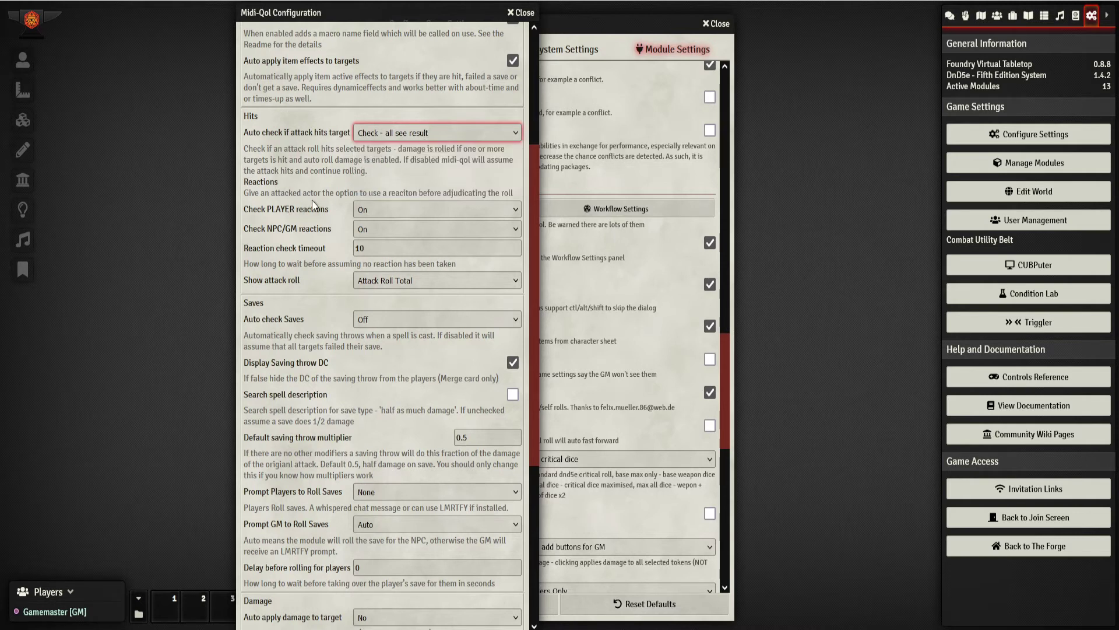
Choose Attack Roll Total for Show attack roll and set the Reaction check timeout to 40
{"action": "scroll", "coordinate": [312, 200], "scroll_direction": "down", "scroll_amount": 1}
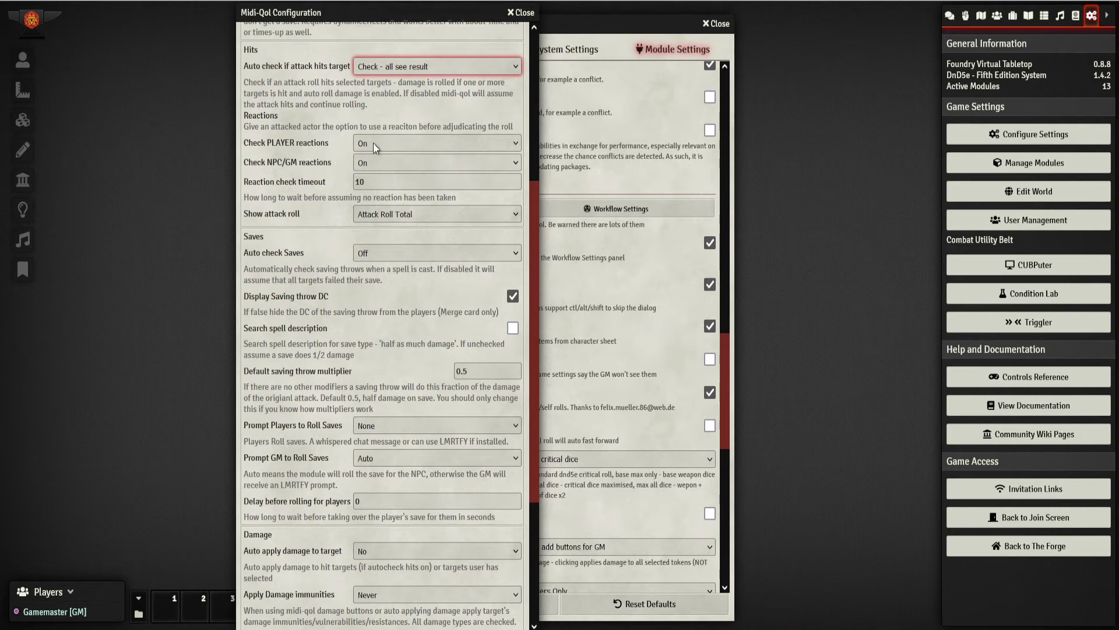
{"action": "left_click", "coordinate": [387, 218]}
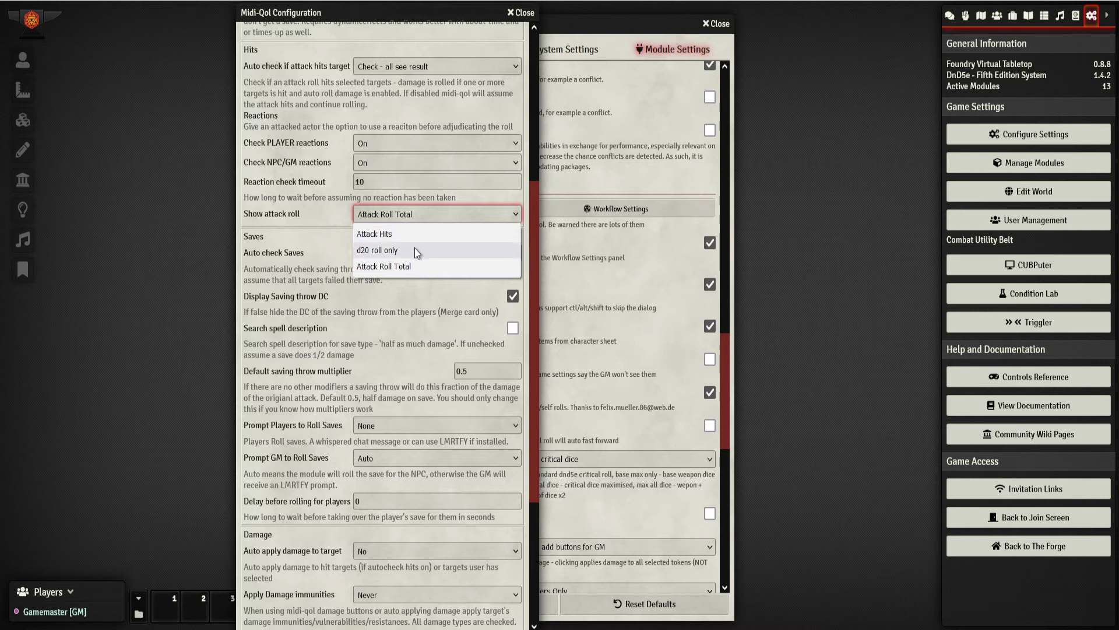
{"action": "left_click", "coordinate": [416, 267]}
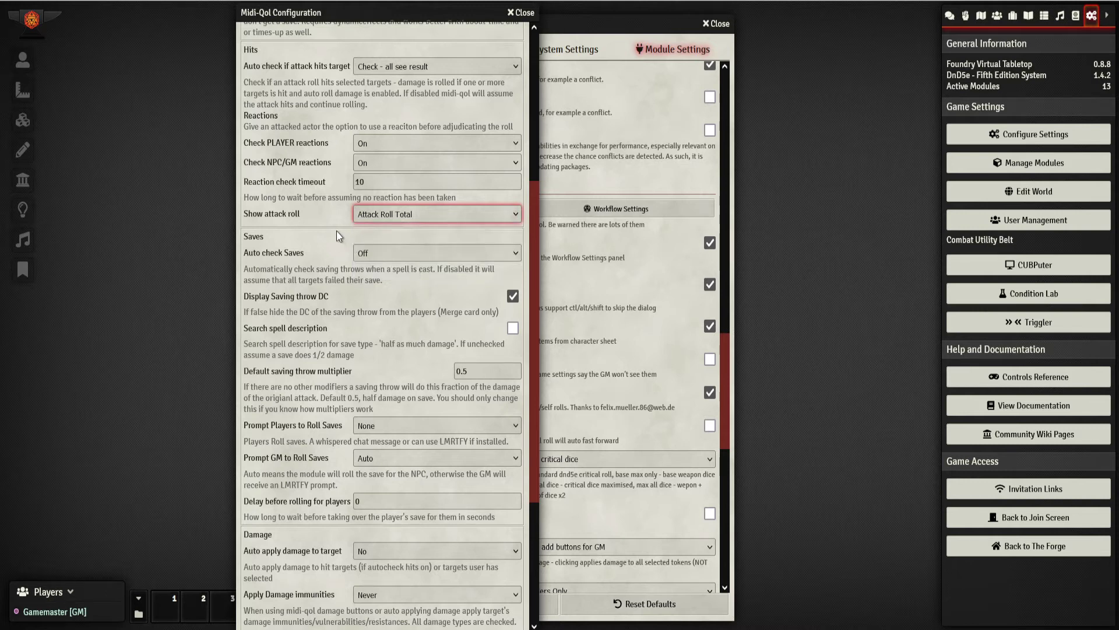
{"action": "left_click_drag", "start_coordinate": [381, 178], "coordinate": [314, 181]}
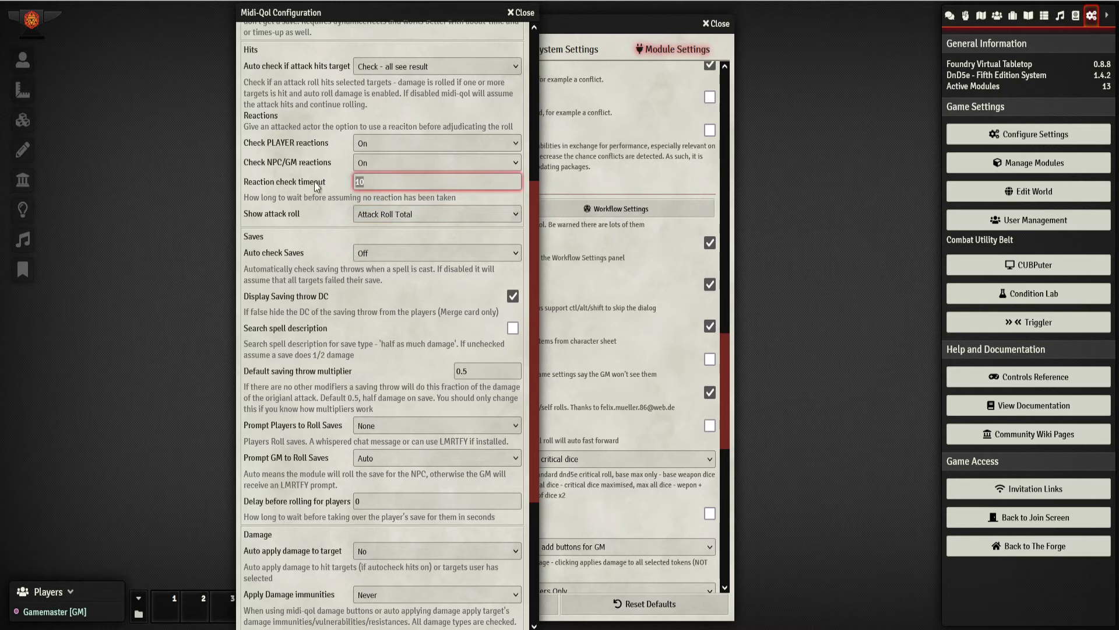
{"action": "type", "text": "40"}
{"action": "left_click", "coordinate": [313, 204]}
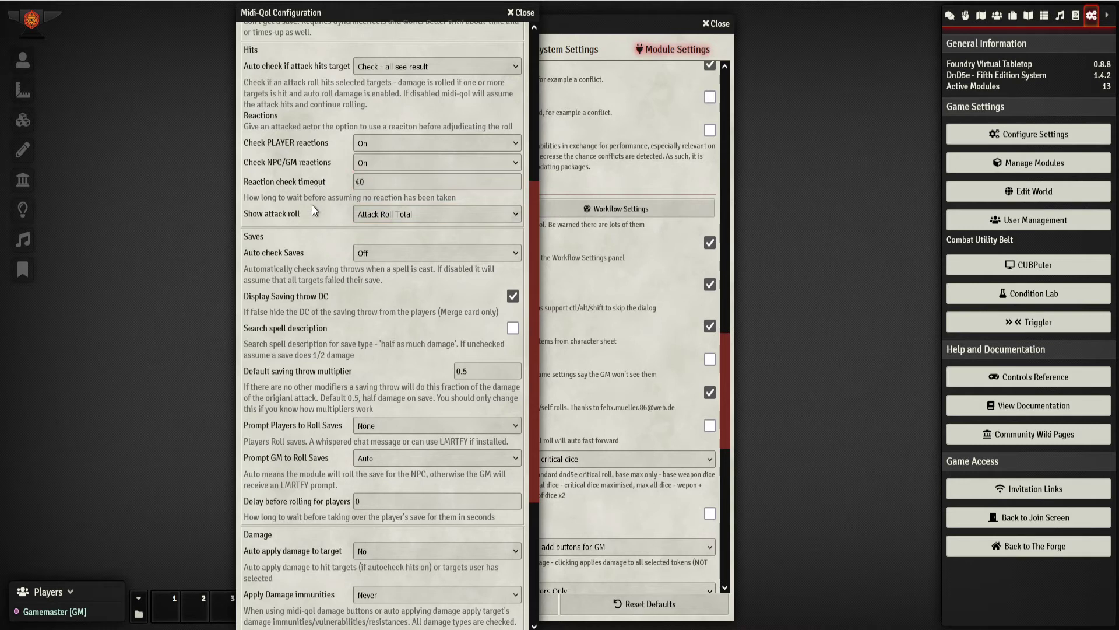
In the workflow Saves options, set Auto check Saves to Save - All see result + save and enable Search spell description
{"action": "scroll", "coordinate": [317, 208], "scroll_direction": "down", "scroll_amount": 1}
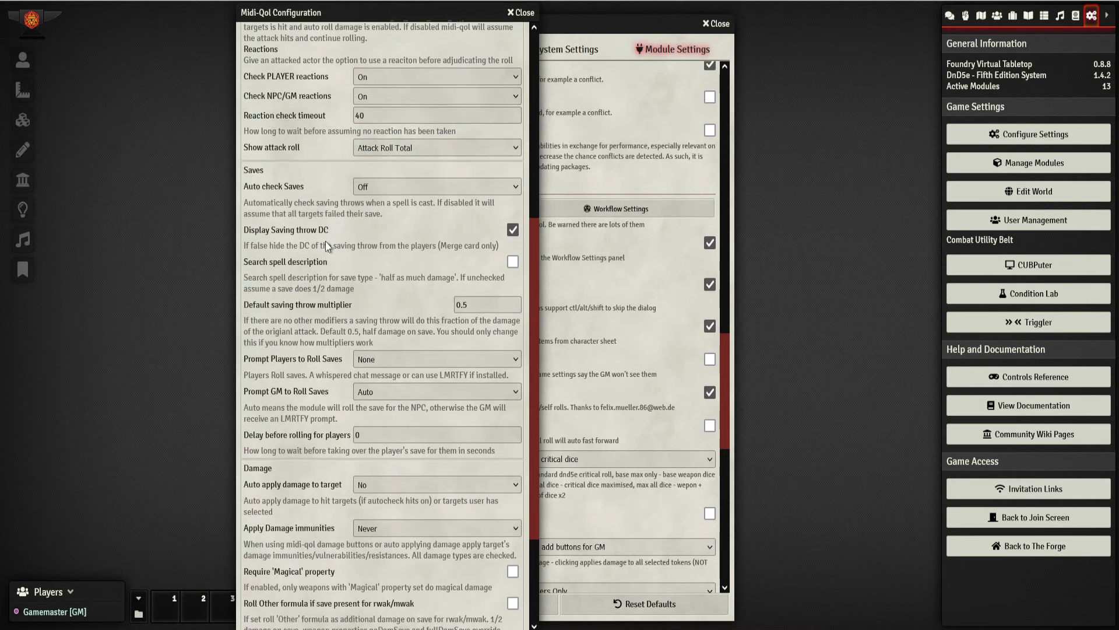
{"action": "scroll", "coordinate": [326, 239], "scroll_direction": "down", "scroll_amount": 1}
{"action": "left_click", "coordinate": [383, 120]}
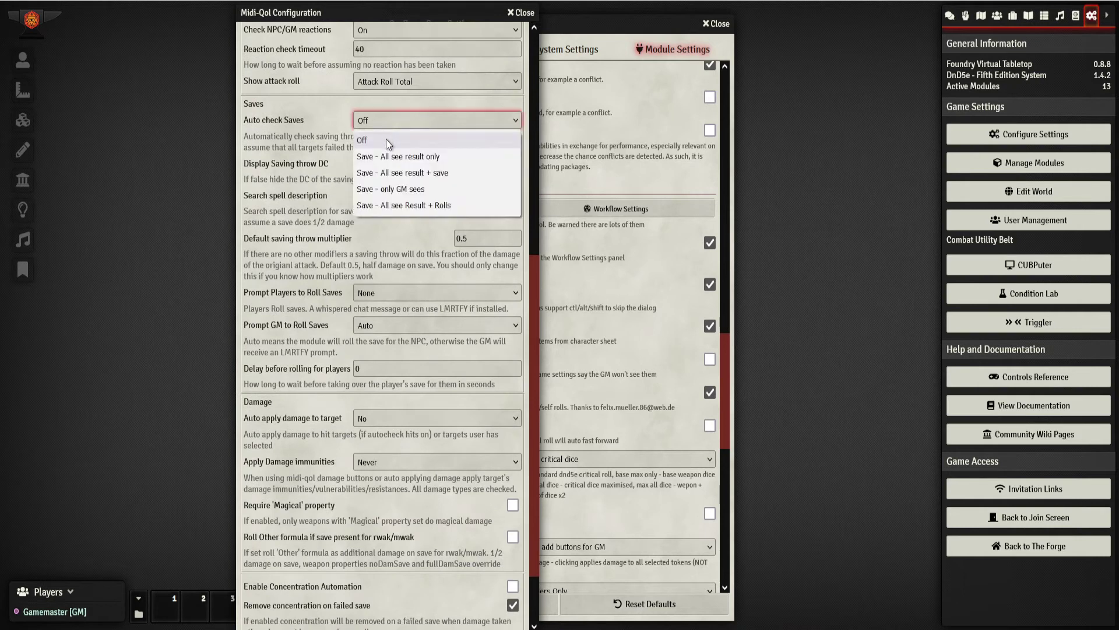
{"action": "left_click", "coordinate": [453, 173]}
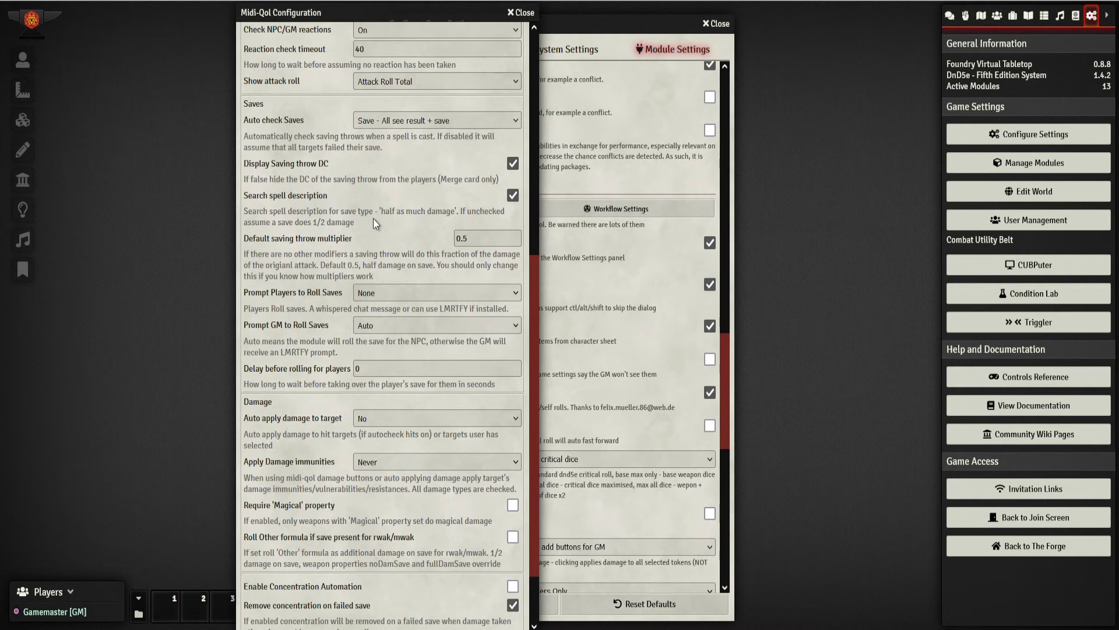
Set Prompt Players to Roll Saves to Chat Message
{"action": "scroll", "coordinate": [373, 218], "scroll_direction": "down", "scroll_amount": 1}
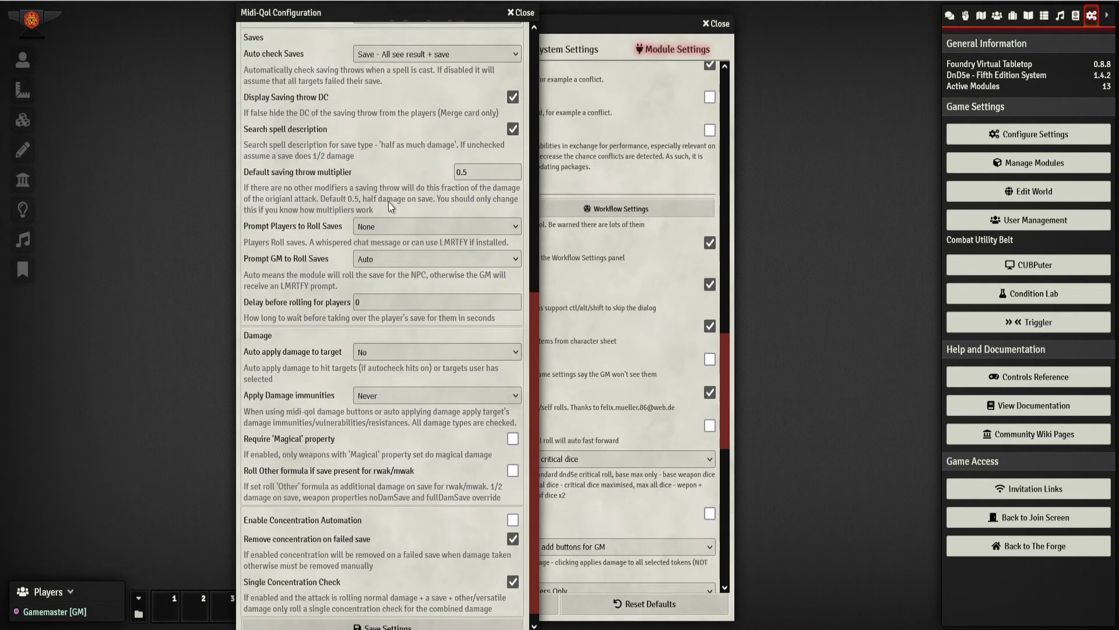
{"action": "scroll", "coordinate": [388, 202], "scroll_direction": "down", "scroll_amount": 1}
{"action": "left_click", "coordinate": [411, 212]}
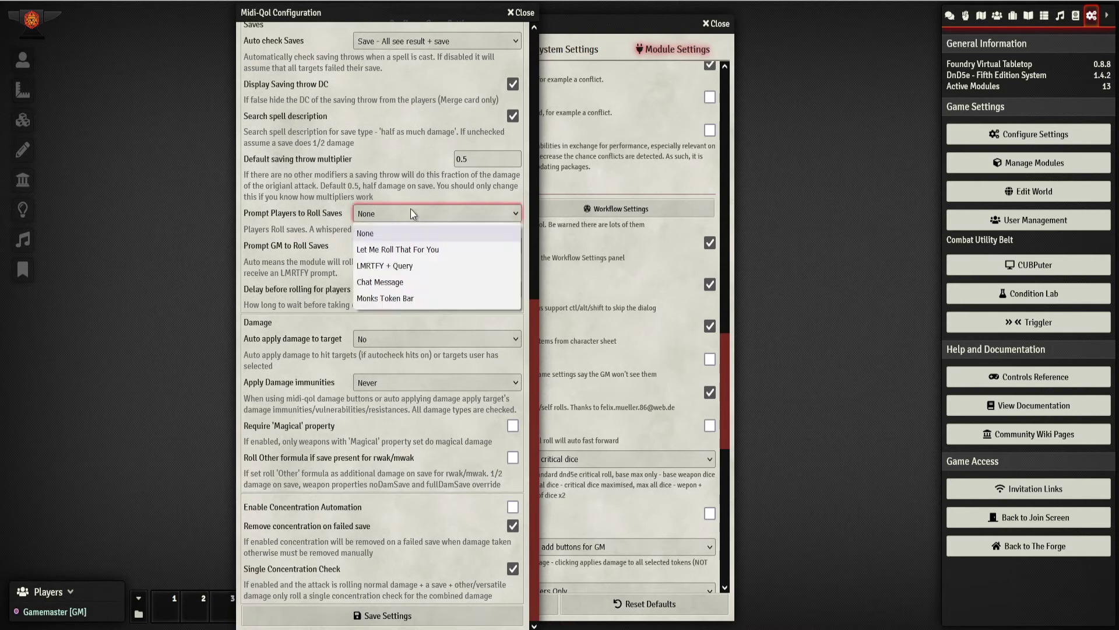
{"action": "left_click", "coordinate": [411, 208]}
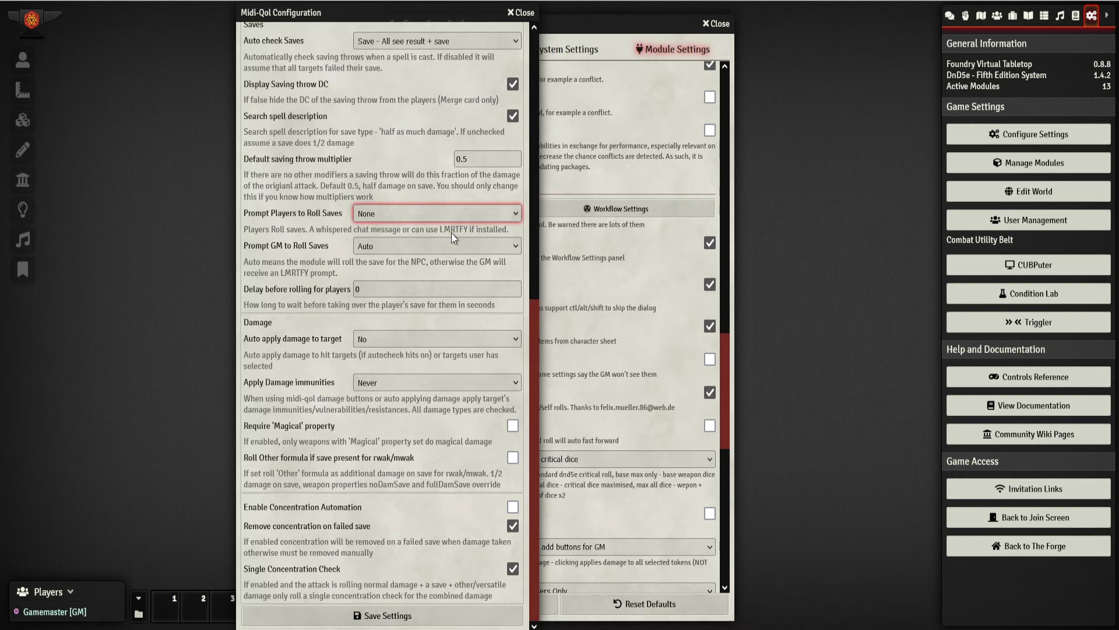
{"action": "left_click", "coordinate": [417, 214]}
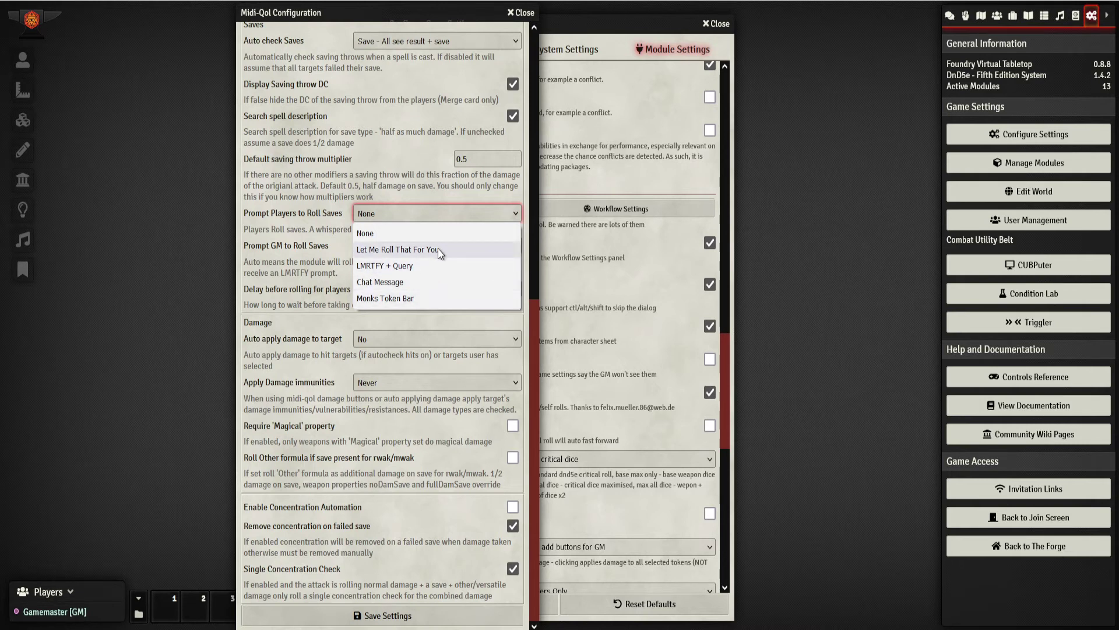
{"action": "left_click", "coordinate": [410, 282]}
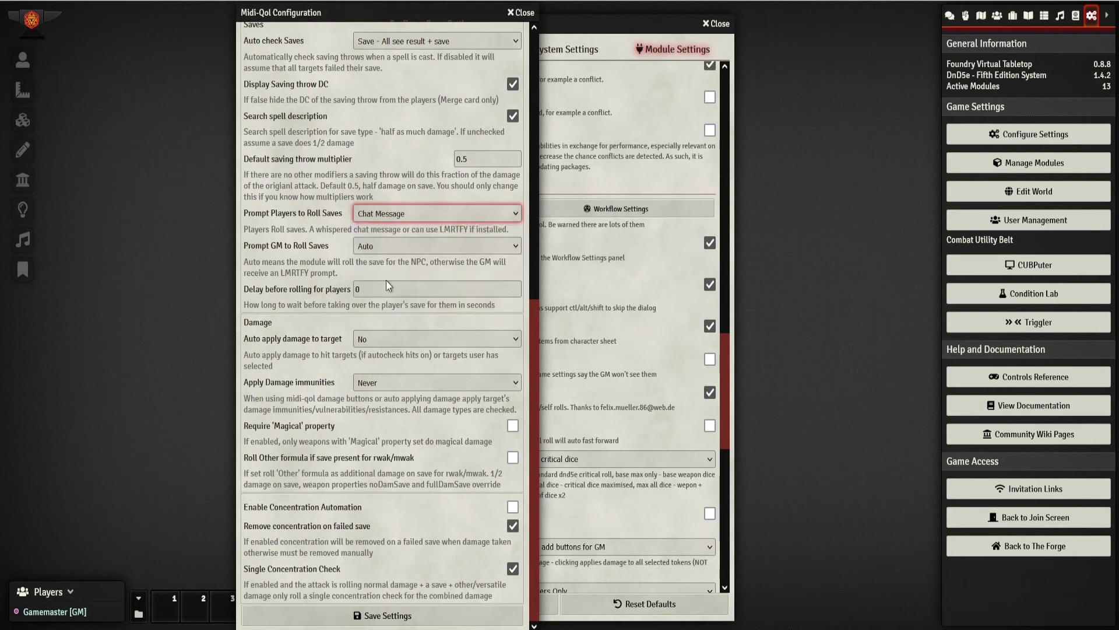
Set Prompt GM to Roll Saves to Let Me Roll That For You and Delay before rolling for players to 30
{"action": "left_click", "coordinate": [392, 247]}
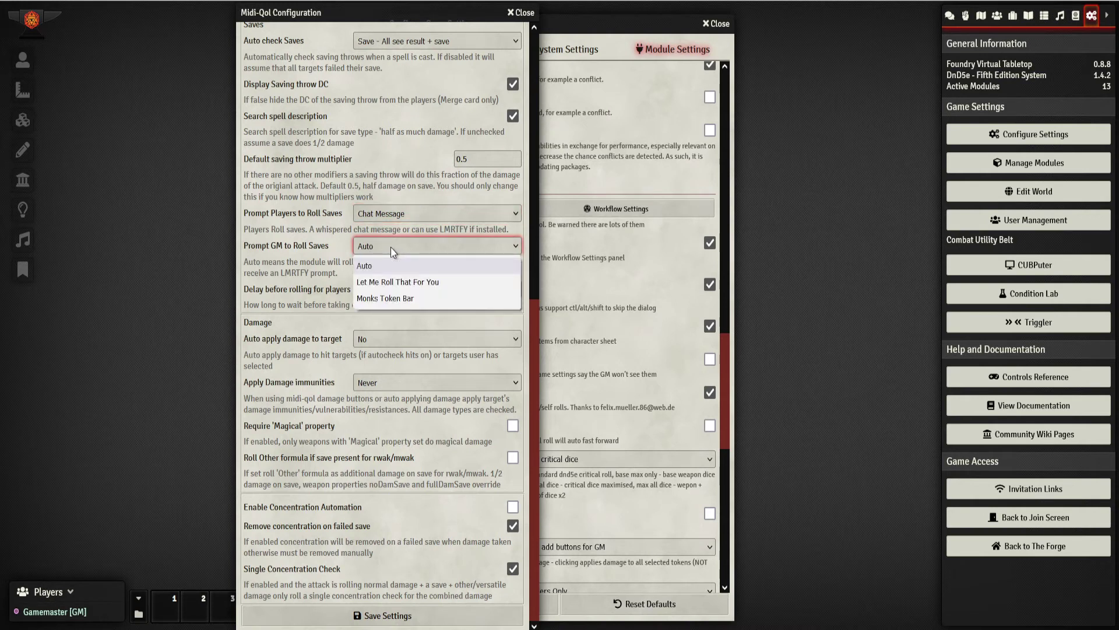
{"action": "left_click", "coordinate": [398, 282]}
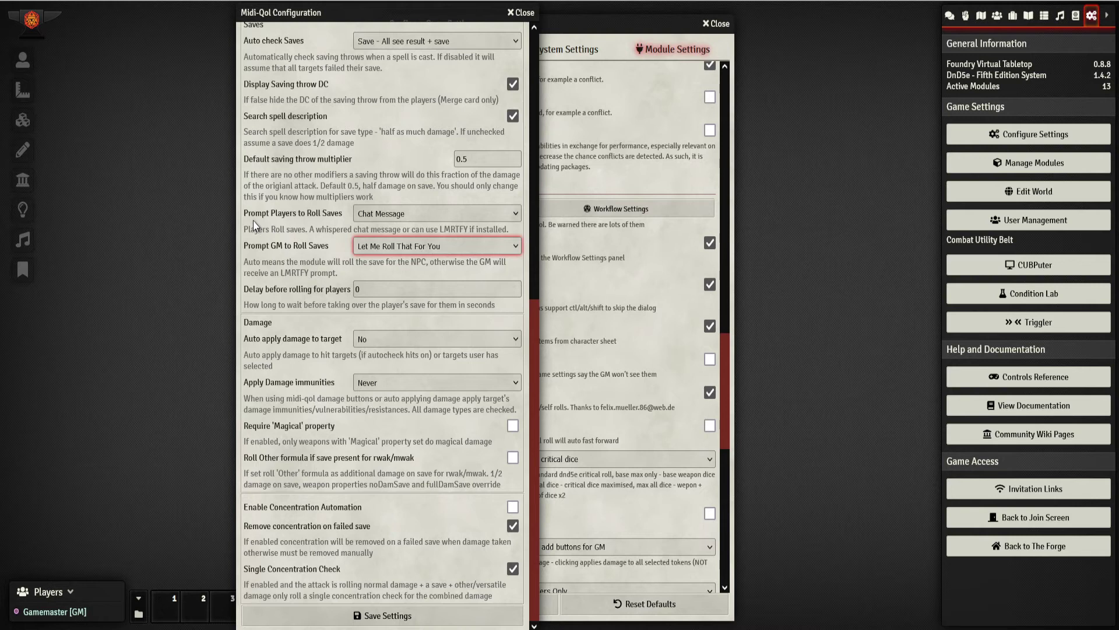
{"action": "key", "text": "Tab"}
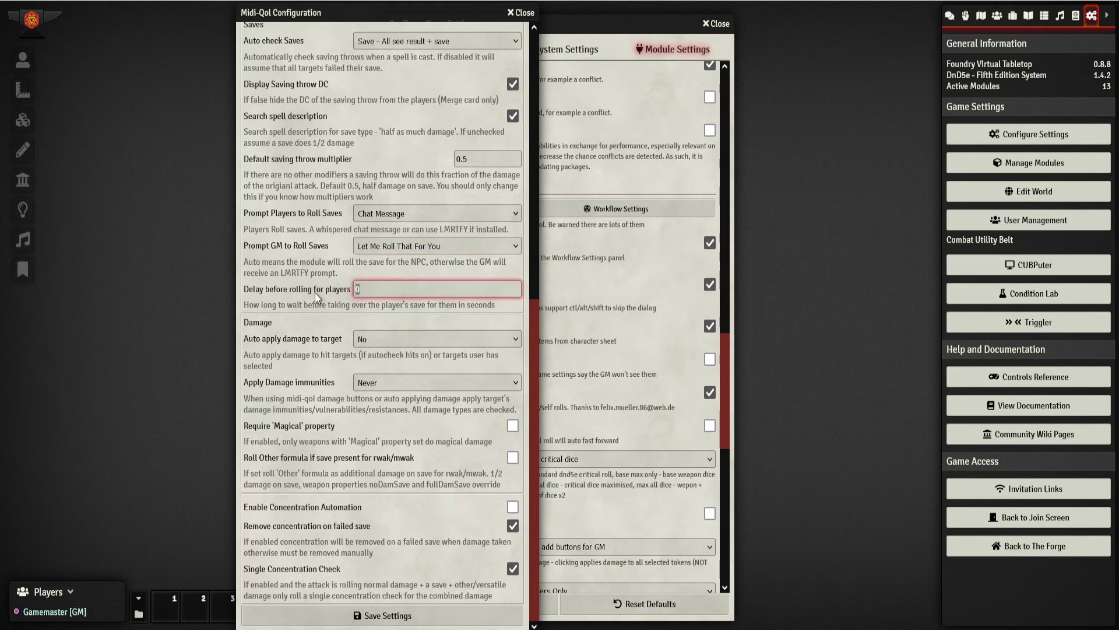
{"action": "type", "text": "30"}
{"action": "left_click", "coordinate": [315, 293]}
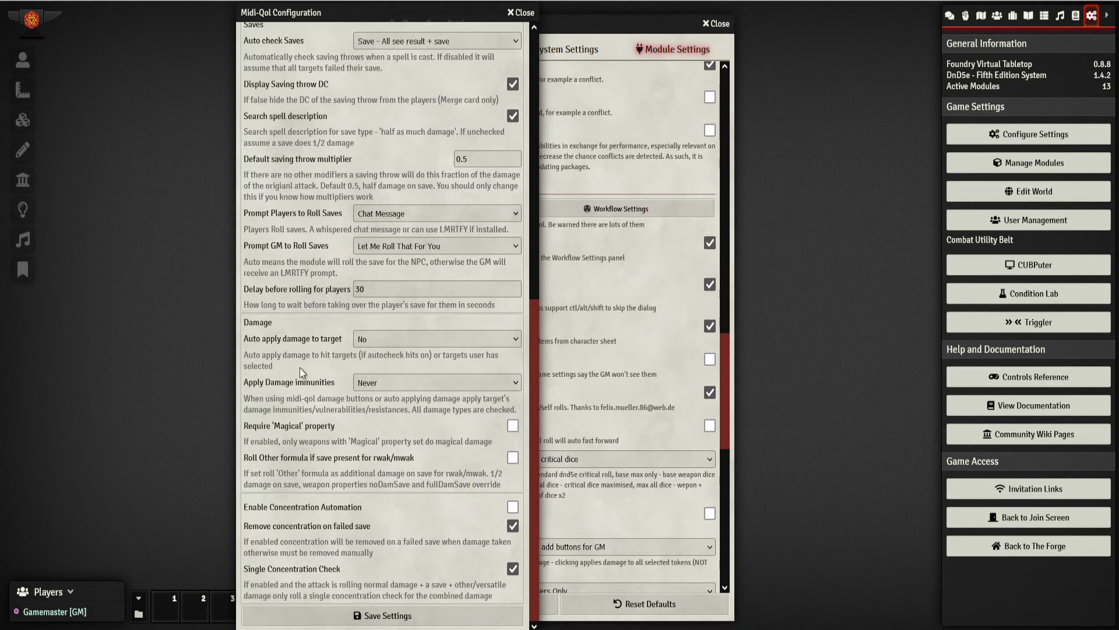
In the Damage options, set Auto apply damage to target to Yes + damage card and Apply Damage immunities to apply immunities + physical
{"action": "left_click", "coordinate": [413, 339]}
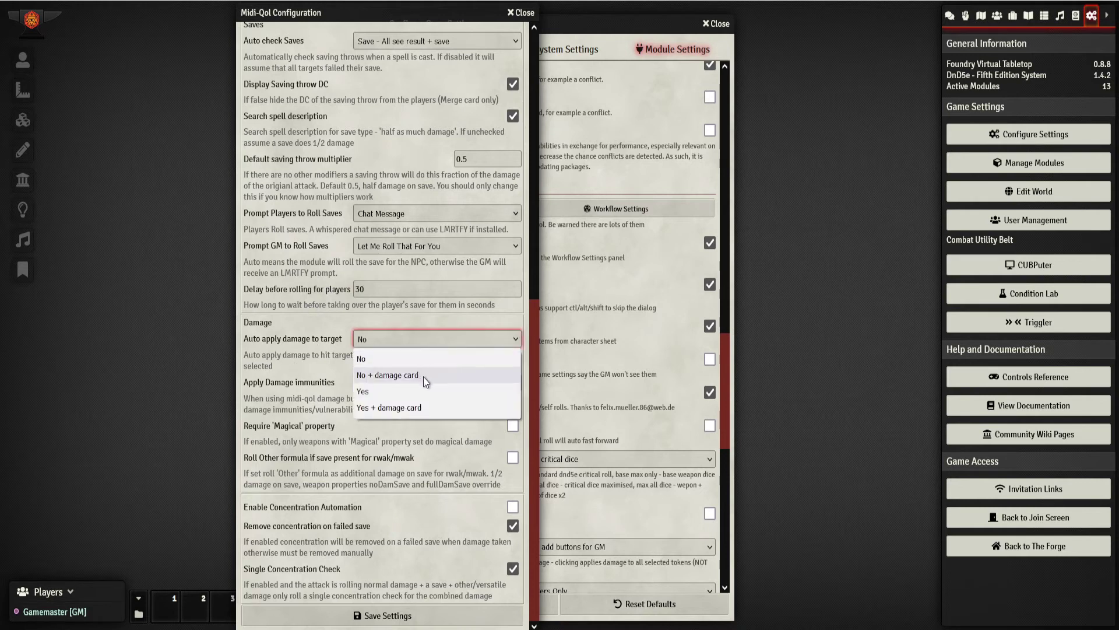
{"action": "left_click", "coordinate": [419, 410]}
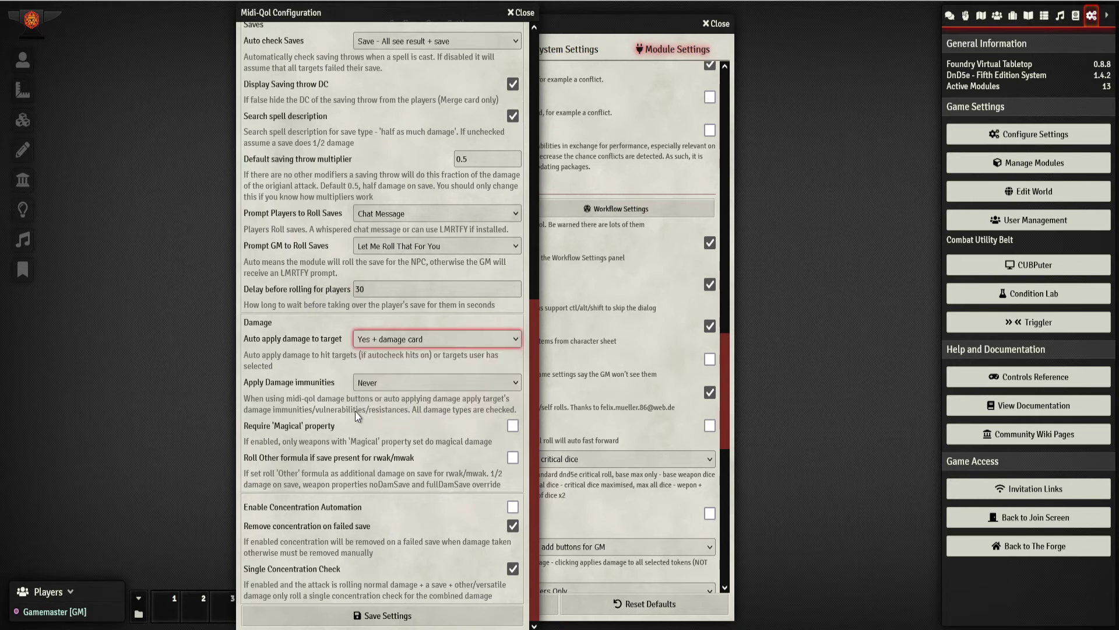
{"action": "left_click", "coordinate": [377, 387]}
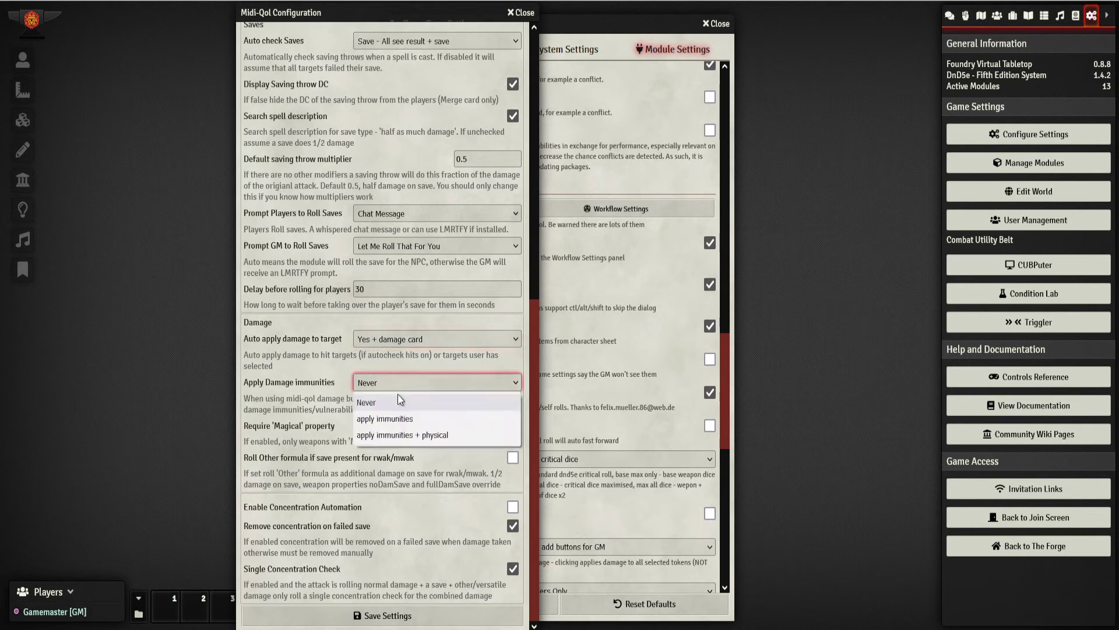
{"action": "left_click", "coordinate": [427, 437]}
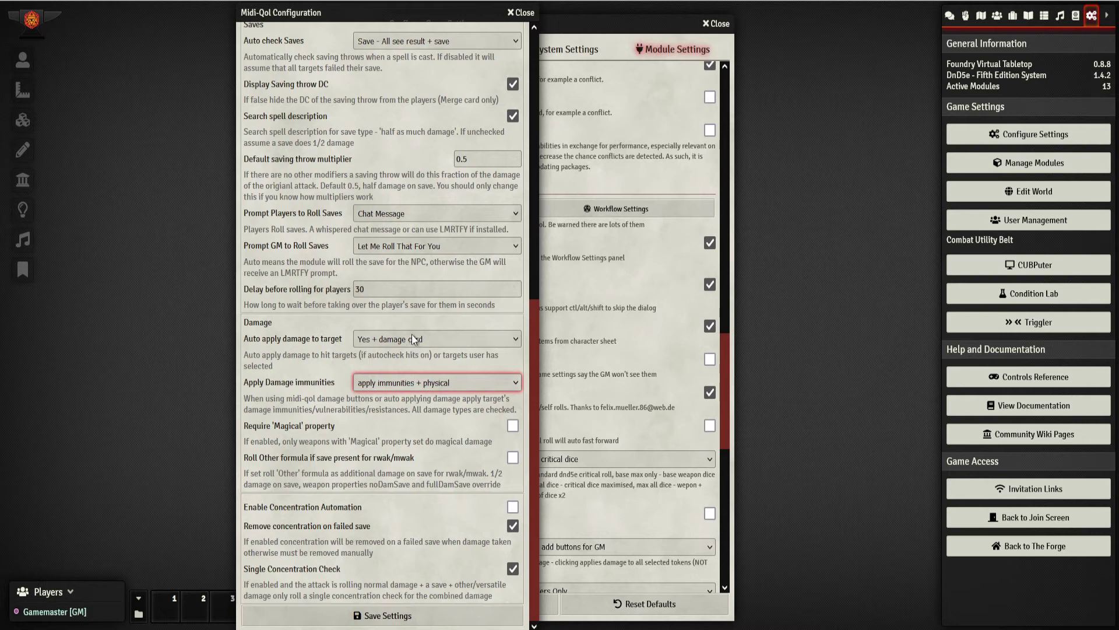
Change Auto apply damage to target to No + damage card and enable Require 'Magical' property and Roll Other formula if save present for rwak/mwak
{"action": "left_click", "coordinate": [384, 340]}
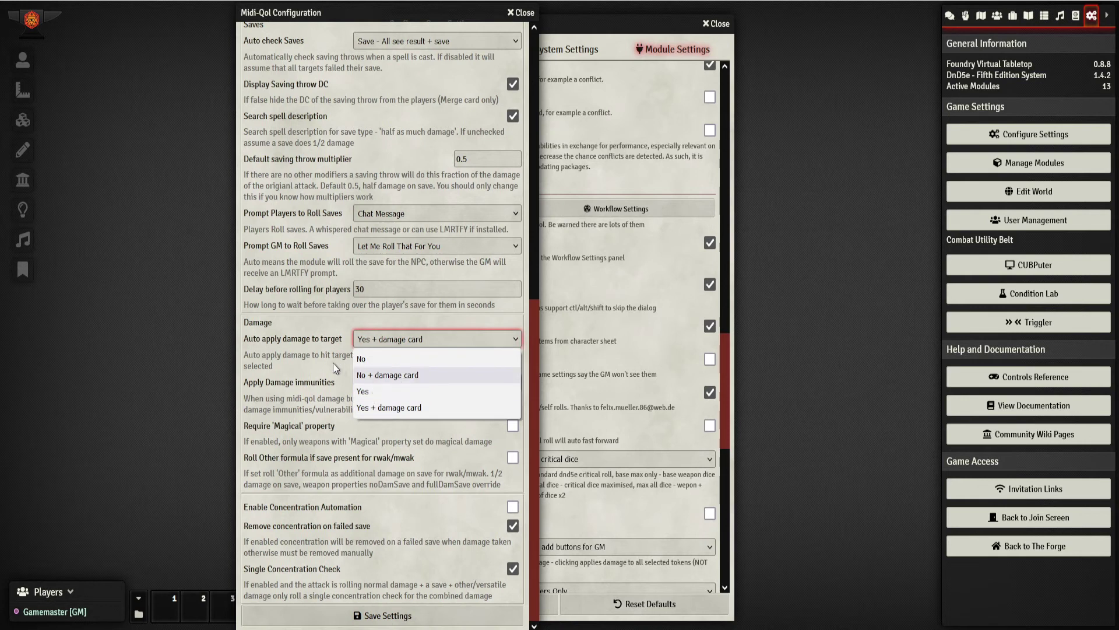
{"action": "left_click", "coordinate": [317, 359]}
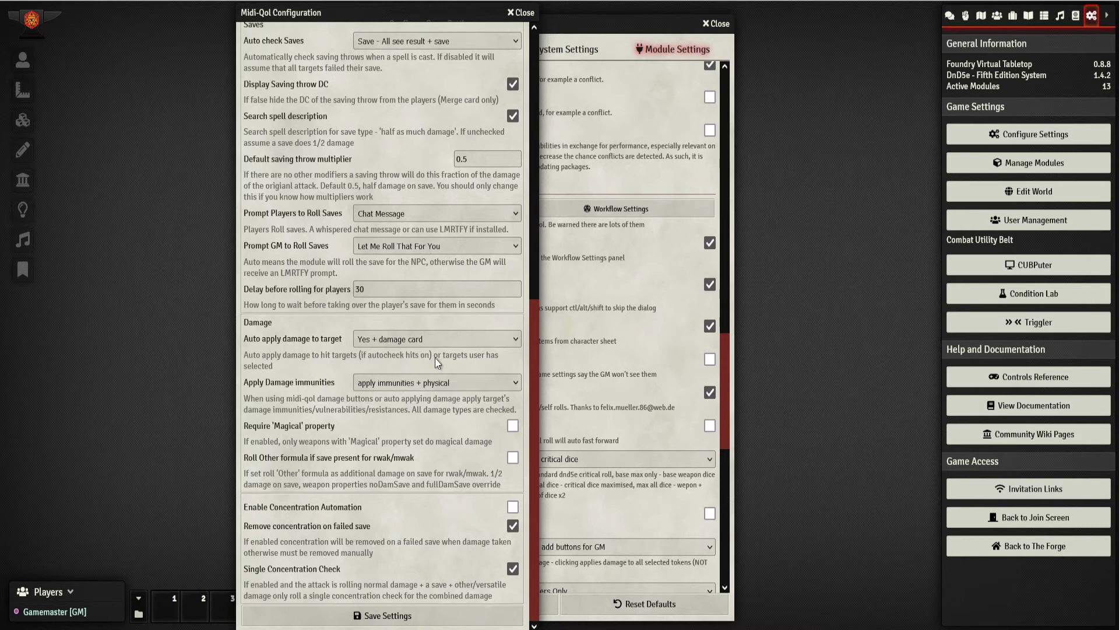
{"action": "left_click", "coordinate": [412, 338]}
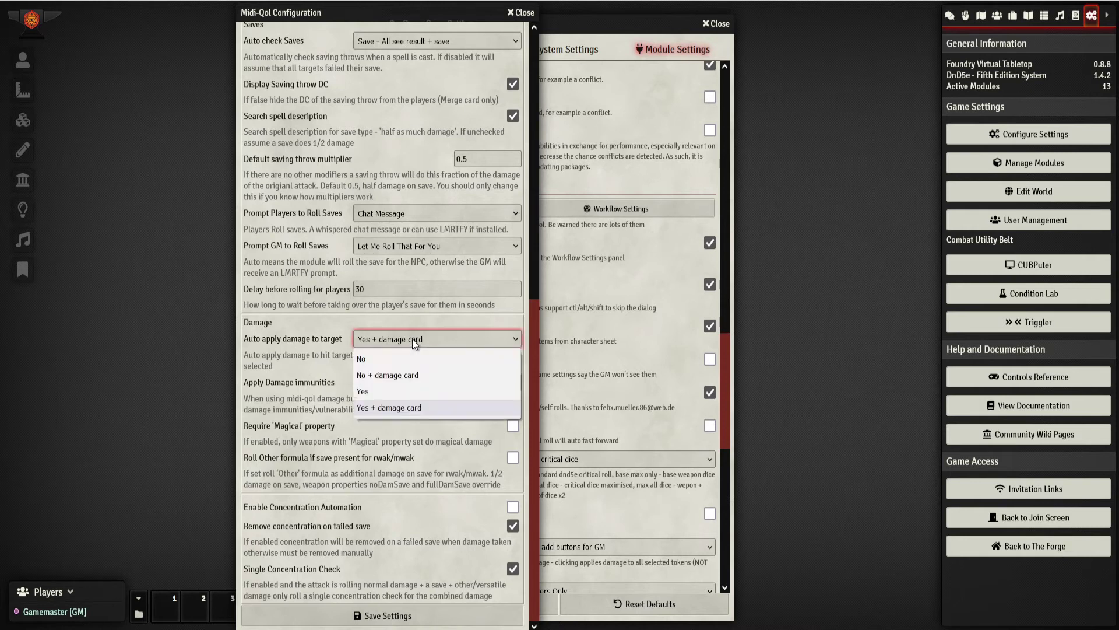
{"action": "left_click", "coordinate": [412, 375]}
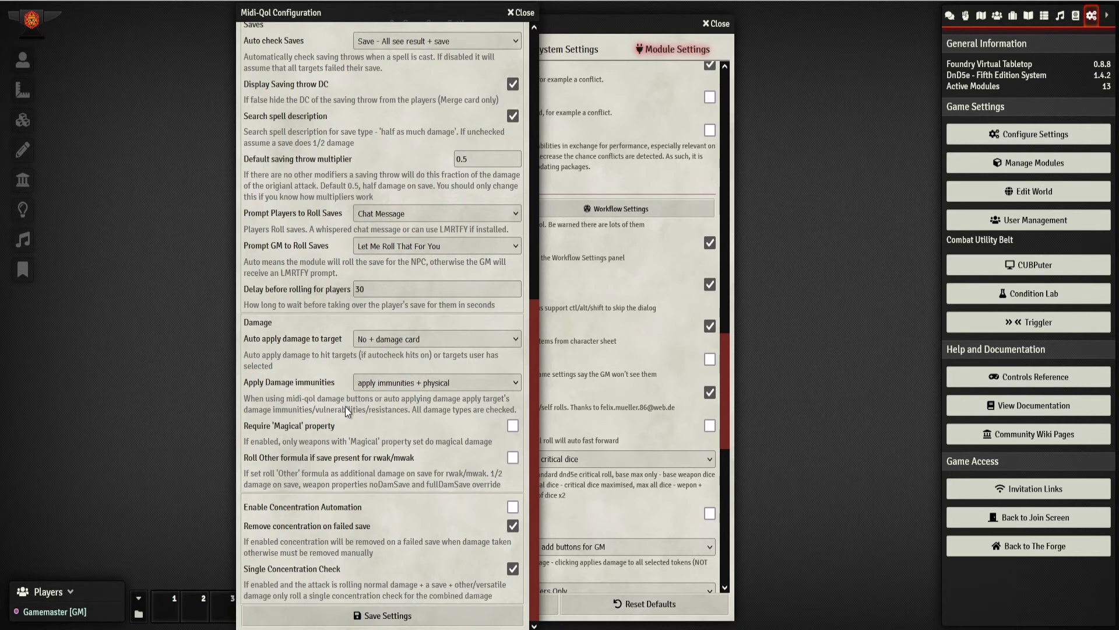
{"action": "left_click", "coordinate": [513, 426]}
{"action": "left_click", "coordinate": [512, 457]}
In the Misc options, set Show Item details in chat card to Card + Details: NPC + PC
{"action": "scroll", "coordinate": [334, 477], "scroll_direction": "up", "scroll_amount": 8}
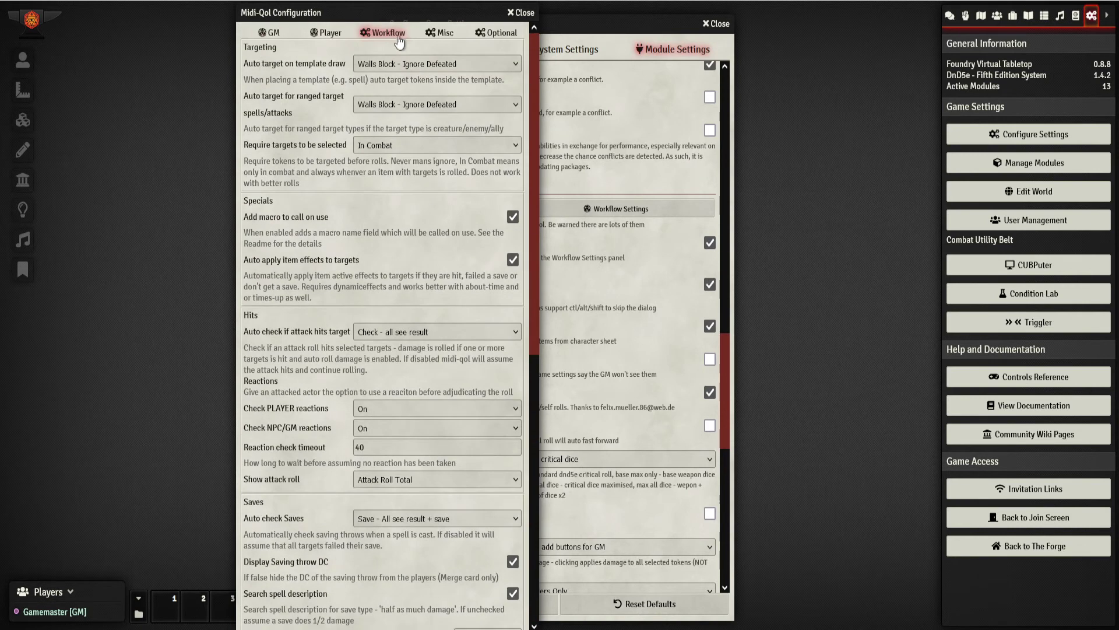
{"action": "left_click", "coordinate": [445, 37]}
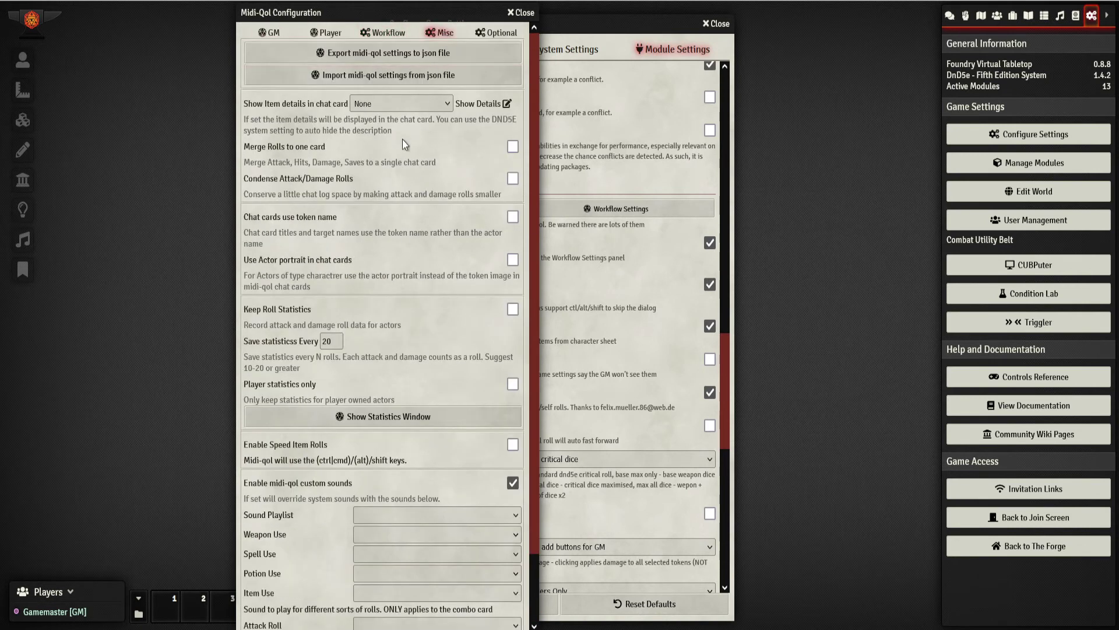
{"action": "left_click", "coordinate": [421, 107]}
{"action": "left_click", "coordinate": [421, 106]}
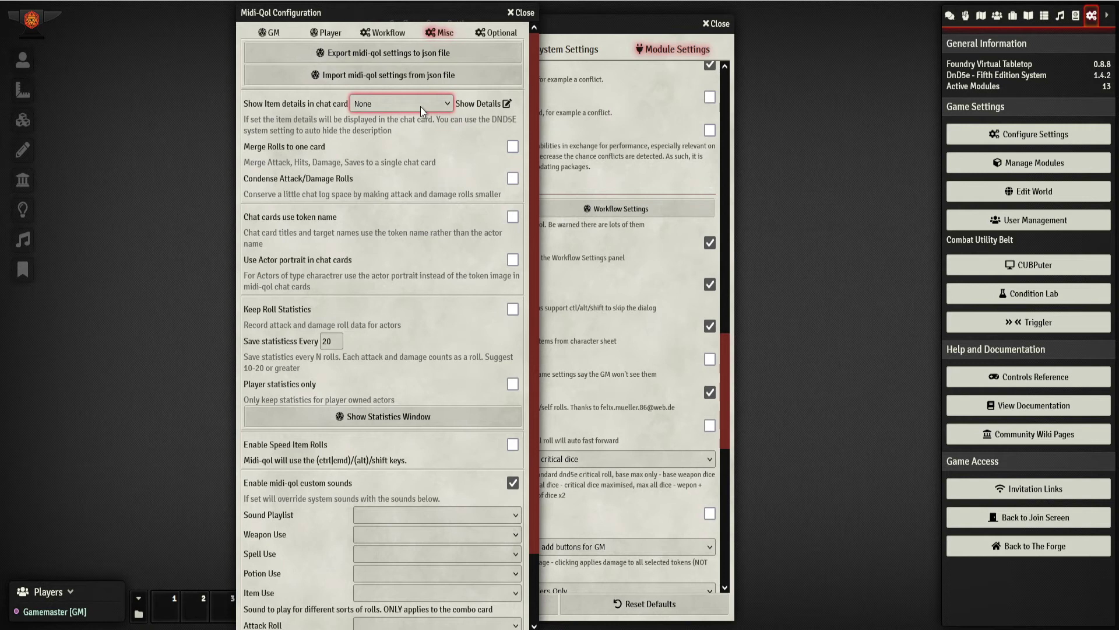
{"action": "left_click", "coordinate": [421, 106]}
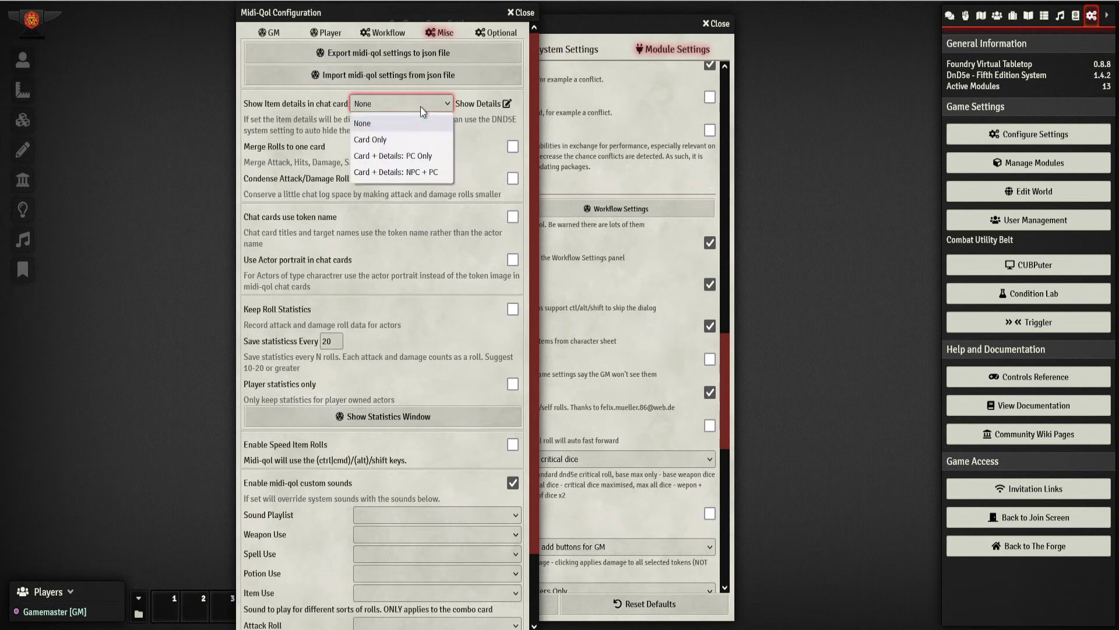
{"action": "left_click", "coordinate": [422, 174]}
Enable Merge Rolls to one card and Chat cards use token name in the Misc options
{"action": "left_click", "coordinate": [512, 147]}
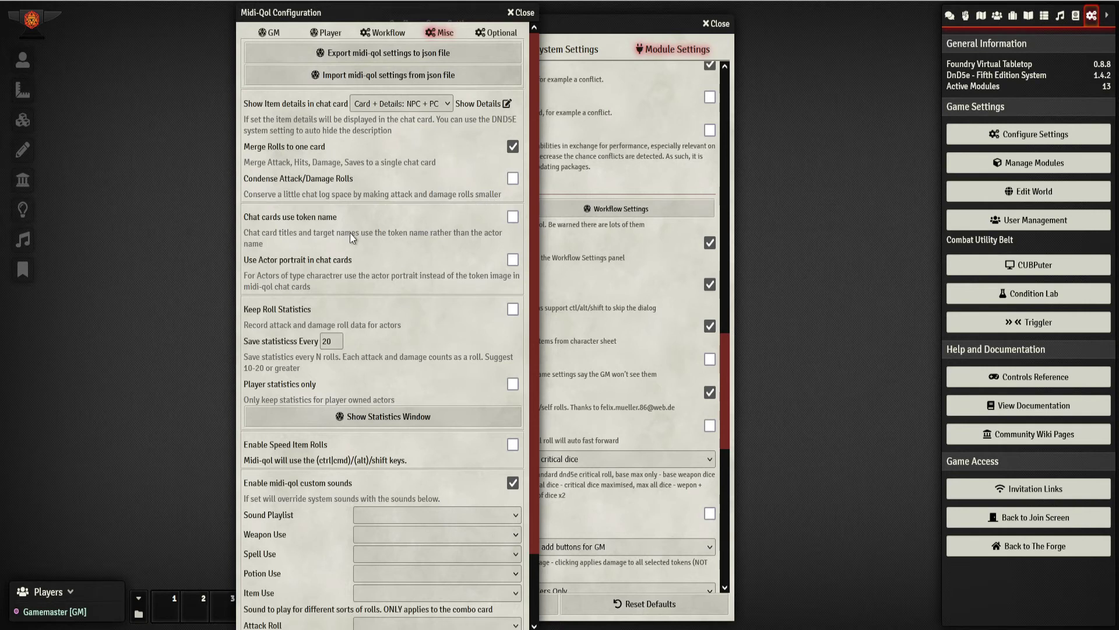
{"action": "left_click", "coordinate": [512, 217]}
{"action": "scroll", "coordinate": [414, 325], "scroll_direction": "down", "scroll_amount": 2}
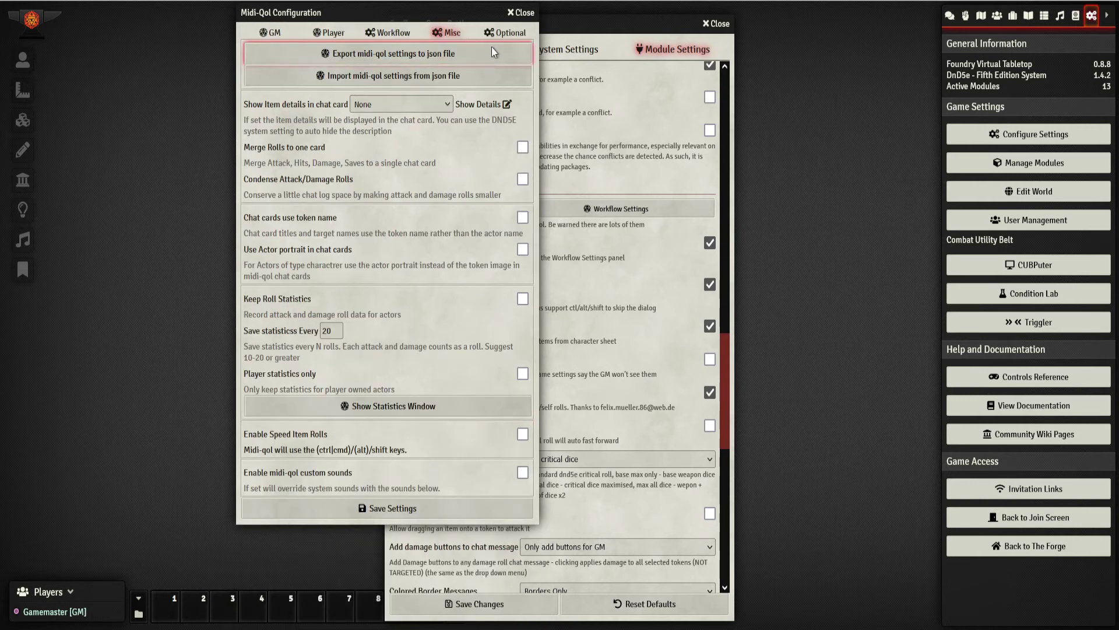
Enable the experimental Optional Game Rules and check the choices for Walls block ranged attacks, keeping Center Check
{"action": "left_click", "coordinate": [503, 33]}
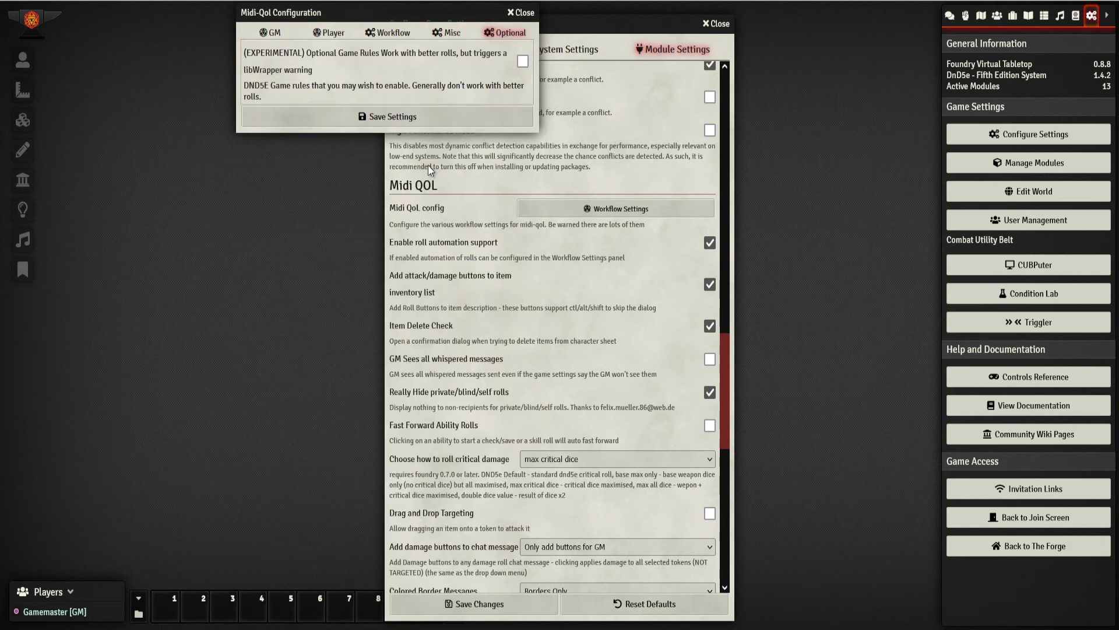
{"action": "left_click", "coordinate": [522, 61]}
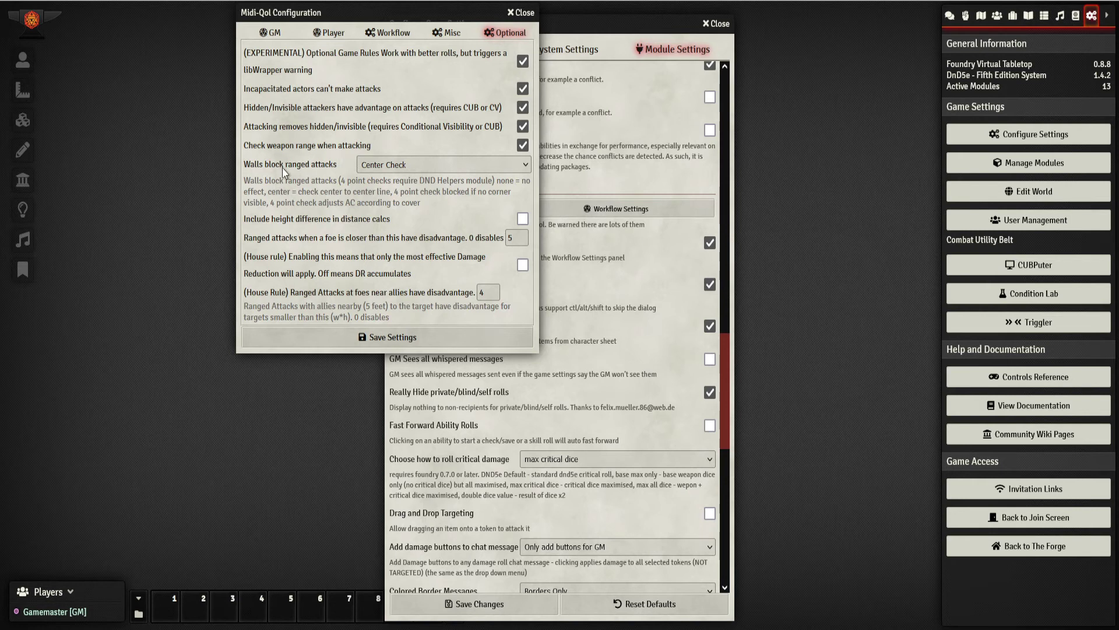
{"action": "left_click", "coordinate": [392, 163]}
{"action": "left_click", "coordinate": [395, 162]}
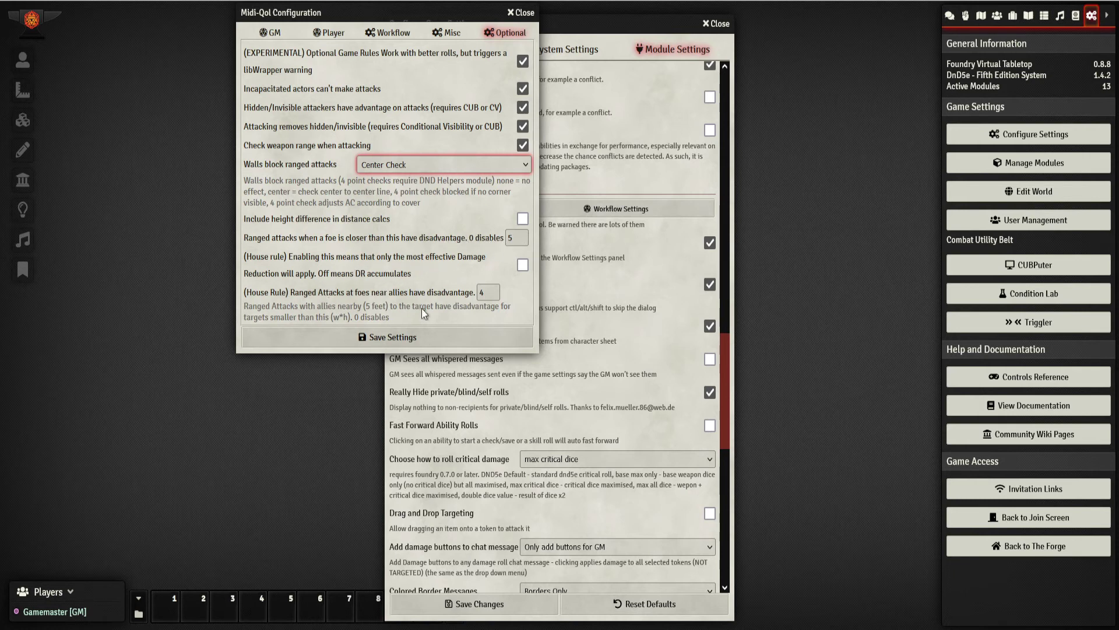
Set the house rule for disadvantage on ranged attacks at foes near allies to 0 and save the Midi QOL settings
{"action": "left_click", "coordinate": [491, 293]}
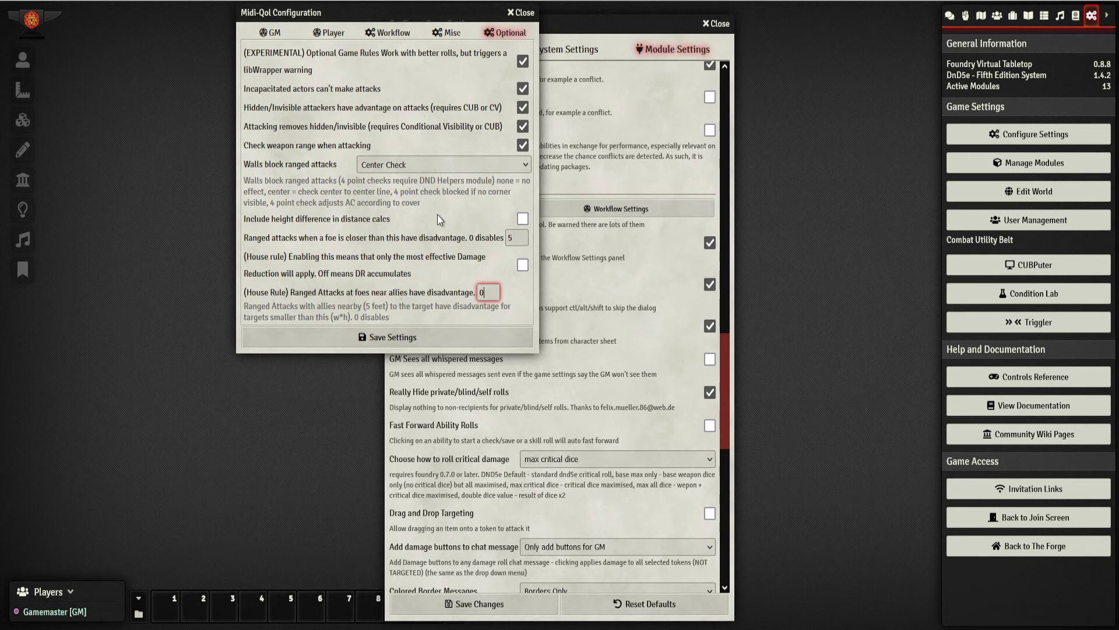
{"action": "left_click", "coordinate": [405, 338]}
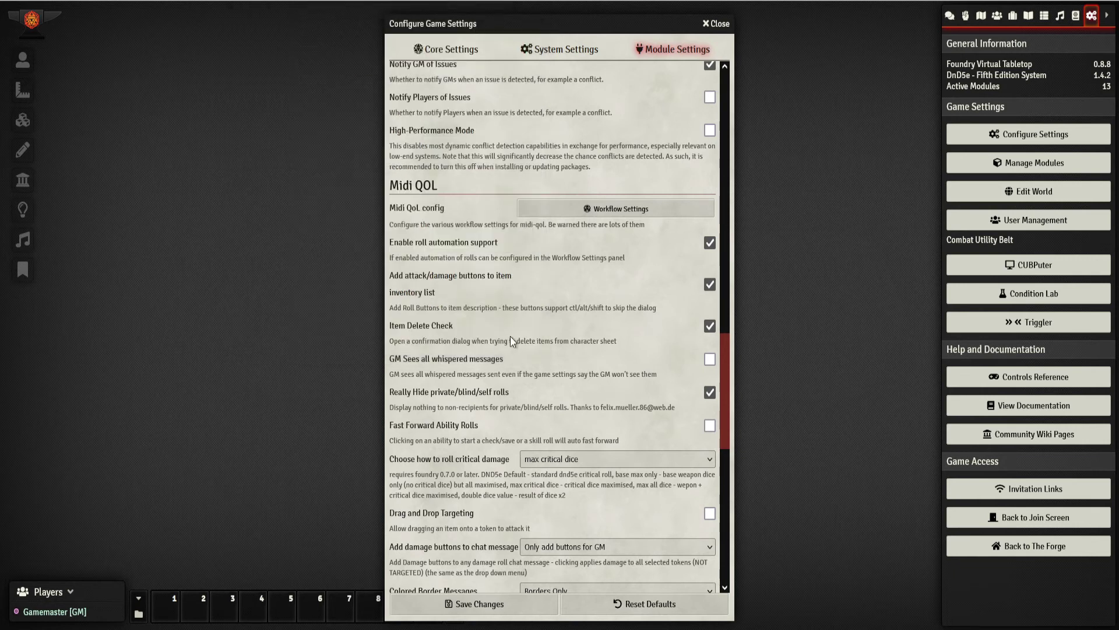
{"action": "scroll", "coordinate": [508, 334], "scroll_direction": "down", "scroll_amount": 8}
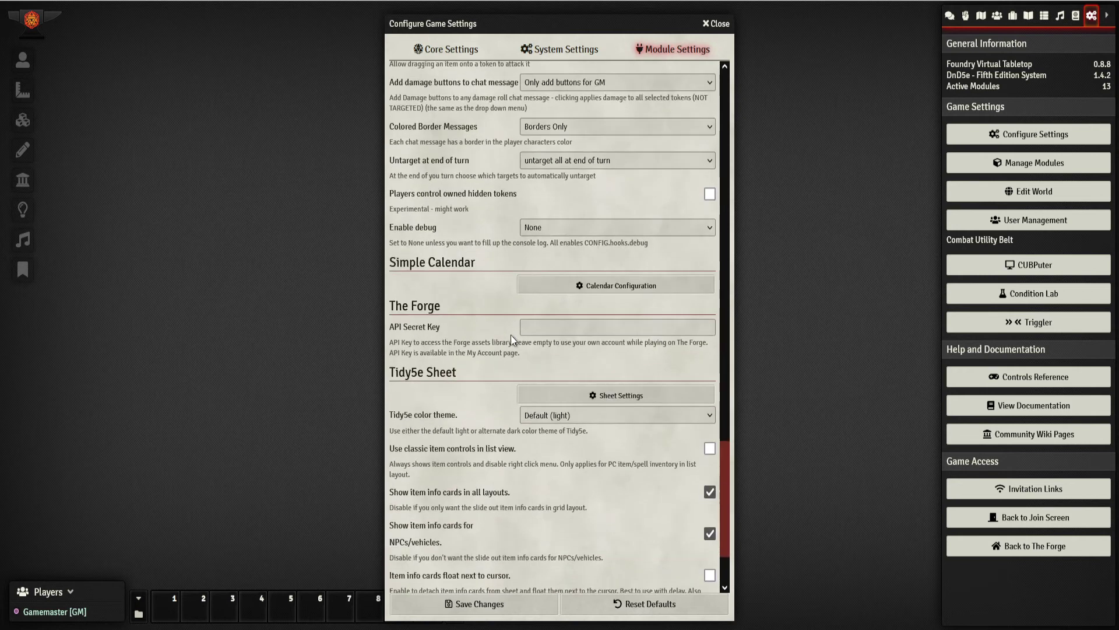
{"action": "left_click", "coordinate": [638, 293]}
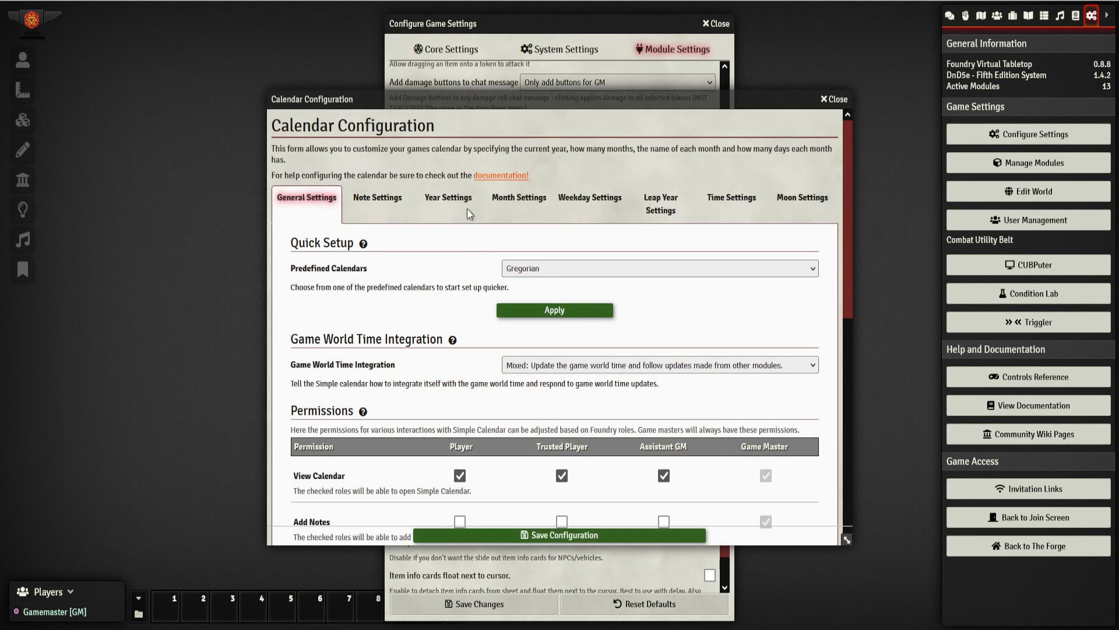
{"action": "left_click_drag", "start_coordinate": [454, 103], "coordinate": [367, 16]}
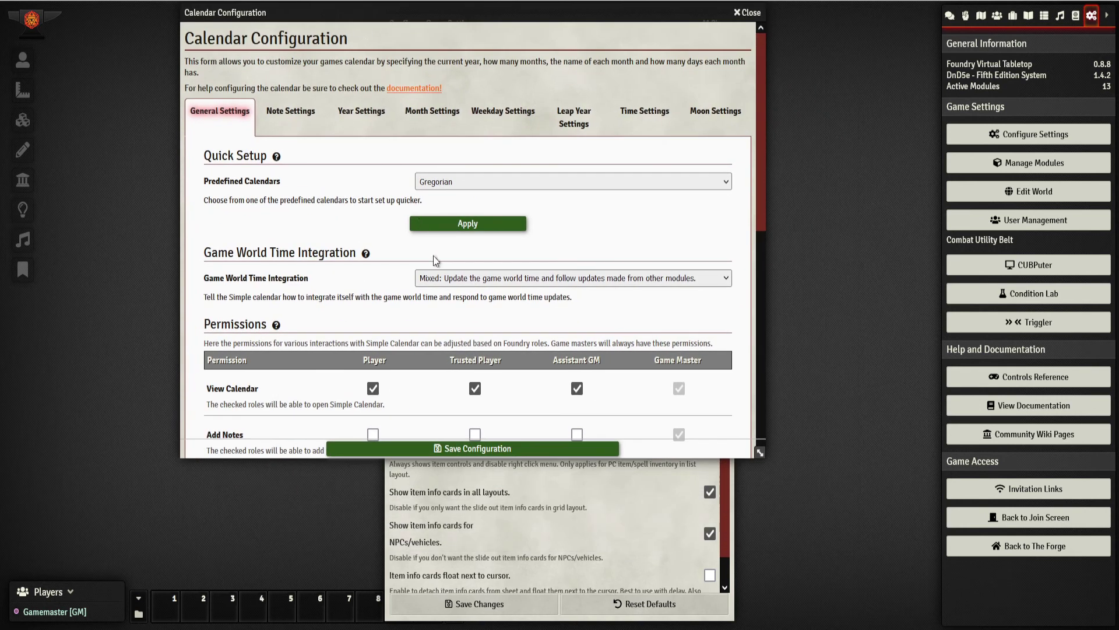
{"action": "left_click", "coordinate": [434, 184]}
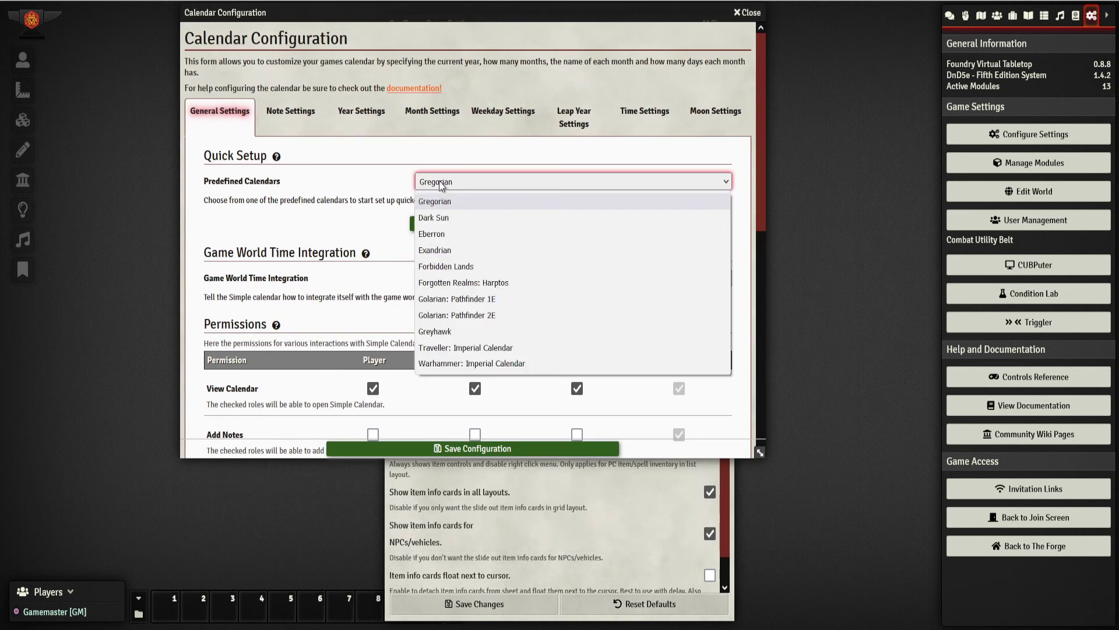
{"action": "left_click", "coordinate": [474, 254]}
{"action": "left_click", "coordinate": [458, 226]}
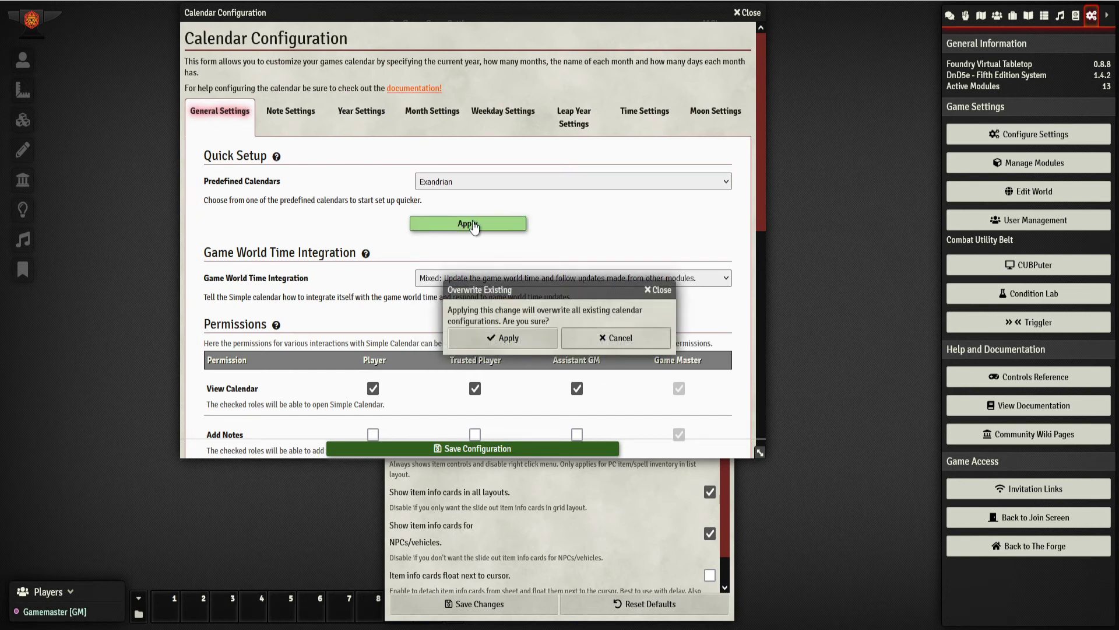
{"action": "left_click", "coordinate": [457, 347]}
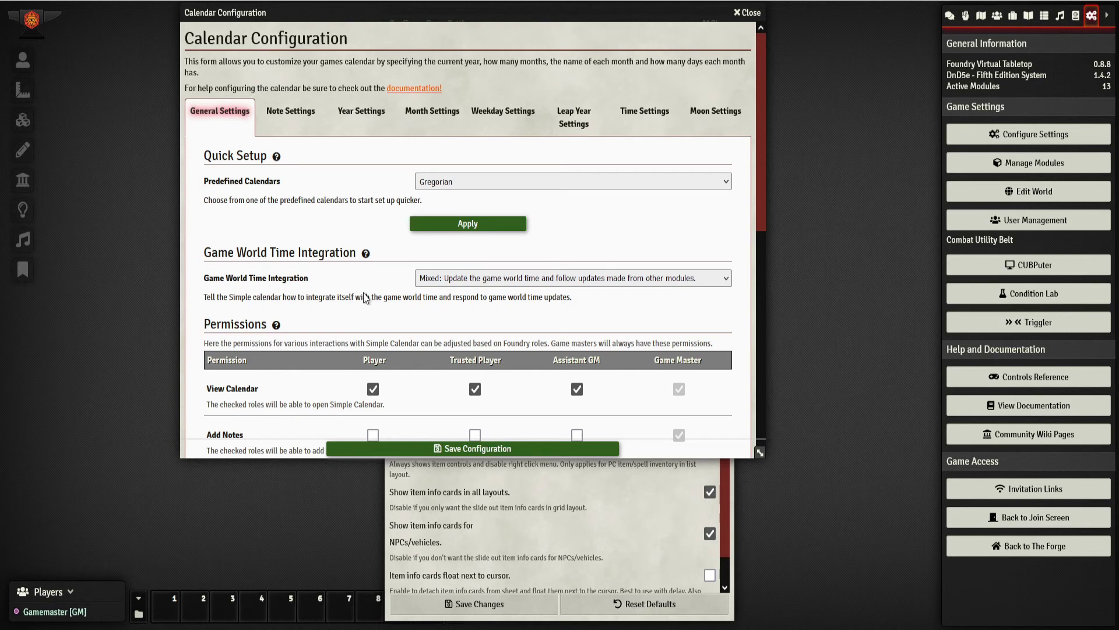
Review the applied calendar's year, weekday, month, time, leap year and moon settings, and leave the calendar configuration
{"action": "left_click", "coordinate": [362, 112]}
{"action": "left_click", "coordinate": [503, 112]}
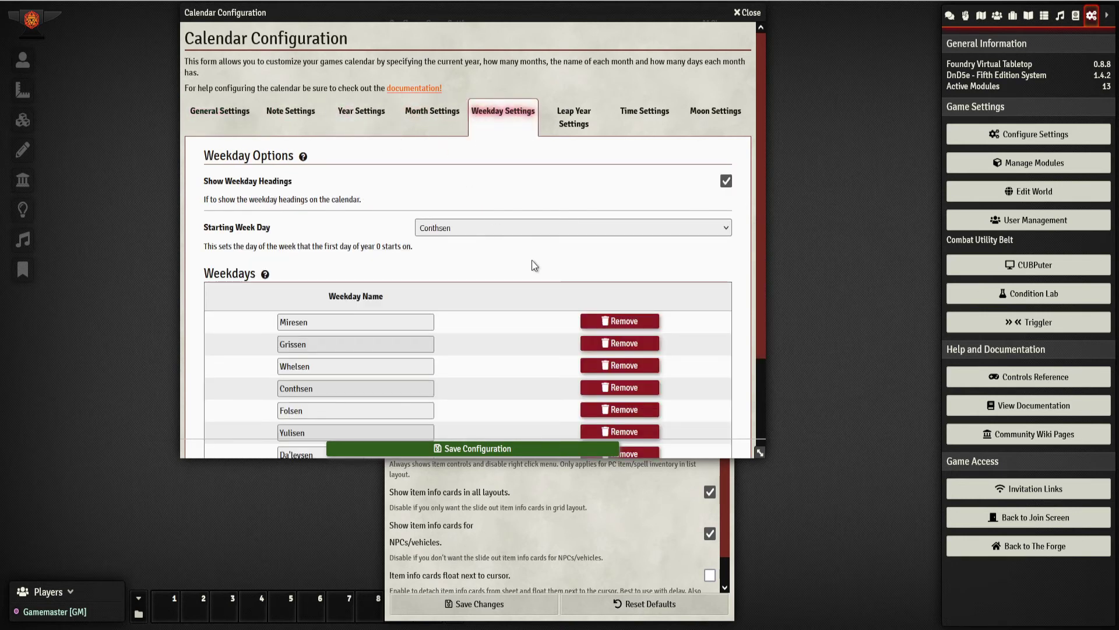
{"action": "scroll", "coordinate": [513, 260], "scroll_direction": "down", "scroll_amount": 2}
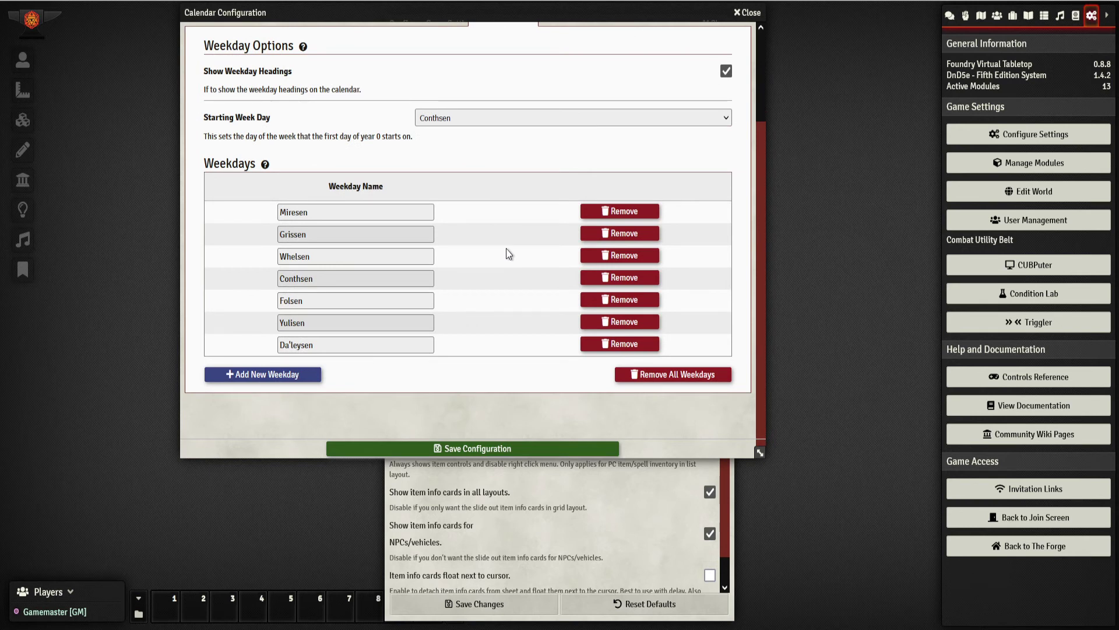
{"action": "scroll", "coordinate": [474, 199], "scroll_direction": "up", "scroll_amount": 3}
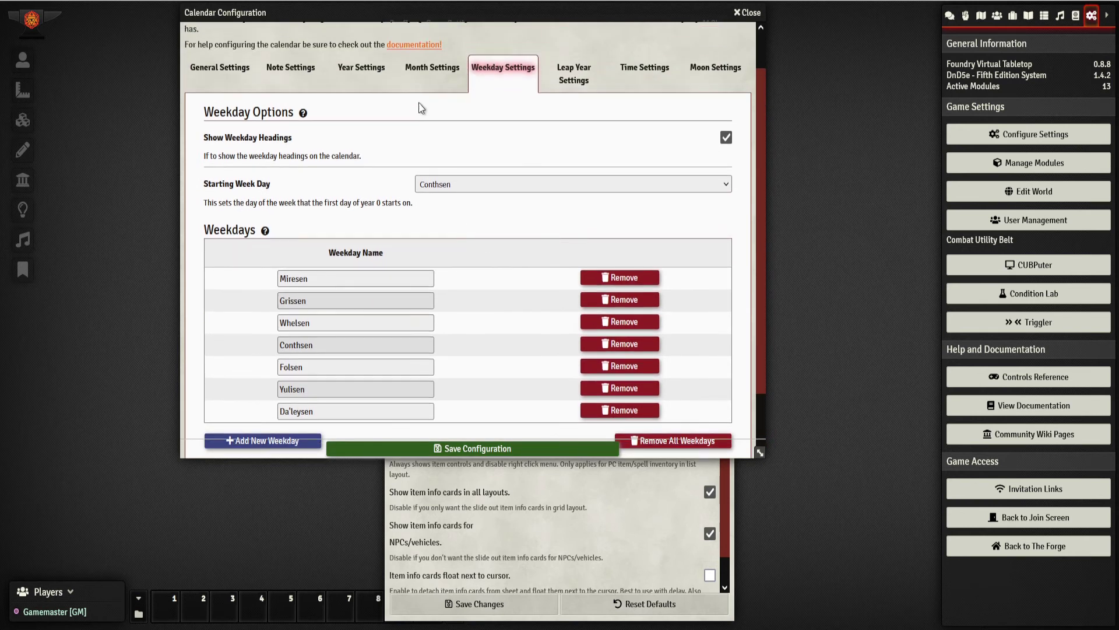
{"action": "left_click", "coordinate": [438, 79]}
{"action": "scroll", "coordinate": [447, 210], "scroll_direction": "down", "scroll_amount": 1}
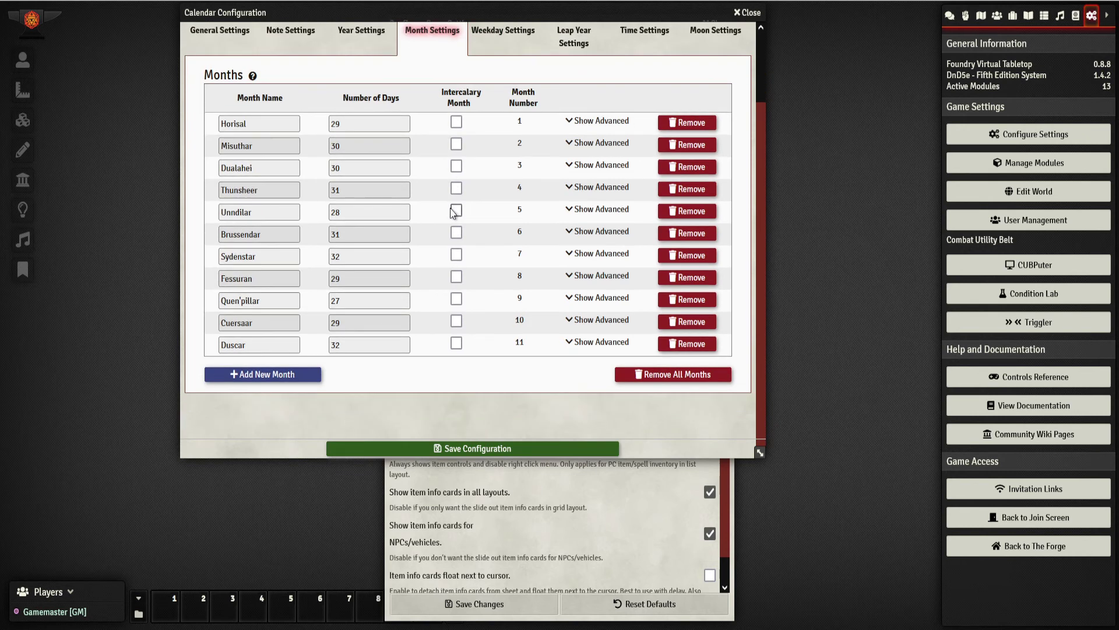
{"action": "scroll", "coordinate": [445, 216], "scroll_direction": "up", "scroll_amount": 1}
{"action": "scroll", "coordinate": [425, 240], "scroll_direction": "down", "scroll_amount": 2}
{"action": "left_click", "coordinate": [497, 52]}
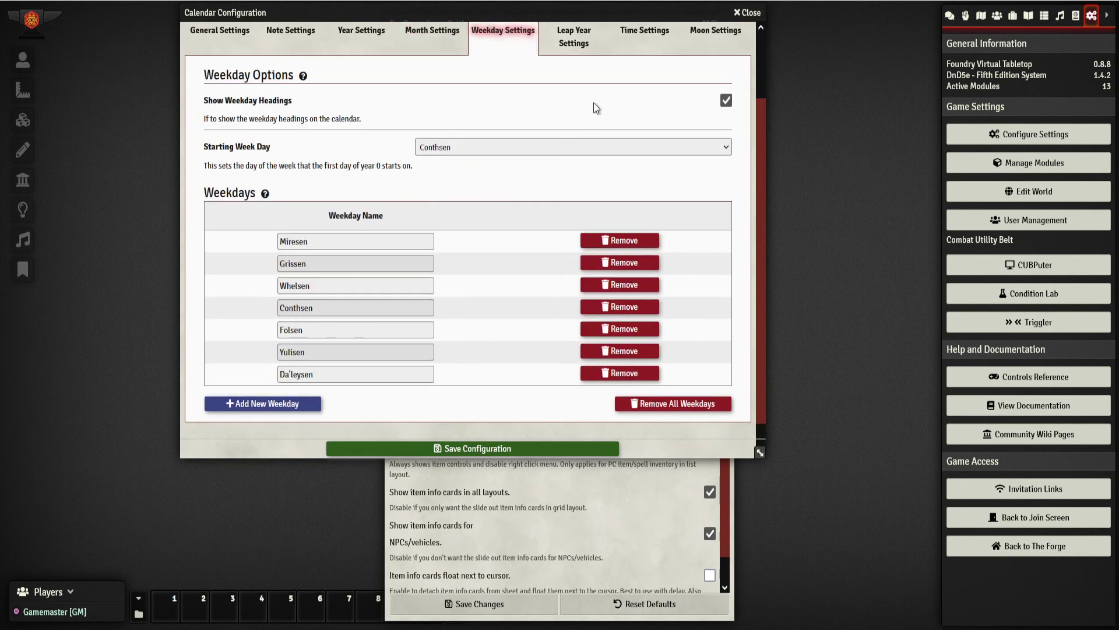
{"action": "left_click", "coordinate": [644, 36]}
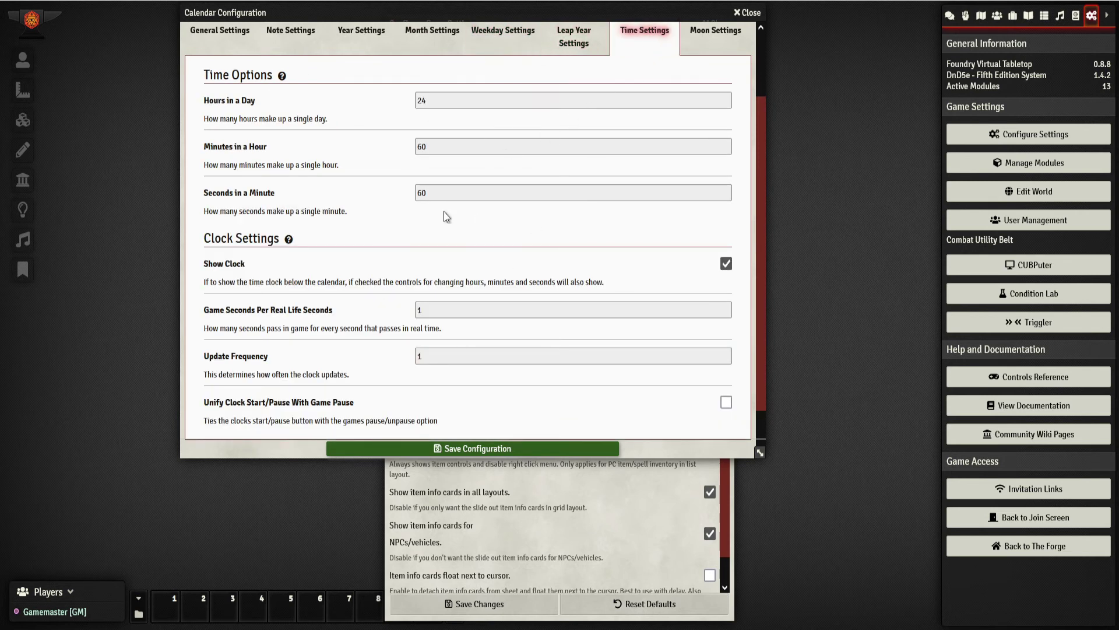
{"action": "left_click", "coordinate": [576, 37]}
{"action": "left_click", "coordinate": [716, 85]}
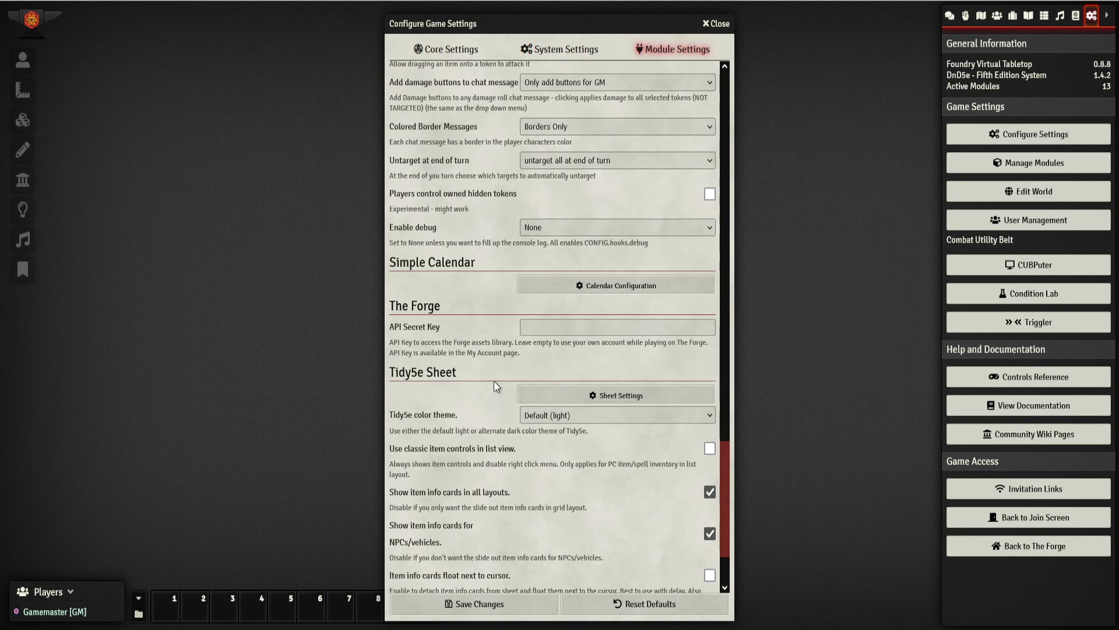
Open the Tidy5e Sheet settings and enable Resting for NPCs in the NPC/Vehicle sheet options
{"action": "scroll", "coordinate": [496, 382], "scroll_direction": "down", "scroll_amount": 2}
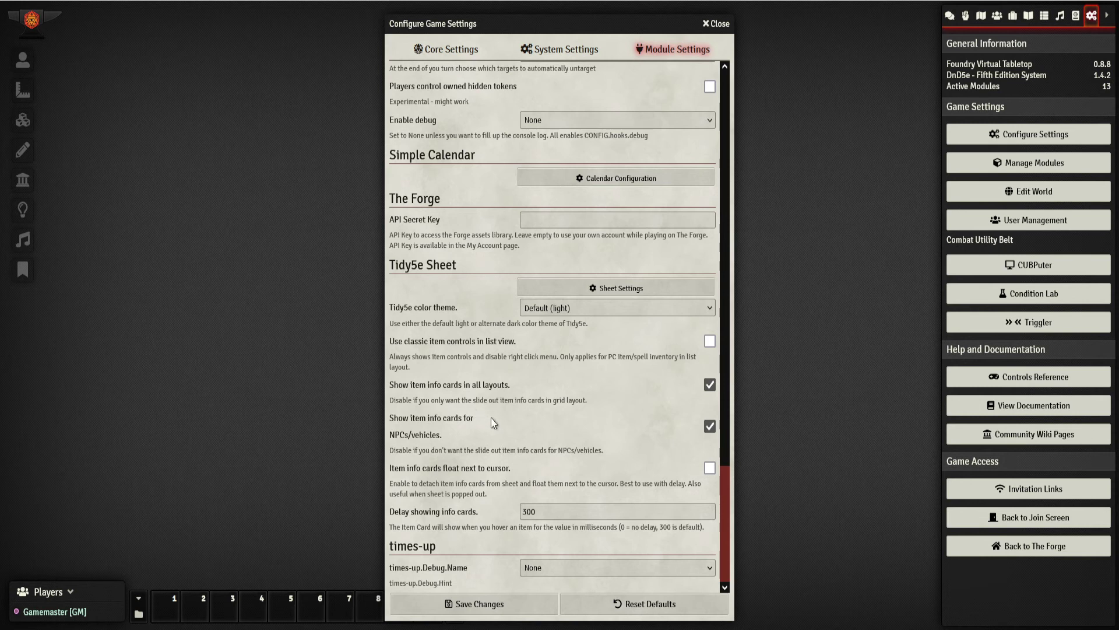
{"action": "left_click", "coordinate": [606, 288]}
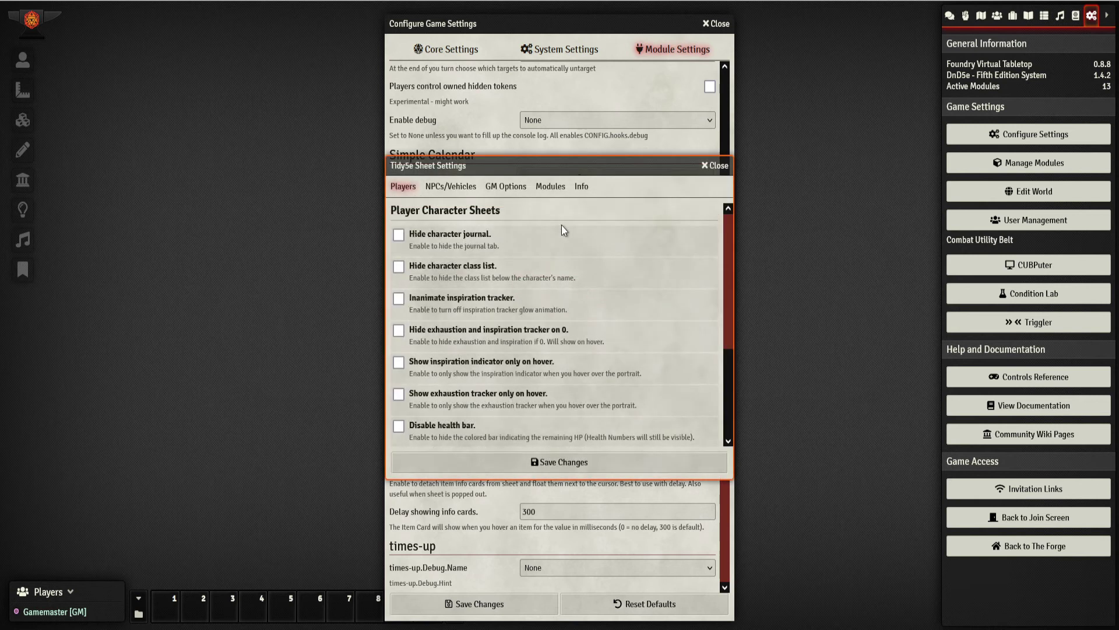
{"action": "left_click_drag", "start_coordinate": [530, 165], "coordinate": [418, 34]}
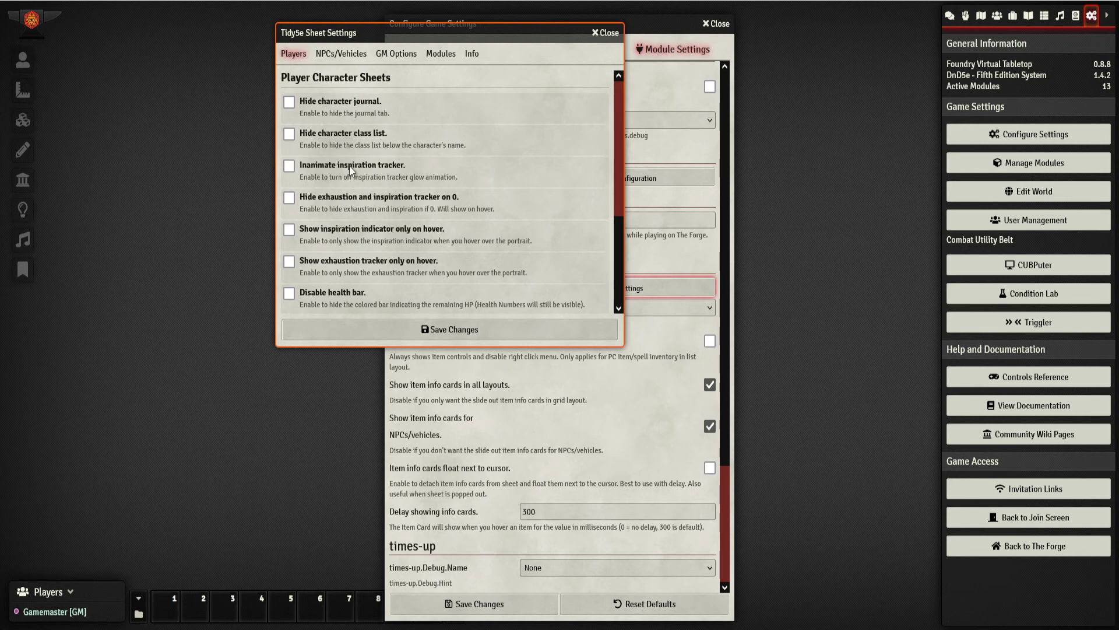
{"action": "left_click", "coordinate": [342, 55]}
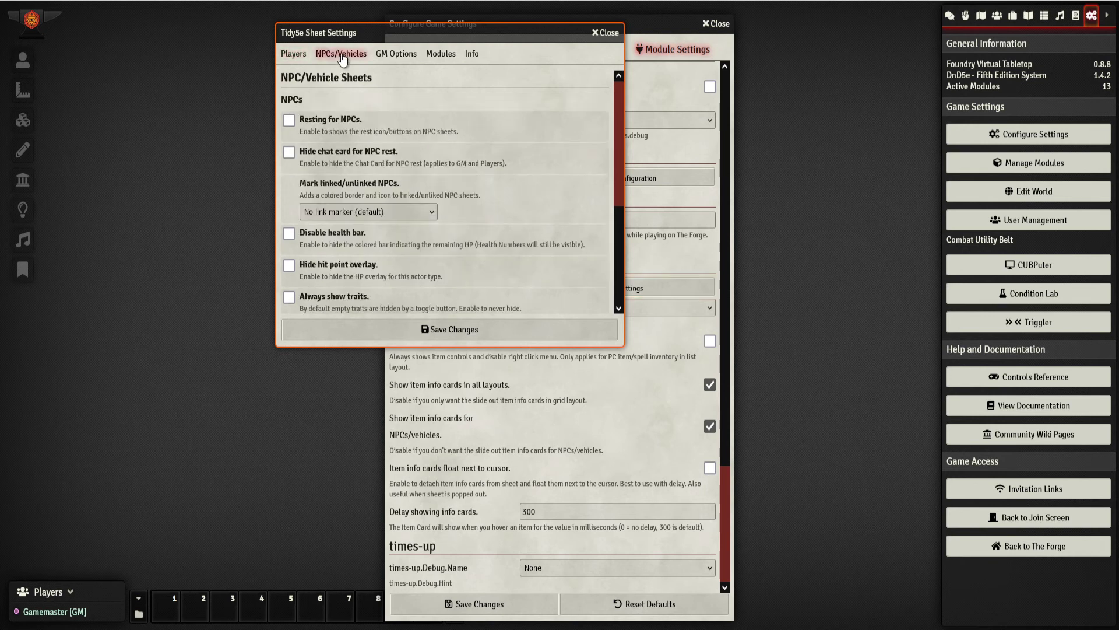
{"action": "left_click", "coordinate": [347, 121]}
Enable Always show traits and Always show skills for NPC sheets
{"action": "scroll", "coordinate": [466, 145], "scroll_direction": "down", "scroll_amount": 2}
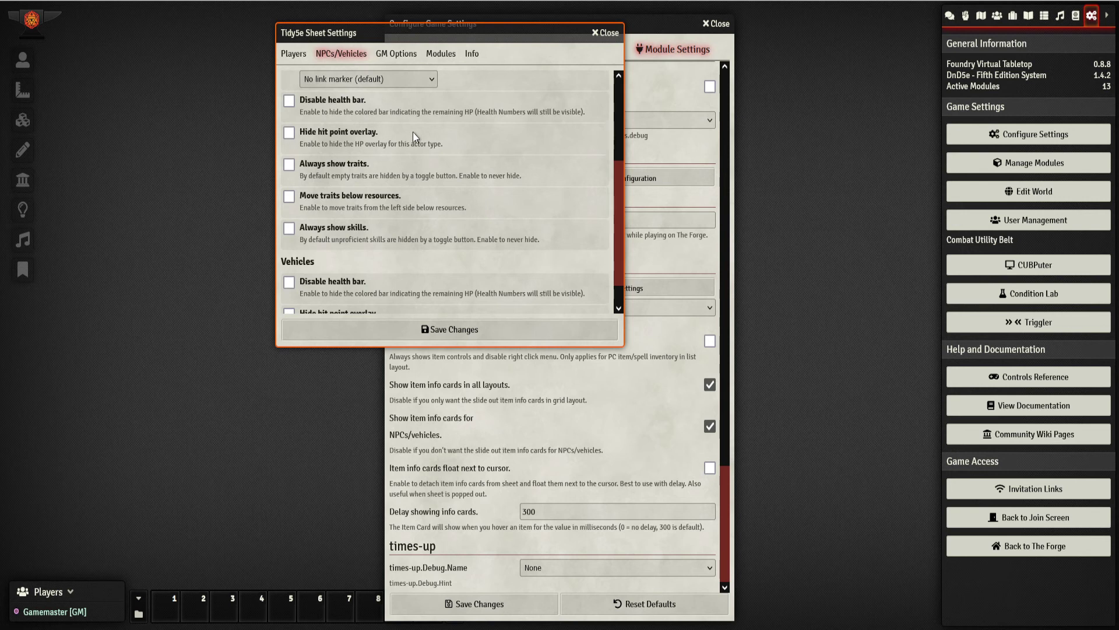
{"action": "left_click", "coordinate": [348, 165]}
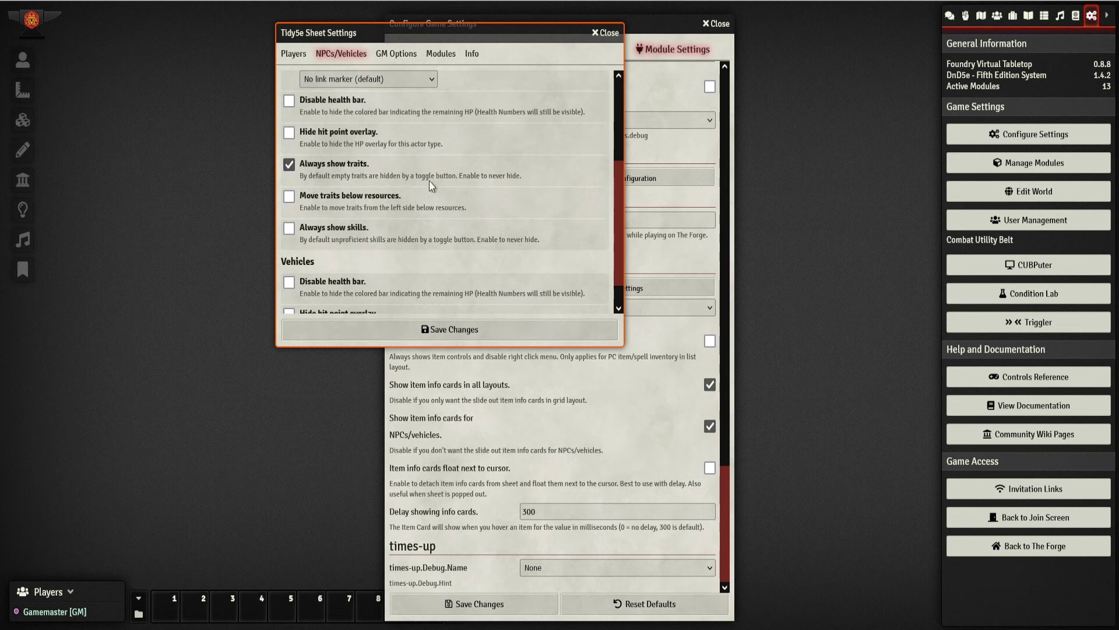
{"action": "scroll", "coordinate": [417, 212], "scroll_direction": "down", "scroll_amount": 1}
{"action": "left_click", "coordinate": [358, 200]}
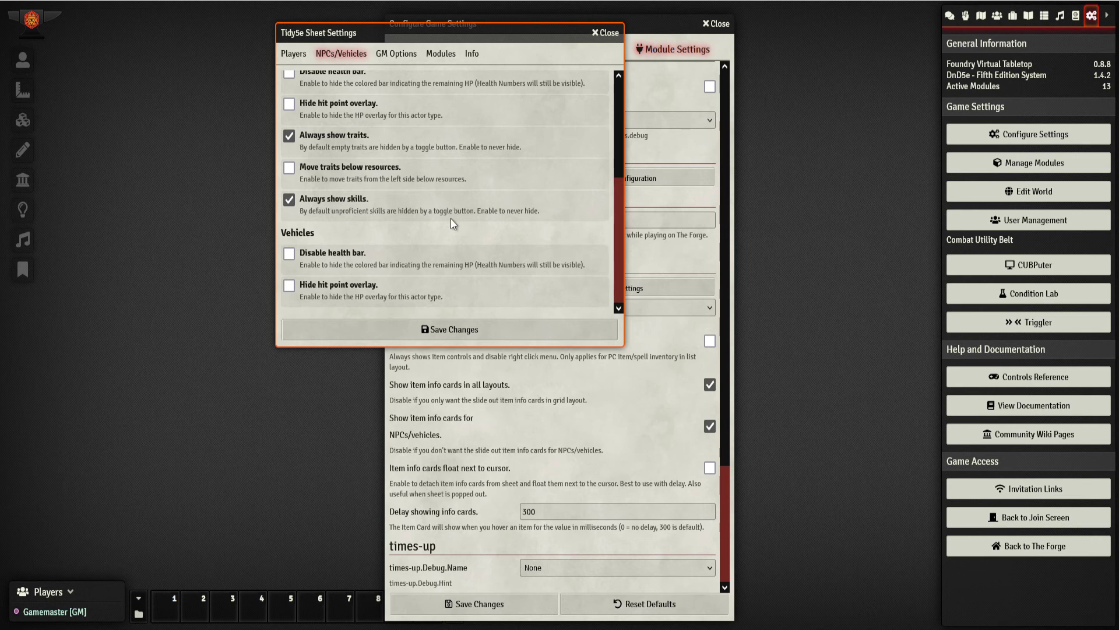
{"action": "scroll", "coordinate": [400, 265], "scroll_direction": "up", "scroll_amount": 5}
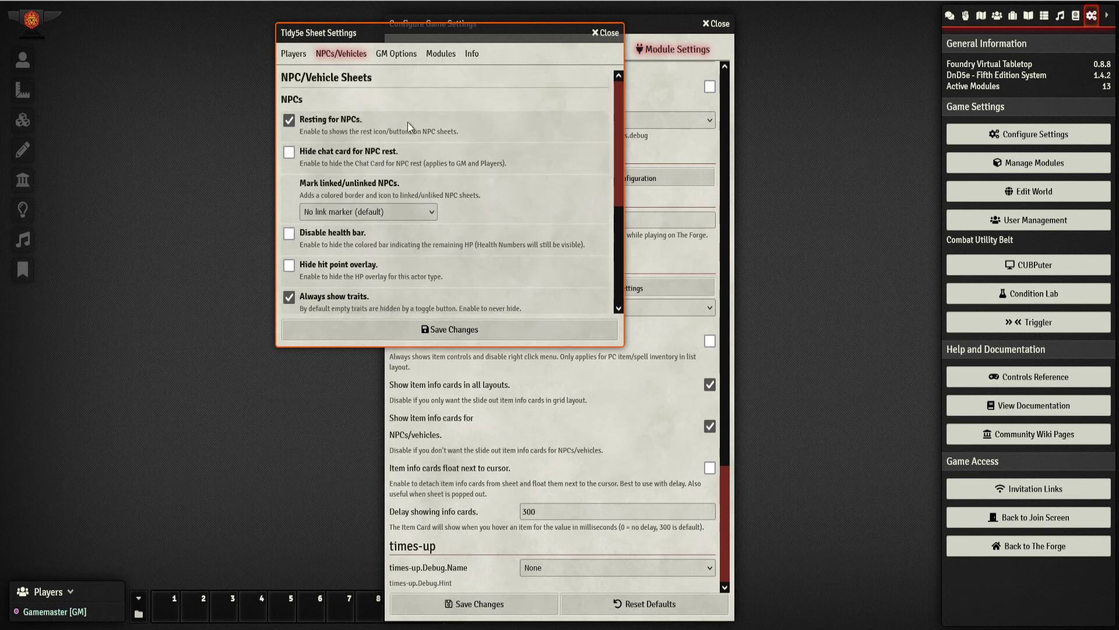
In the GM options, keep Round portrait style at All actors and enable GM can always edit PC sheets and Always show item quantity
{"action": "left_click", "coordinate": [406, 58]}
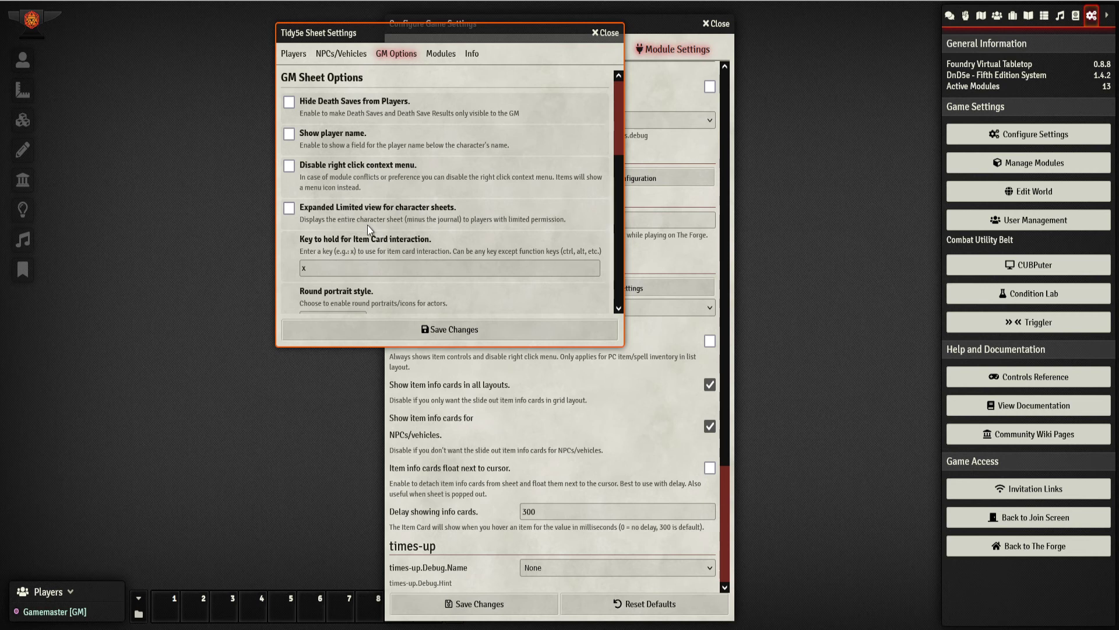
{"action": "scroll", "coordinate": [404, 232], "scroll_direction": "down", "scroll_amount": 3}
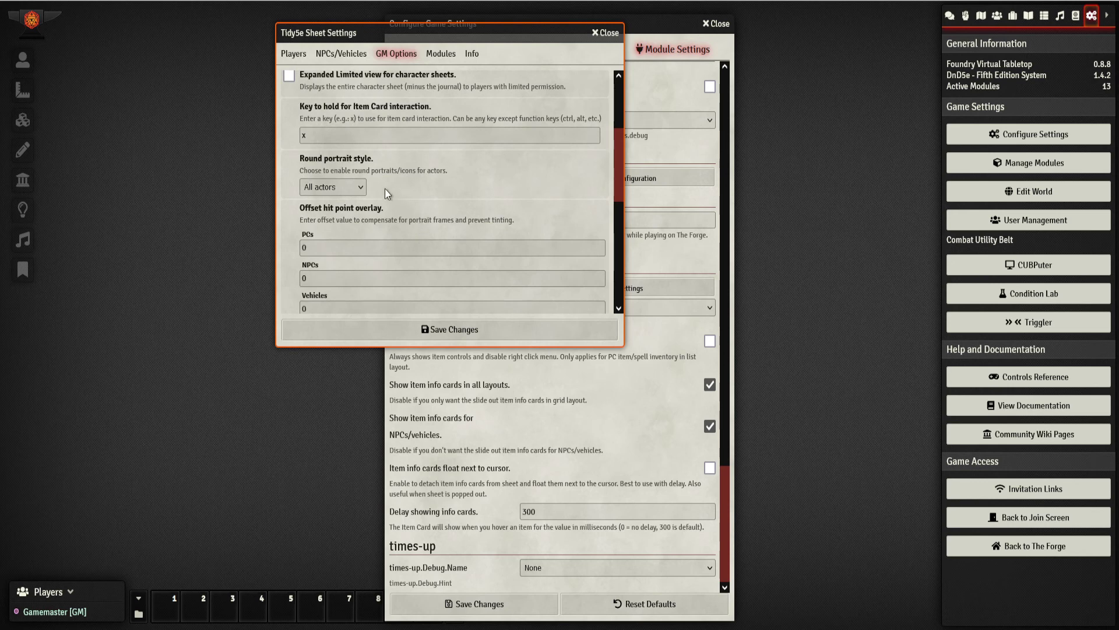
{"action": "left_click", "coordinate": [350, 187]}
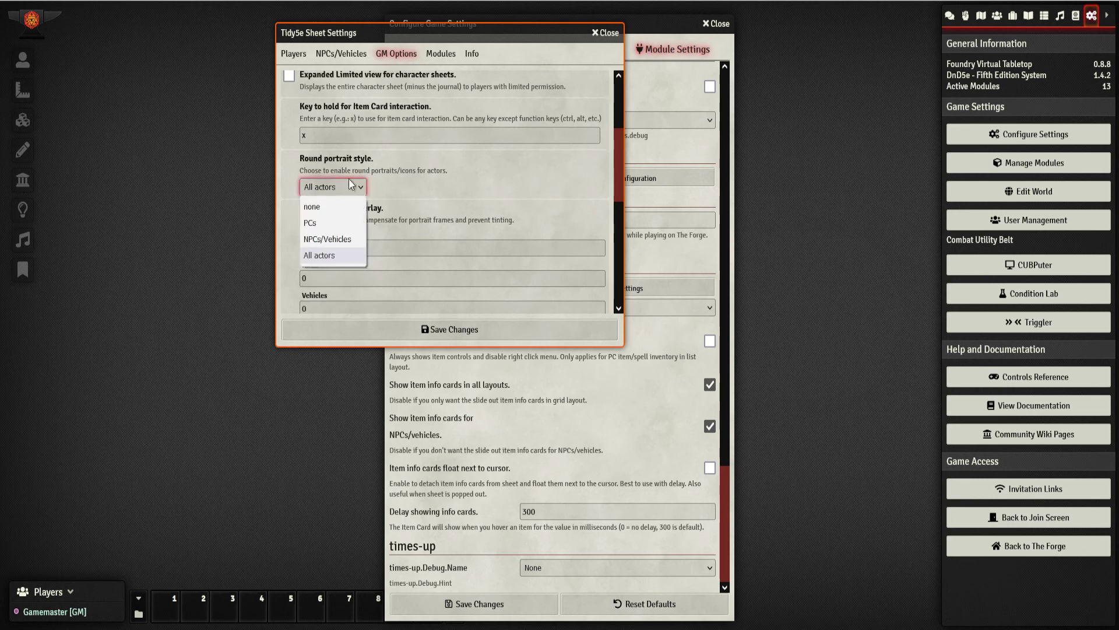
{"action": "left_click", "coordinate": [348, 179]}
{"action": "scroll", "coordinate": [432, 194], "scroll_direction": "down", "scroll_amount": 3}
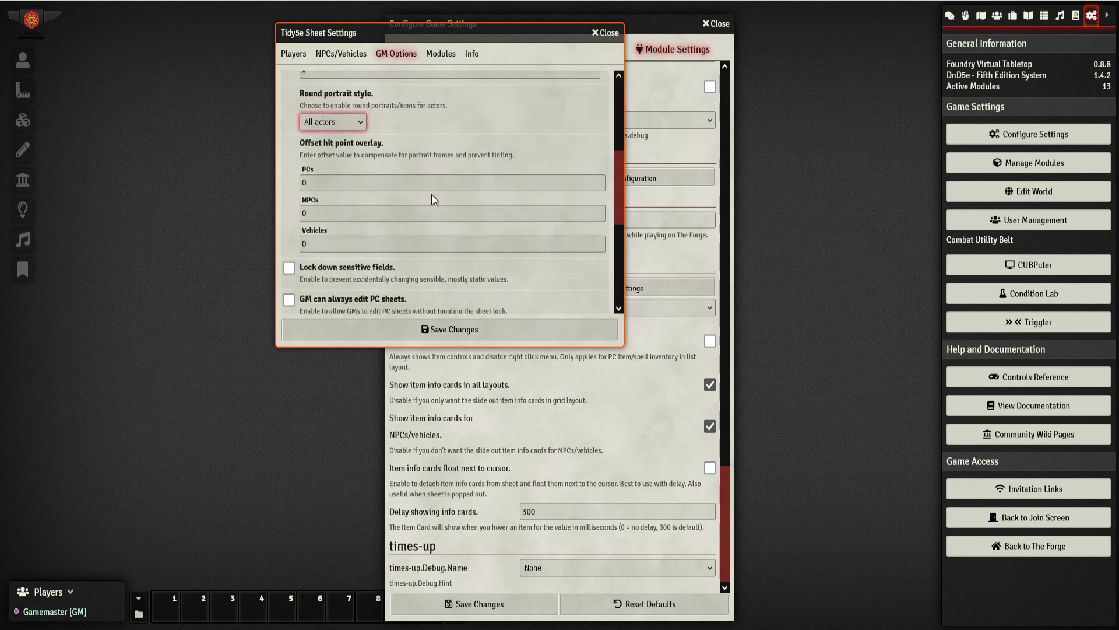
{"action": "scroll", "coordinate": [439, 185], "scroll_direction": "down", "scroll_amount": 2}
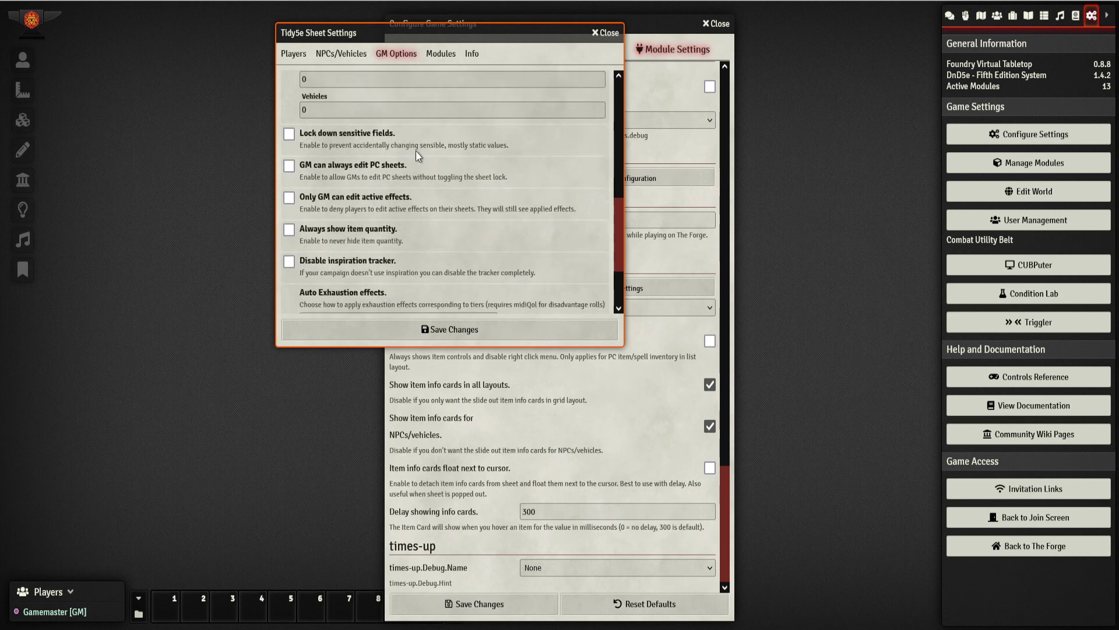
{"action": "scroll", "coordinate": [422, 162], "scroll_direction": "down", "scroll_amount": 2}
{"action": "left_click", "coordinate": [289, 99]}
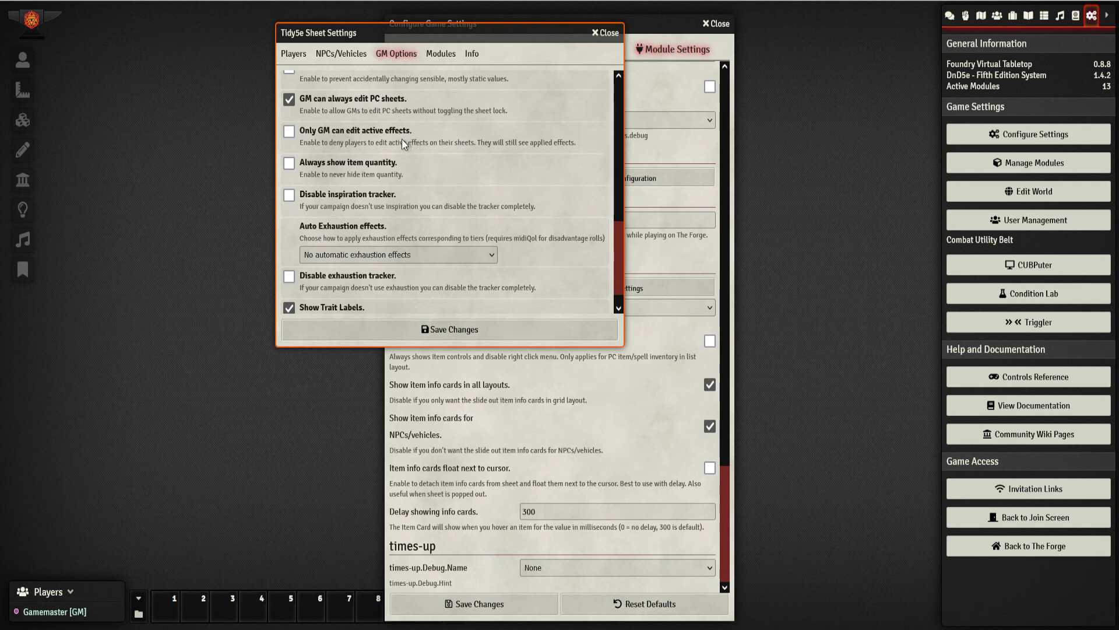
{"action": "left_click", "coordinate": [385, 163]}
Set Auto Exhaustion effects to Tidy5e - Apply integrated effects (uses Active Effects)
{"action": "scroll", "coordinate": [453, 193], "scroll_direction": "down", "scroll_amount": 1}
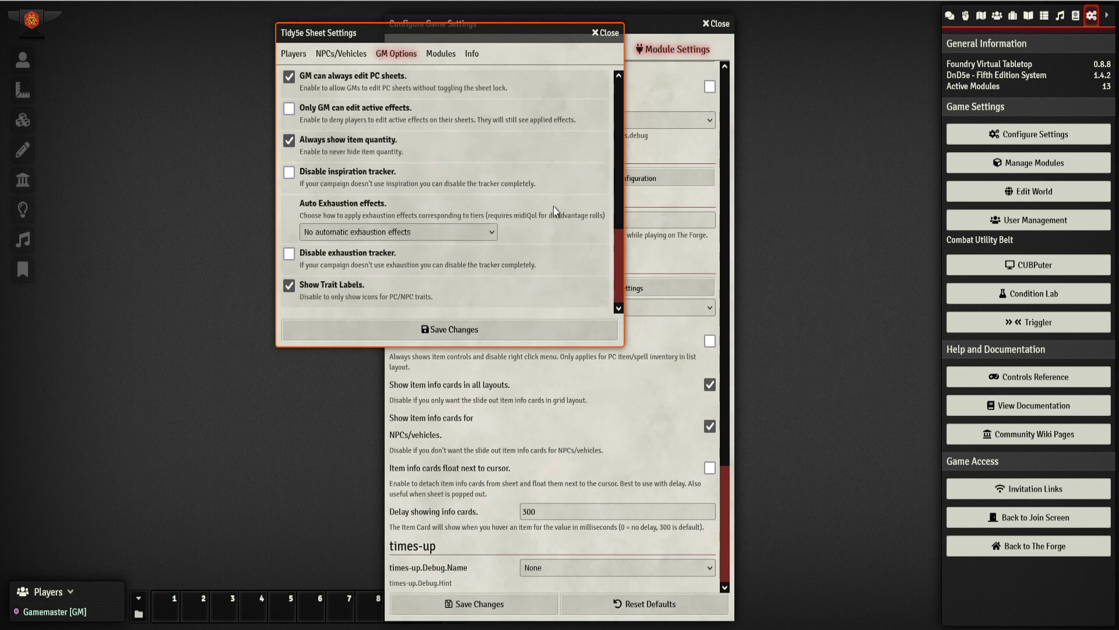
{"action": "left_click", "coordinate": [452, 230]}
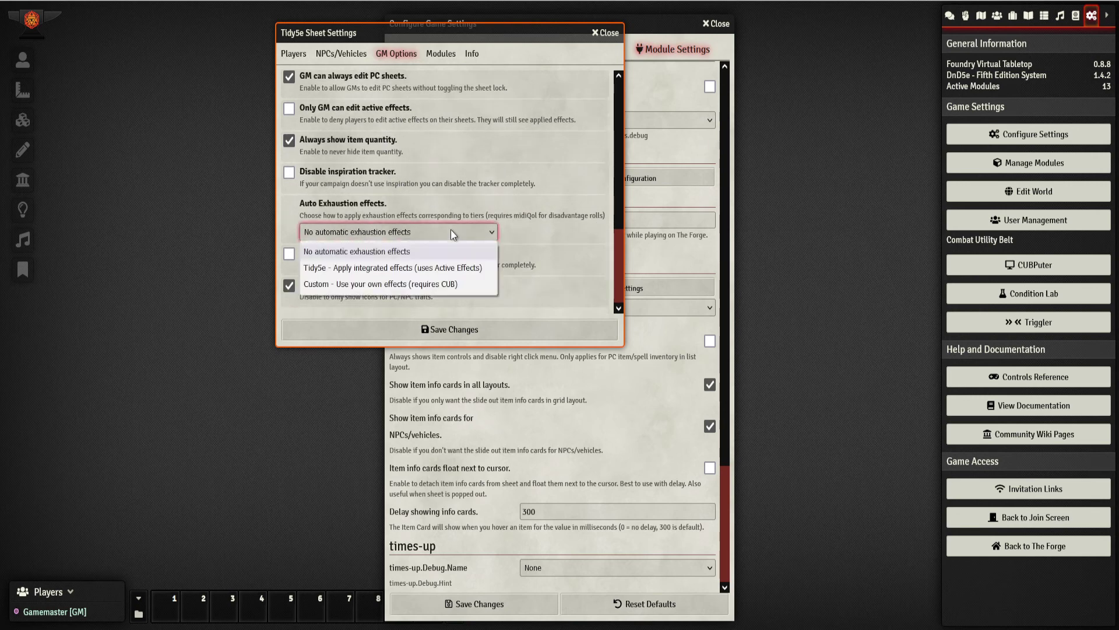
{"action": "left_click", "coordinate": [469, 273]}
{"action": "scroll", "coordinate": [478, 262], "scroll_direction": "down", "scroll_amount": 1}
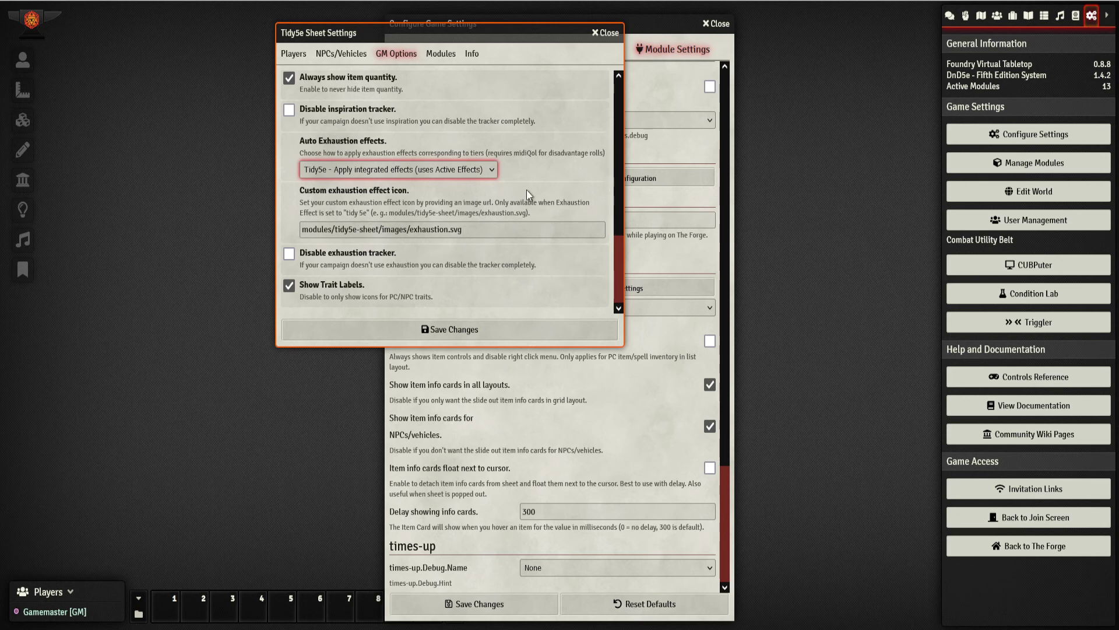
{"action": "left_click", "coordinate": [484, 173]}
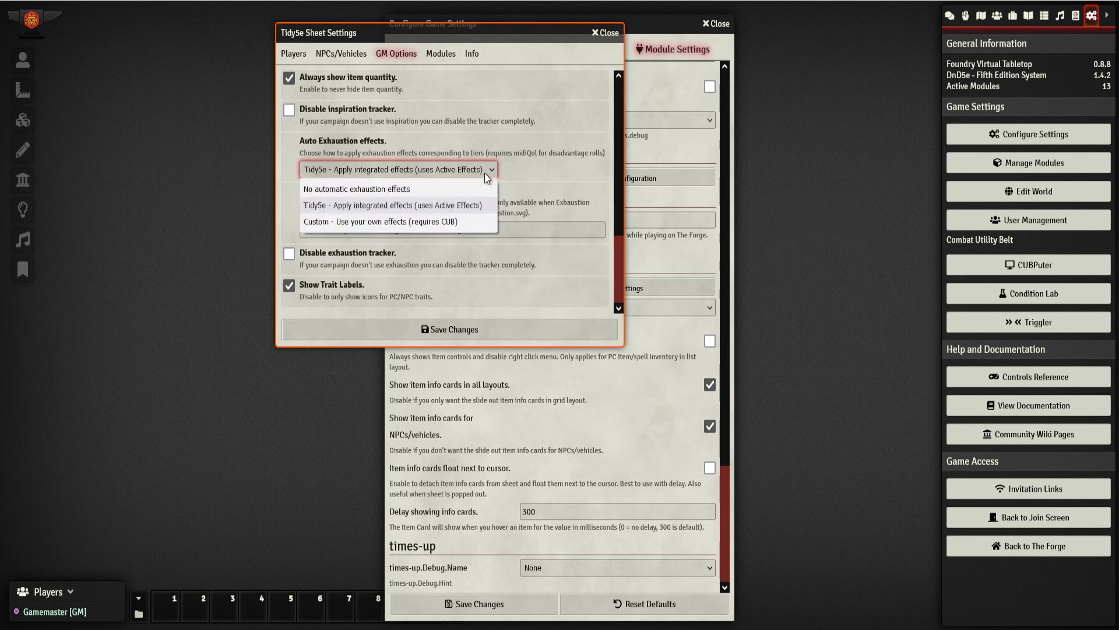
{"action": "left_click", "coordinate": [467, 205]}
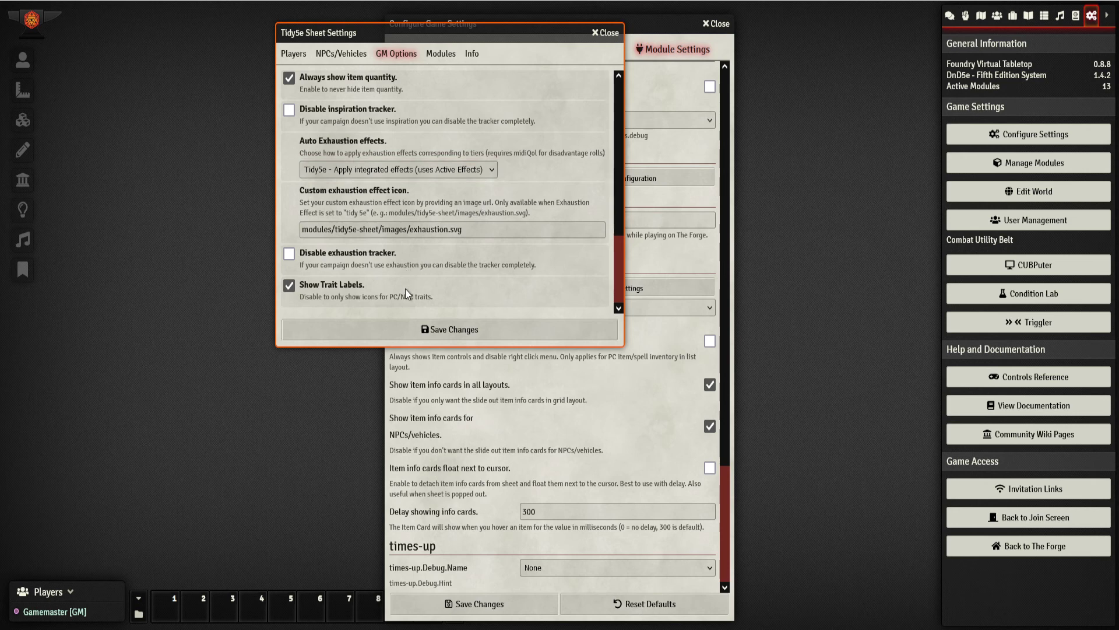
Check the default tab choices for Actor Actions/Favorites in the Tidy5e module options, keeping Actions
{"action": "left_click", "coordinate": [458, 56]}
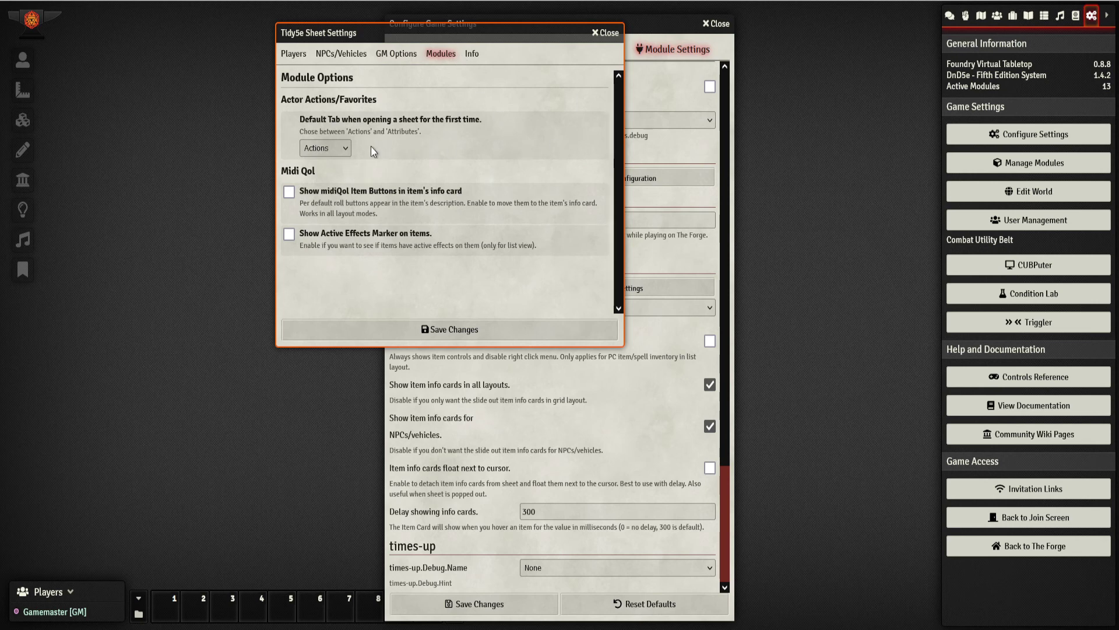
{"action": "left_click", "coordinate": [345, 148]}
{"action": "left_click", "coordinate": [345, 149]}
{"action": "left_click", "coordinate": [345, 148]}
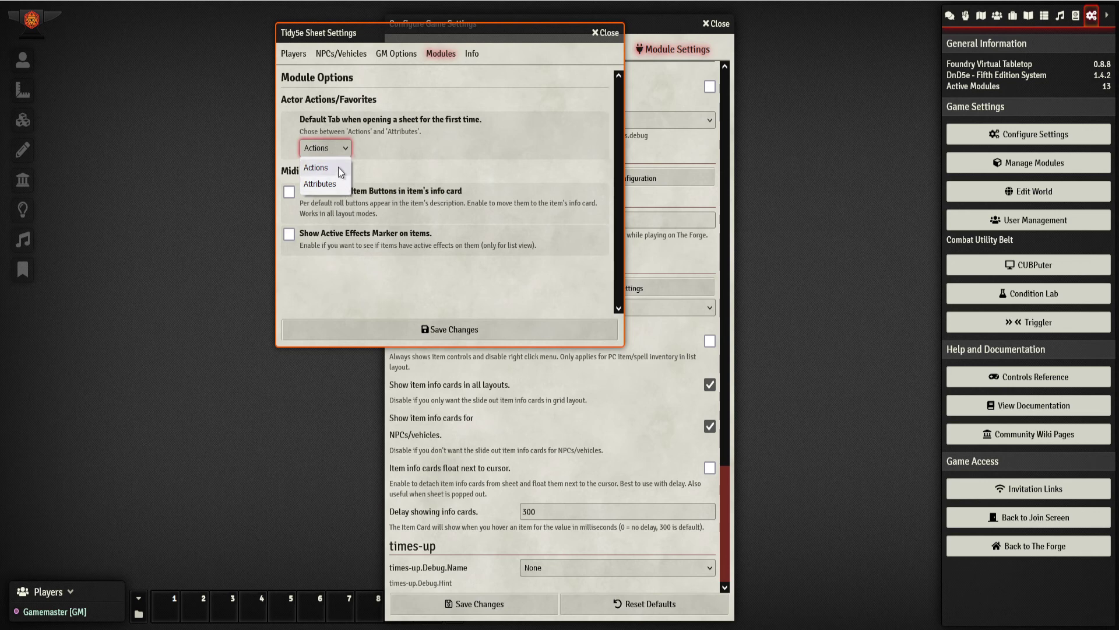
{"action": "left_click", "coordinate": [426, 152]}
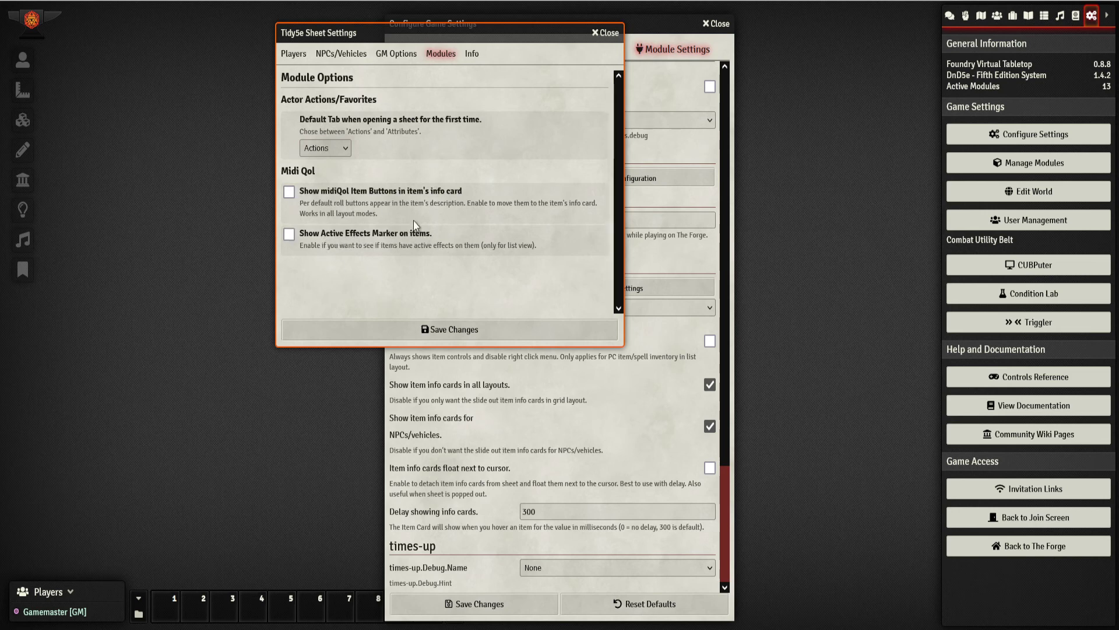
Save the Tidy5e Sheet settings and the module settings, leaving the times-up debug option at None
{"action": "left_click", "coordinate": [475, 54]}
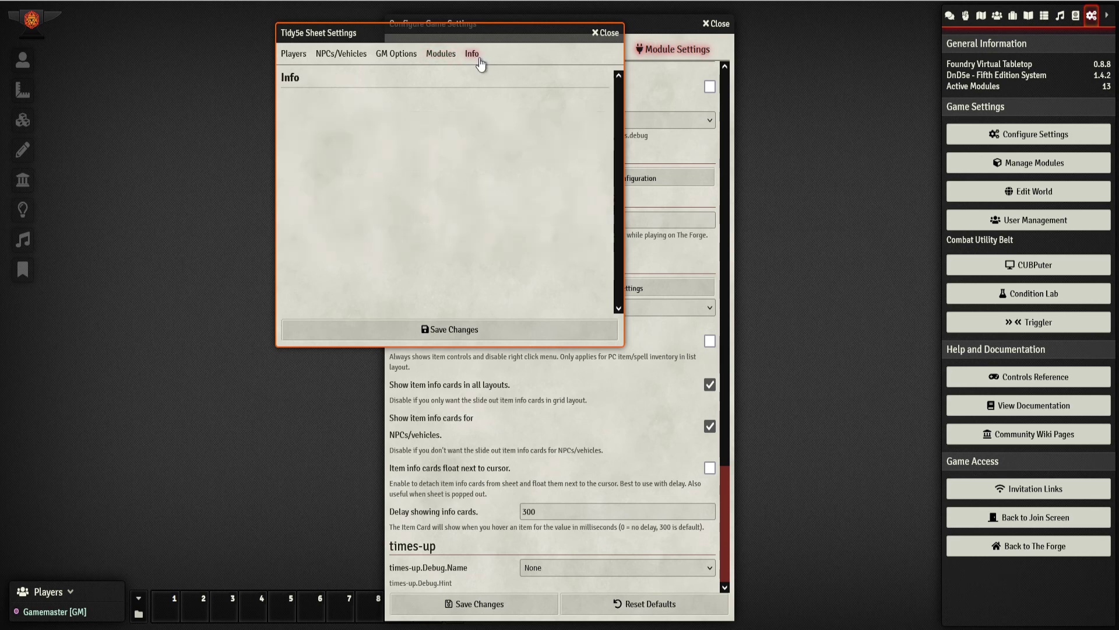
{"action": "left_click", "coordinate": [484, 323]}
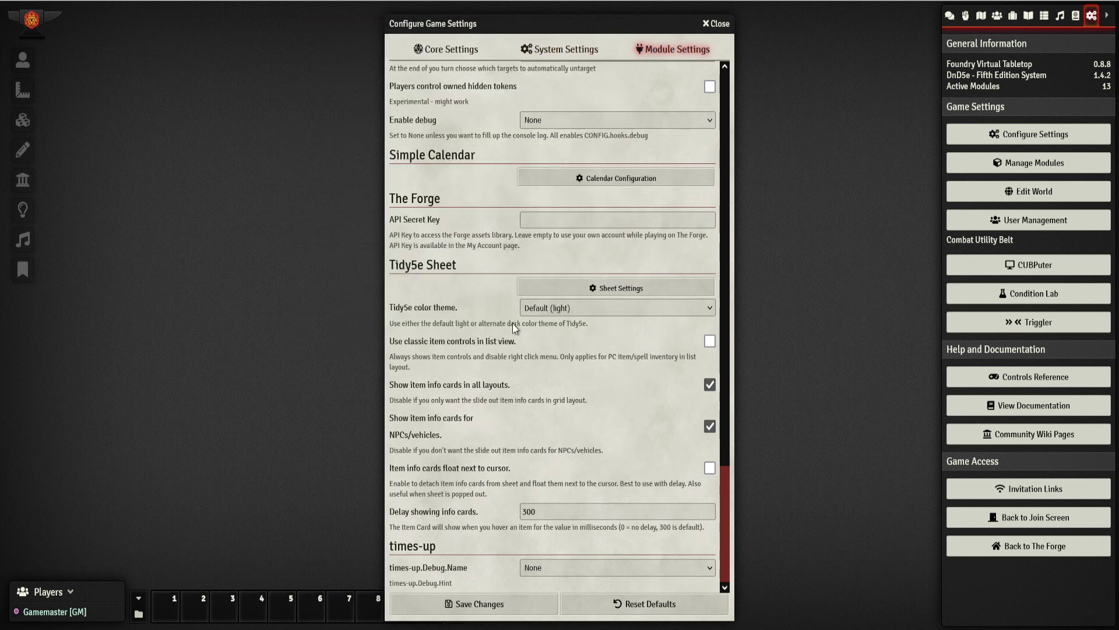
{"action": "left_click", "coordinate": [569, 562]}
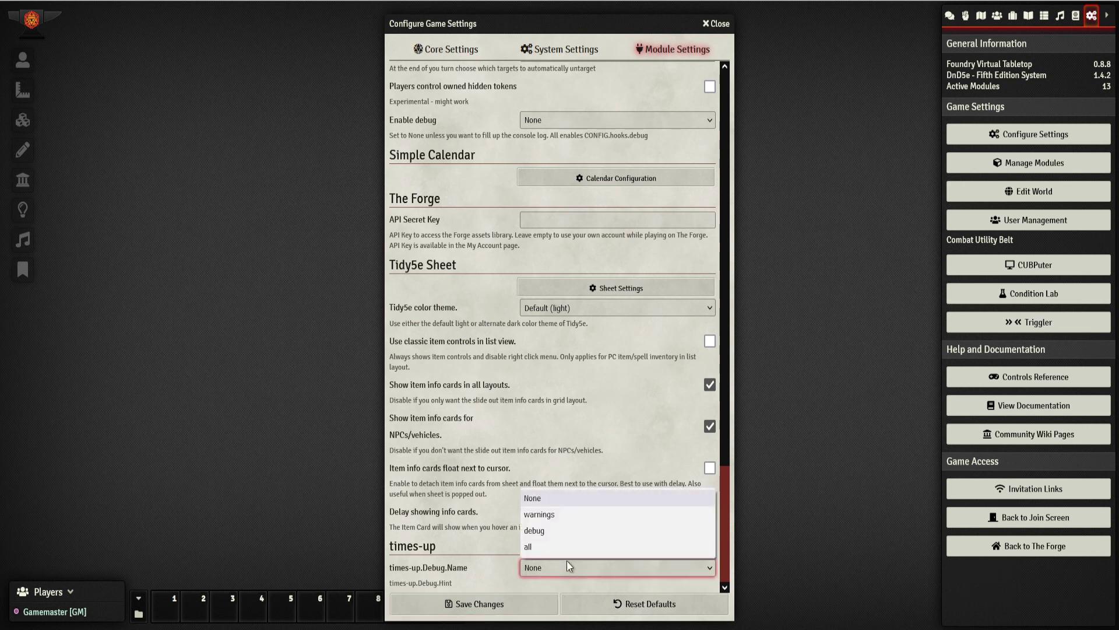
{"action": "left_click", "coordinate": [567, 561]}
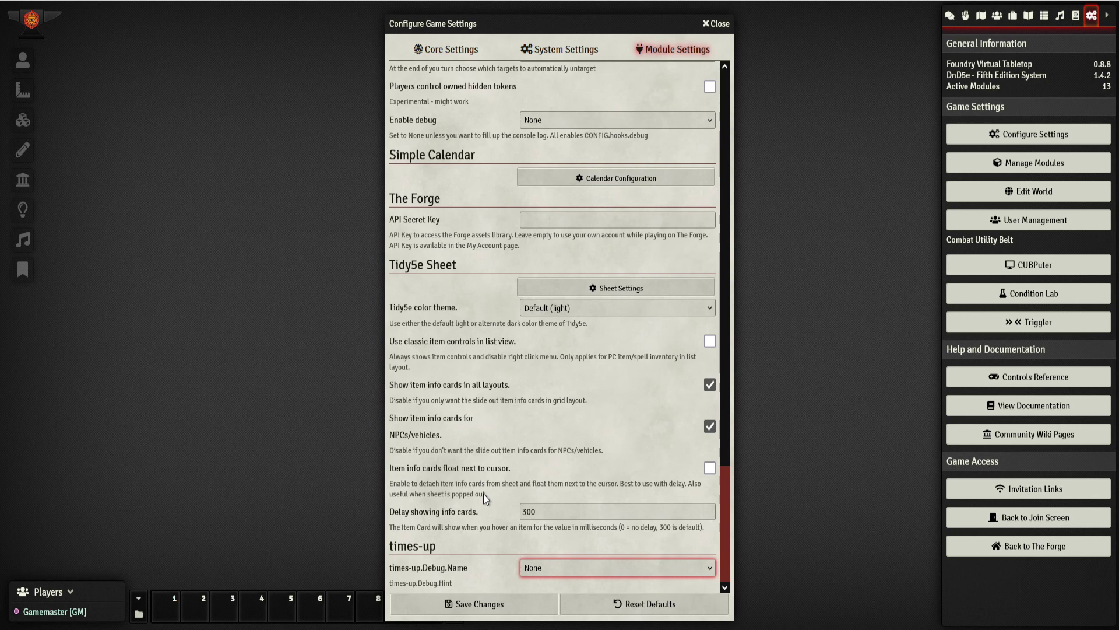
{"action": "left_click", "coordinate": [500, 604]}
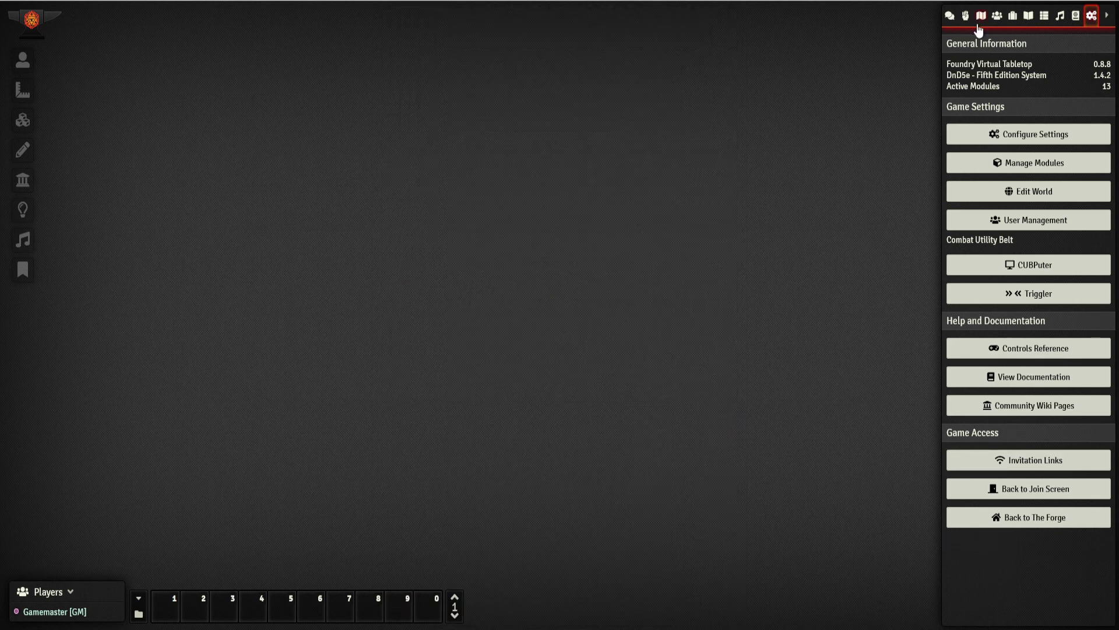
Turn on Enable Enhanced Conditions in Combat Utility Belt's CUBPuter and save the gadget settings
{"action": "left_click", "coordinate": [1025, 294]}
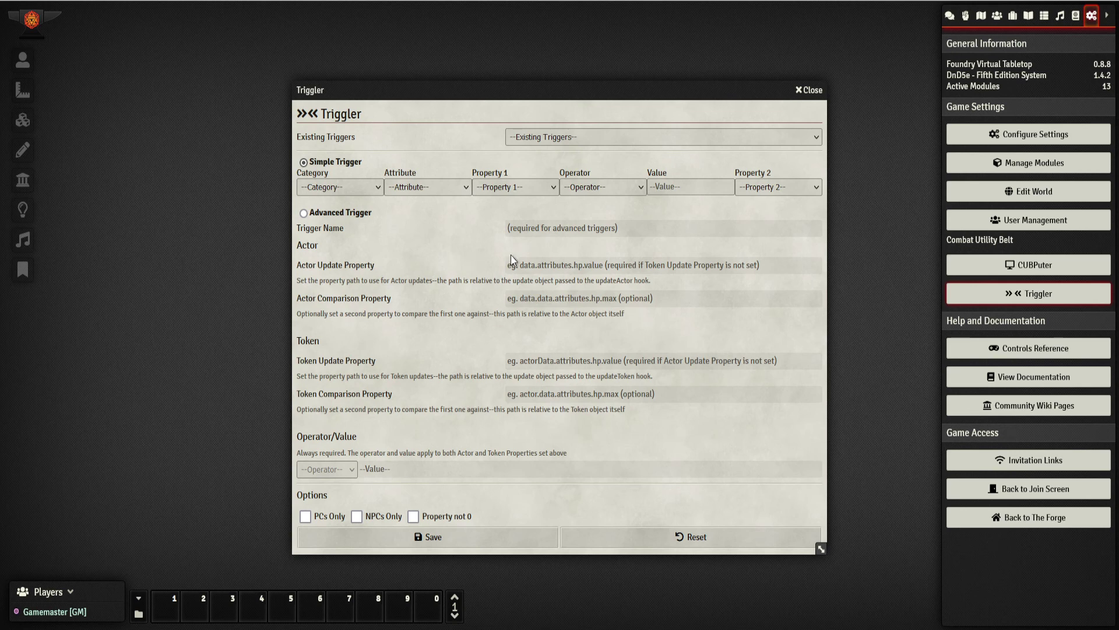
{"action": "left_click", "coordinate": [816, 90]}
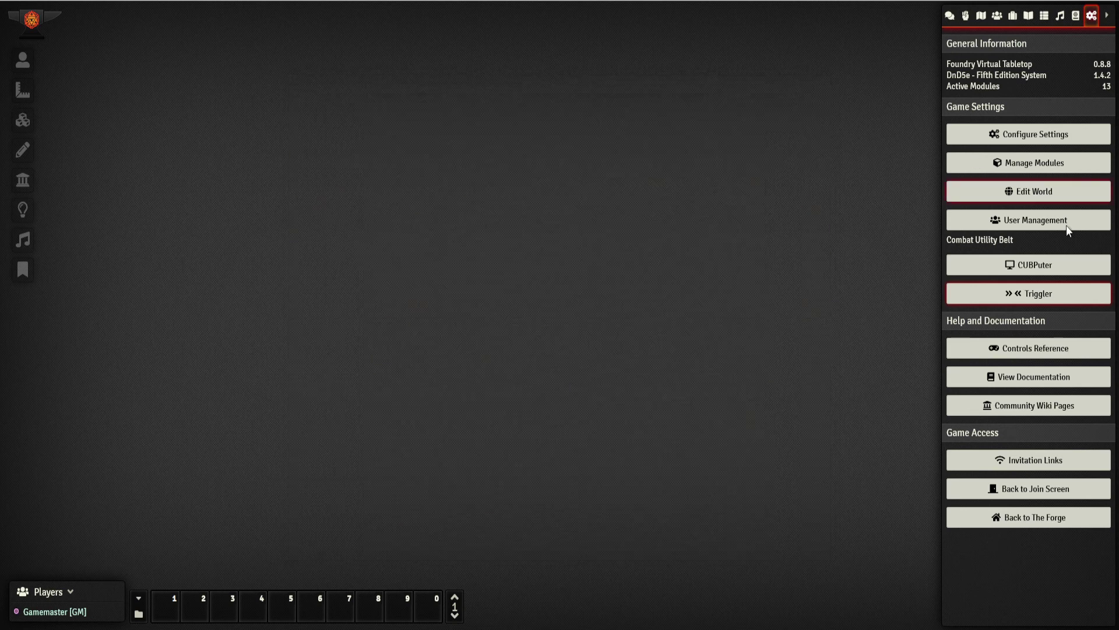
{"action": "left_click", "coordinate": [1049, 267]}
{"action": "left_click", "coordinate": [336, 194]}
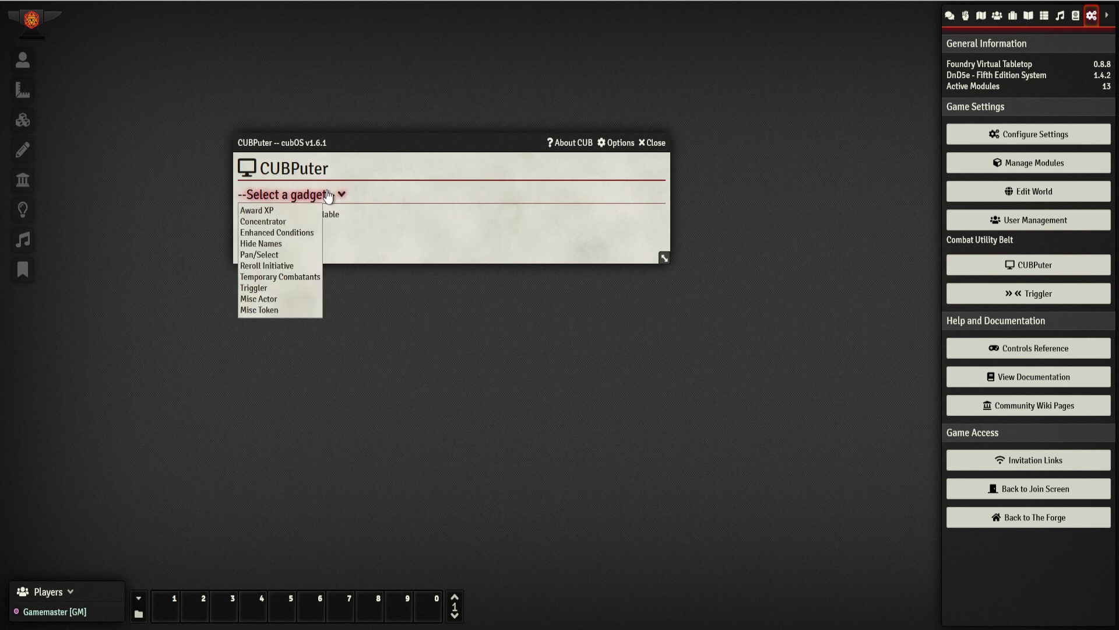
{"action": "left_click", "coordinate": [301, 232]}
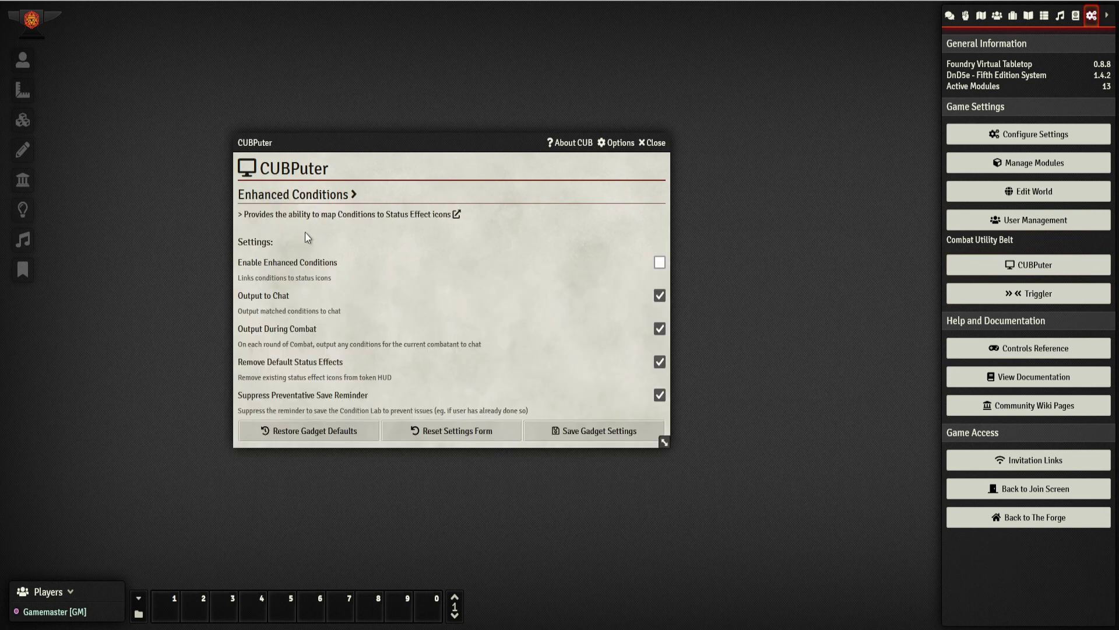
{"action": "left_click", "coordinate": [583, 425]}
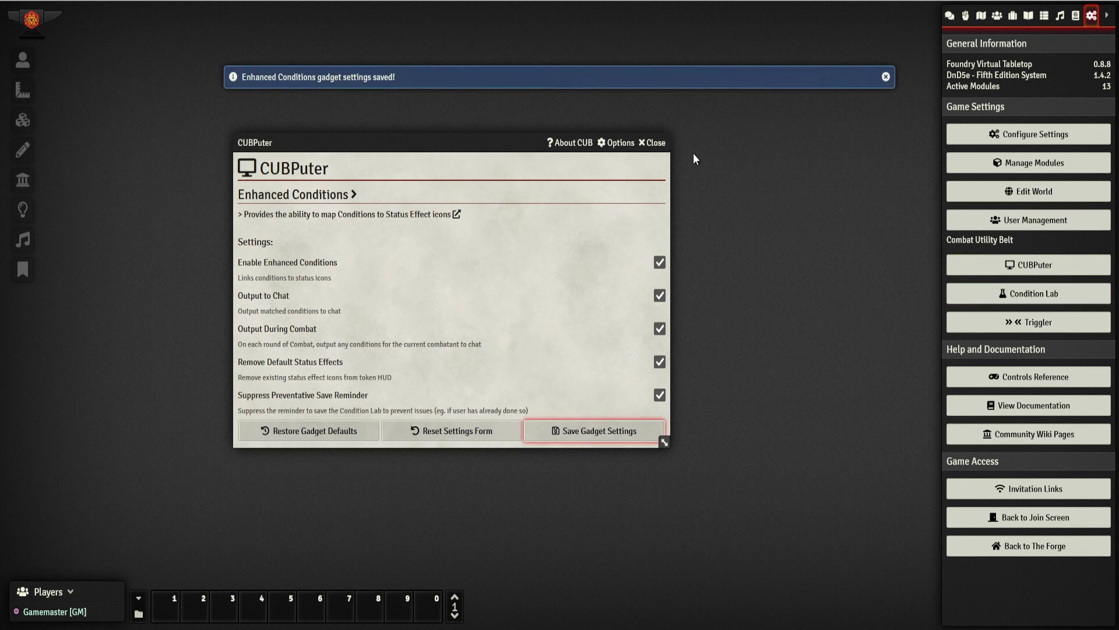
{"action": "left_click", "coordinate": [655, 142]}
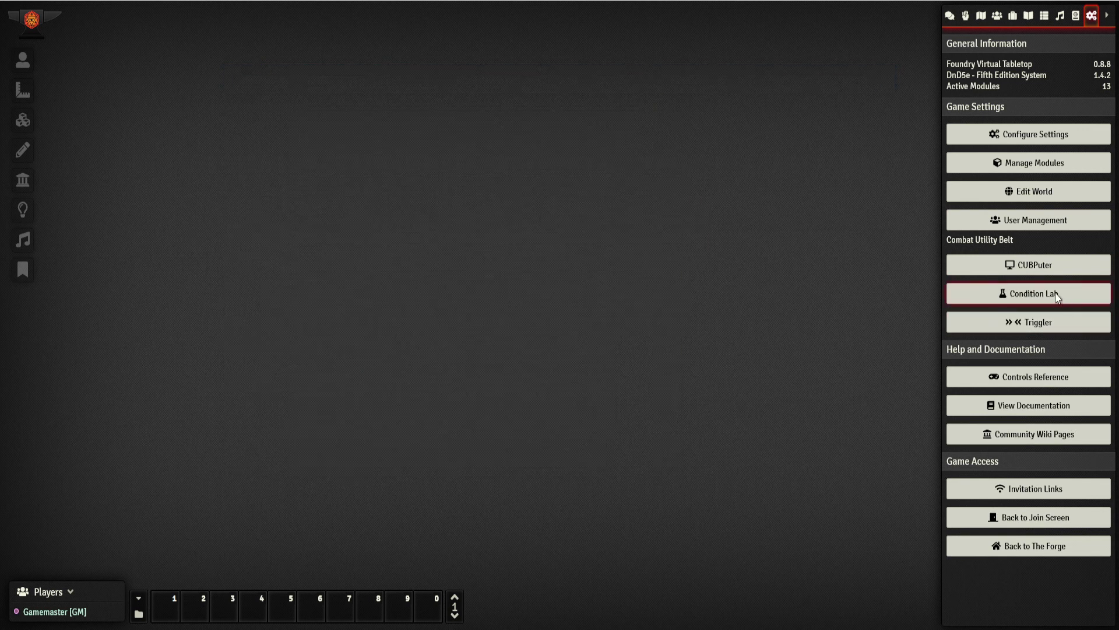
Look through the condition entries in the Condition Lab from Skull to Holy-shield, leaving the mapping as it is
{"action": "left_click", "coordinate": [1052, 291]}
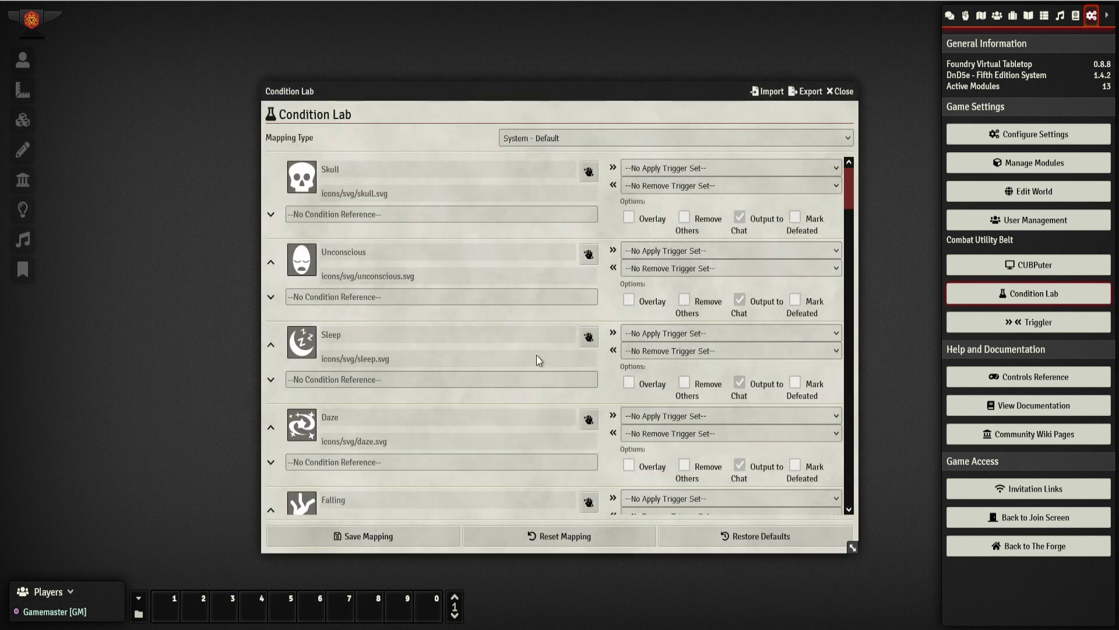
{"action": "scroll", "coordinate": [548, 345], "scroll_direction": "down", "scroll_amount": 7}
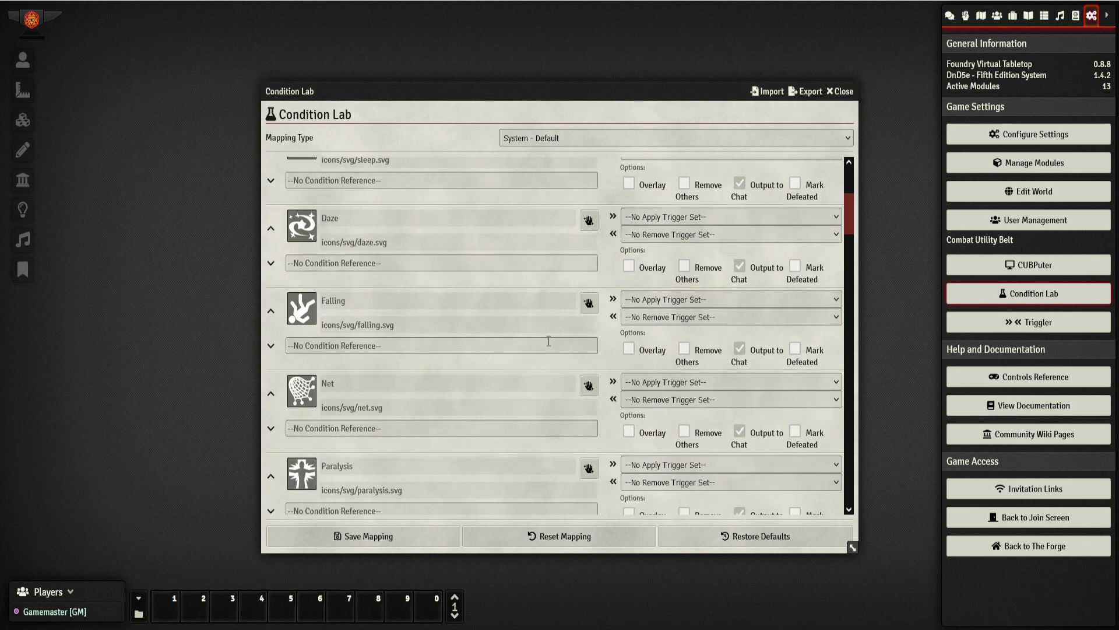
{"action": "scroll", "coordinate": [544, 341], "scroll_direction": "down", "scroll_amount": 8}
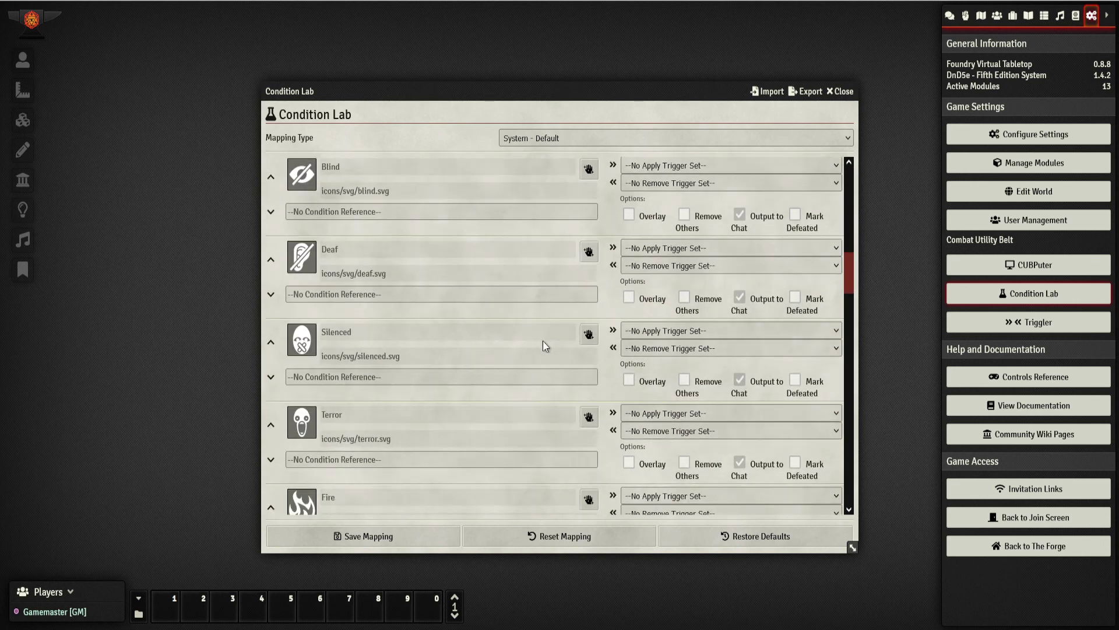
{"action": "scroll", "coordinate": [544, 346], "scroll_direction": "down", "scroll_amount": 3}
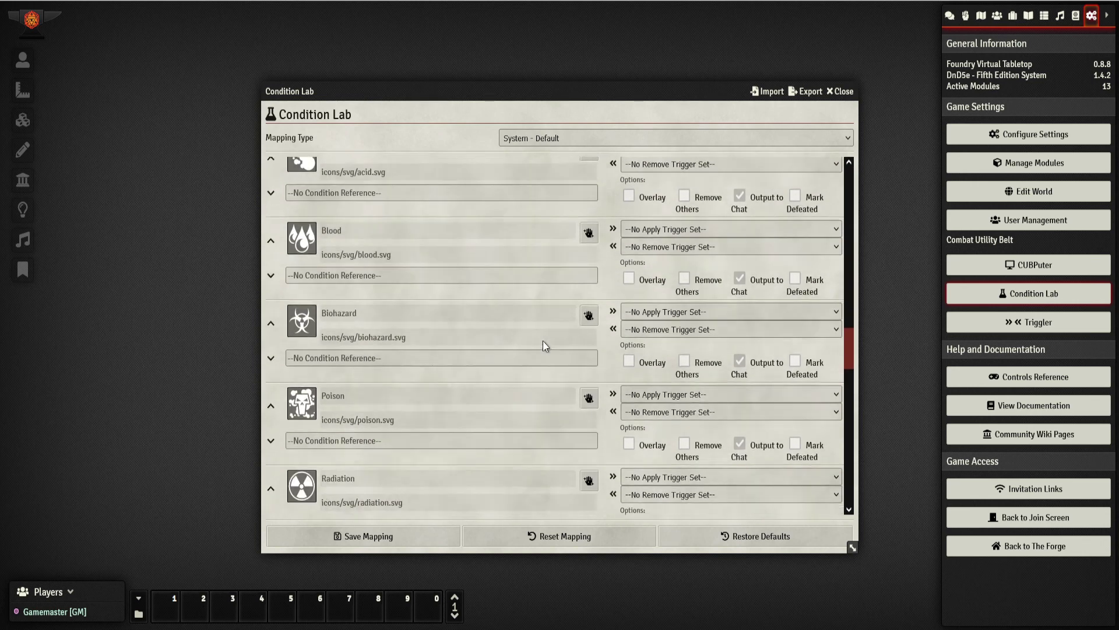
{"action": "scroll", "coordinate": [544, 346], "scroll_direction": "down", "scroll_amount": 8}
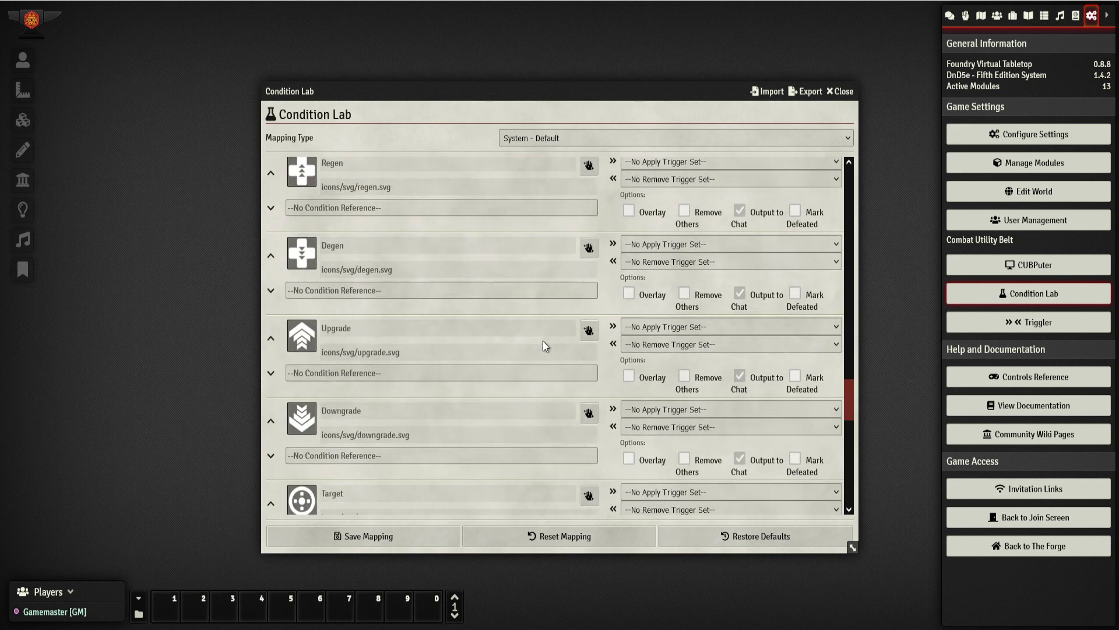
{"action": "scroll", "coordinate": [544, 345], "scroll_direction": "down", "scroll_amount": 8}
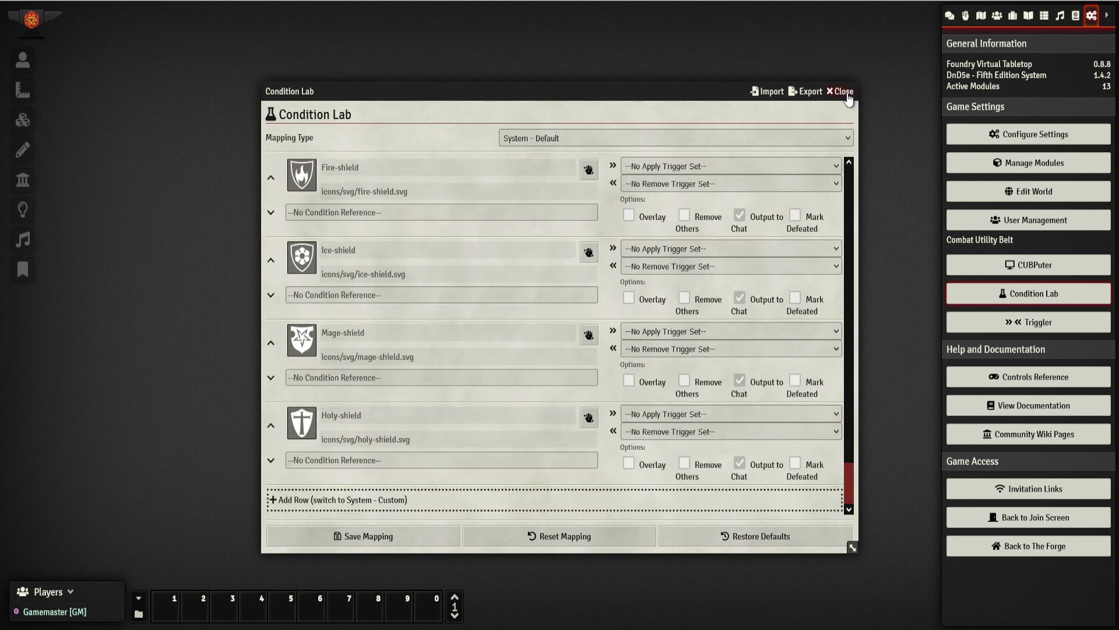
{"action": "left_click", "coordinate": [843, 92]}
Reopen the Condition Lab, keep the mapping type at System - Default and save the mapping
{"action": "left_click", "coordinate": [1028, 298]}
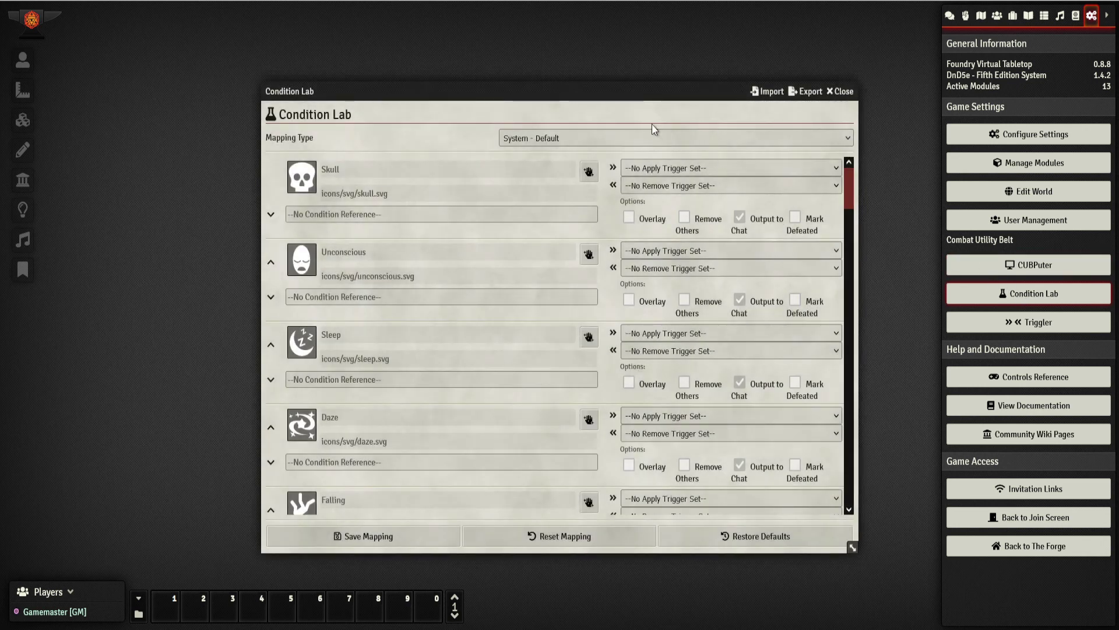
{"action": "left_click", "coordinate": [646, 140]}
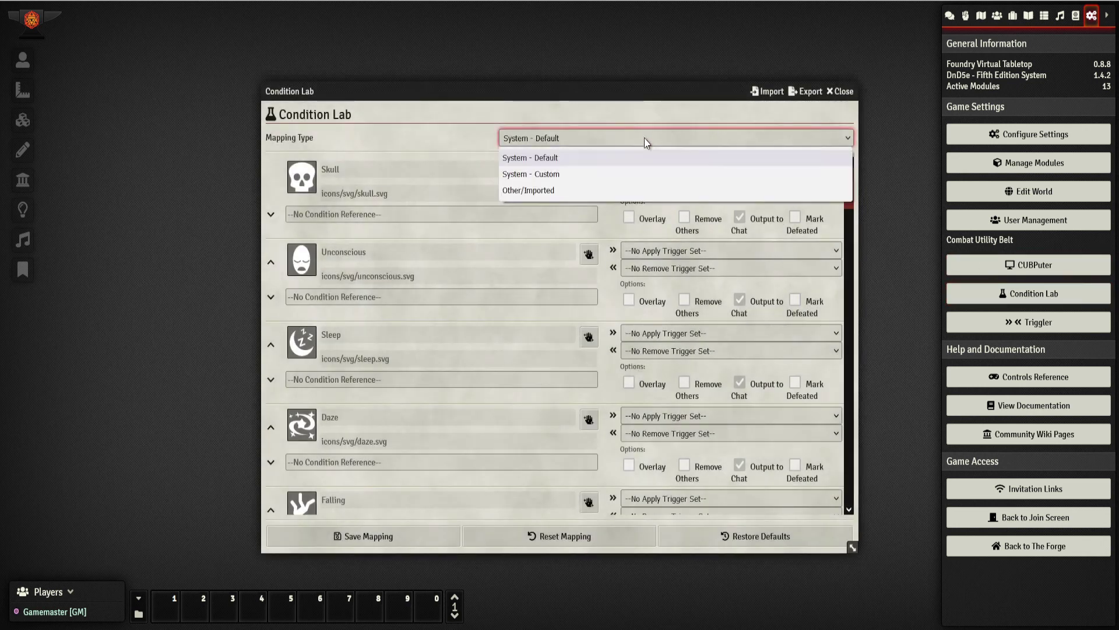
{"action": "left_click", "coordinate": [563, 160]}
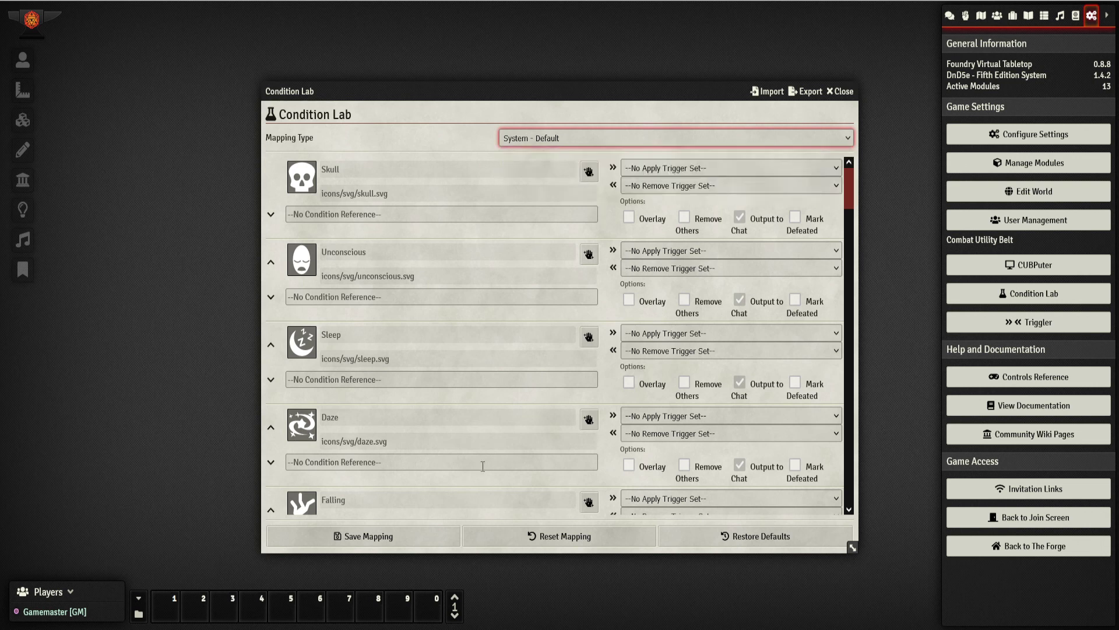
{"action": "left_click", "coordinate": [366, 541]}
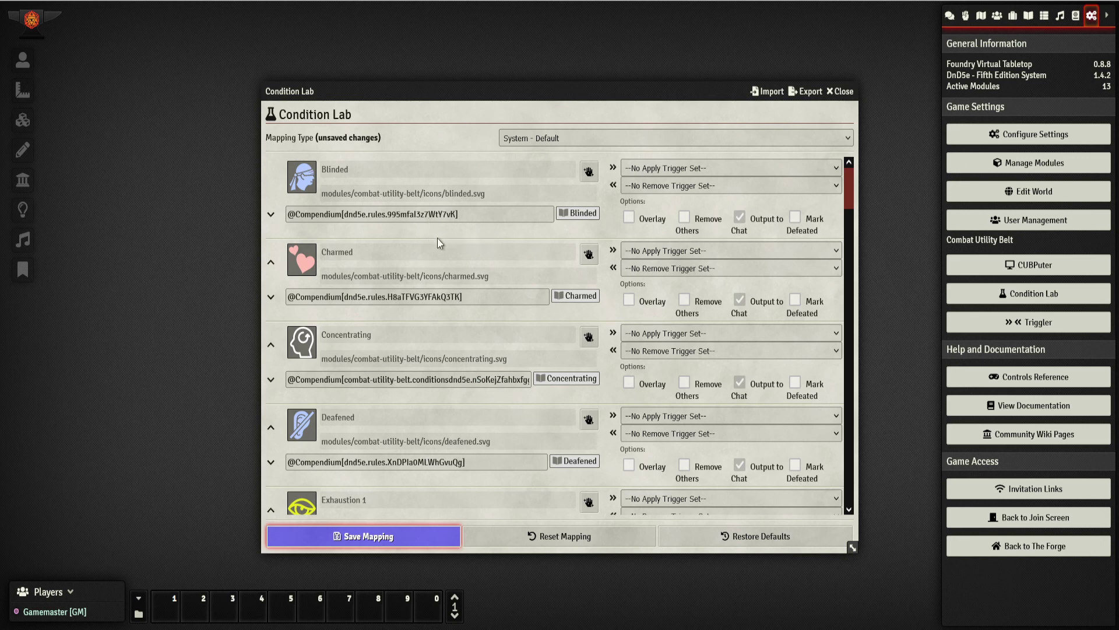
Read the compendium rules entry linked to the Exhaustion 1 condition and close it
{"action": "scroll", "coordinate": [417, 233], "scroll_direction": "down", "scroll_amount": 5}
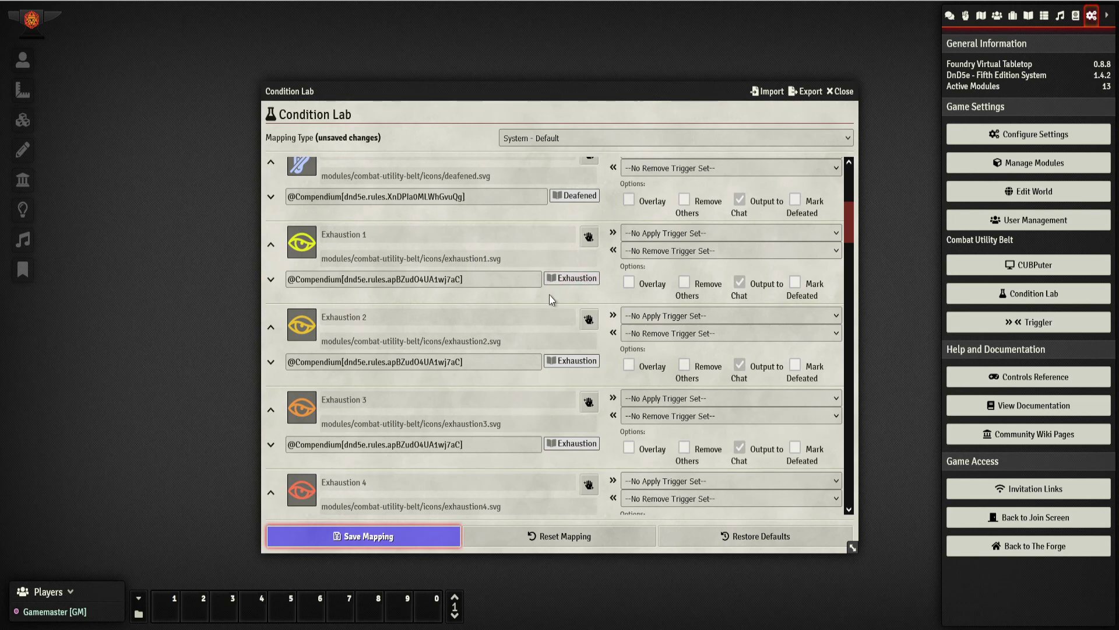
{"action": "left_click", "coordinate": [572, 278]}
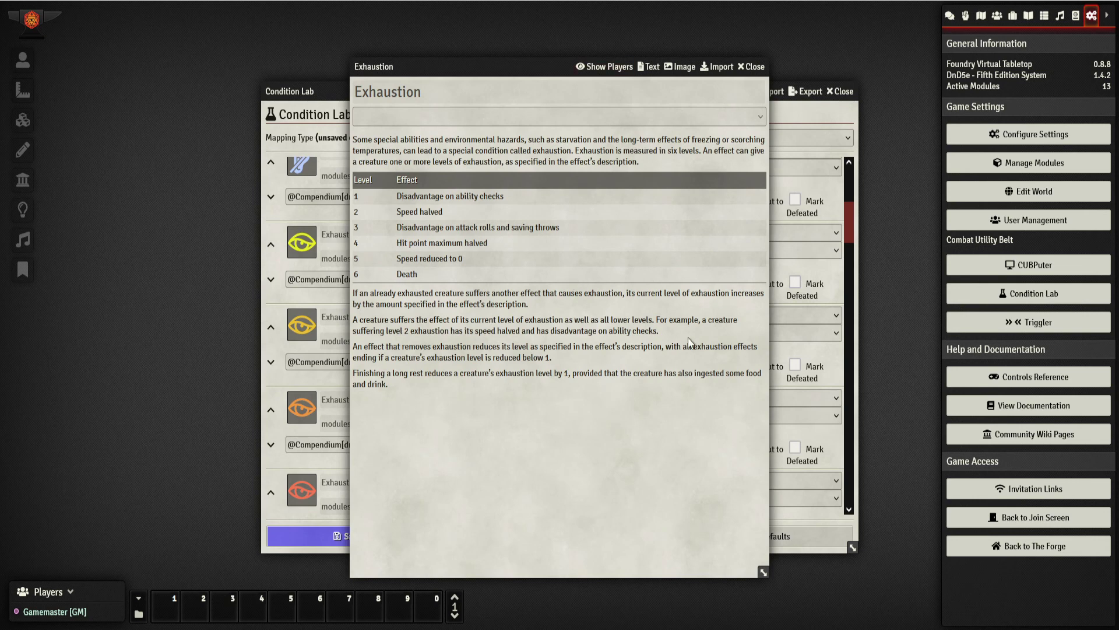
{"action": "left_click", "coordinate": [746, 68]}
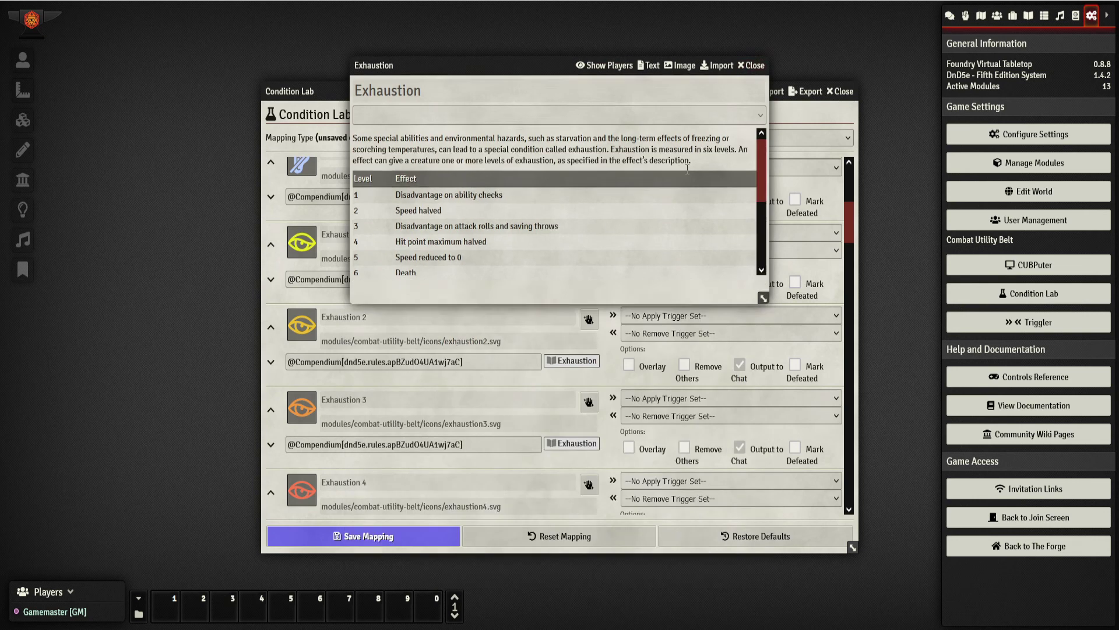
Review the mapped D&D conditions, from Blinded to Unconscious, with their icons, references and trigger options, and close the Condition Lab
{"action": "scroll", "coordinate": [467, 342], "scroll_direction": "down", "scroll_amount": 4}
{"action": "scroll", "coordinate": [466, 342], "scroll_direction": "down", "scroll_amount": 6}
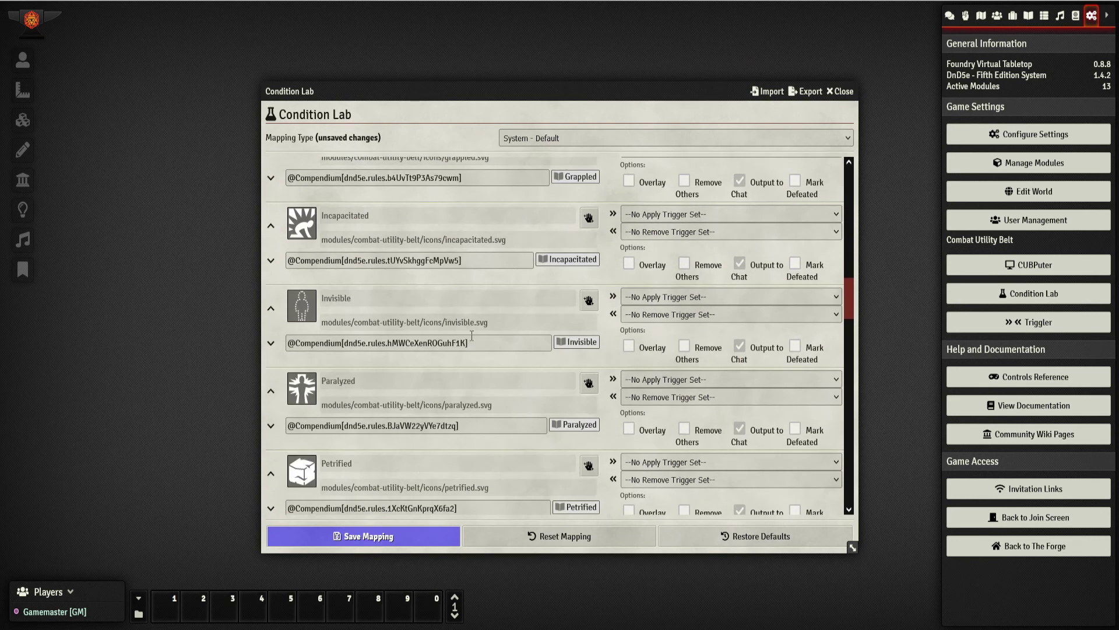
{"action": "scroll", "coordinate": [476, 338], "scroll_direction": "down", "scroll_amount": 3}
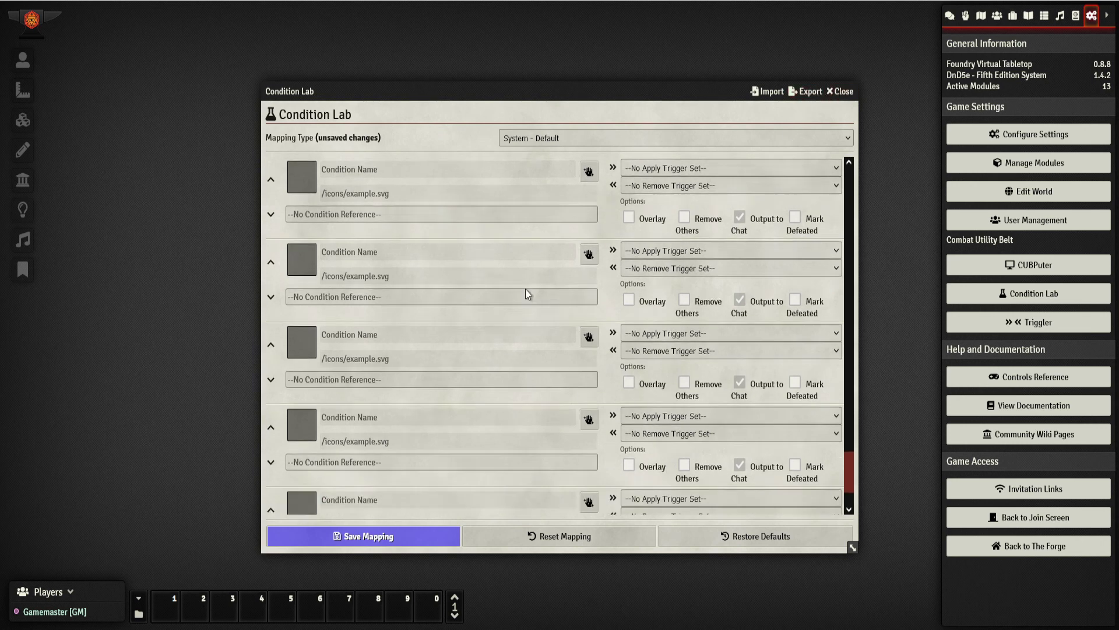
{"action": "scroll", "coordinate": [528, 293], "scroll_direction": "up", "scroll_amount": 10}
{"action": "scroll", "coordinate": [527, 293], "scroll_direction": "up", "scroll_amount": 7}
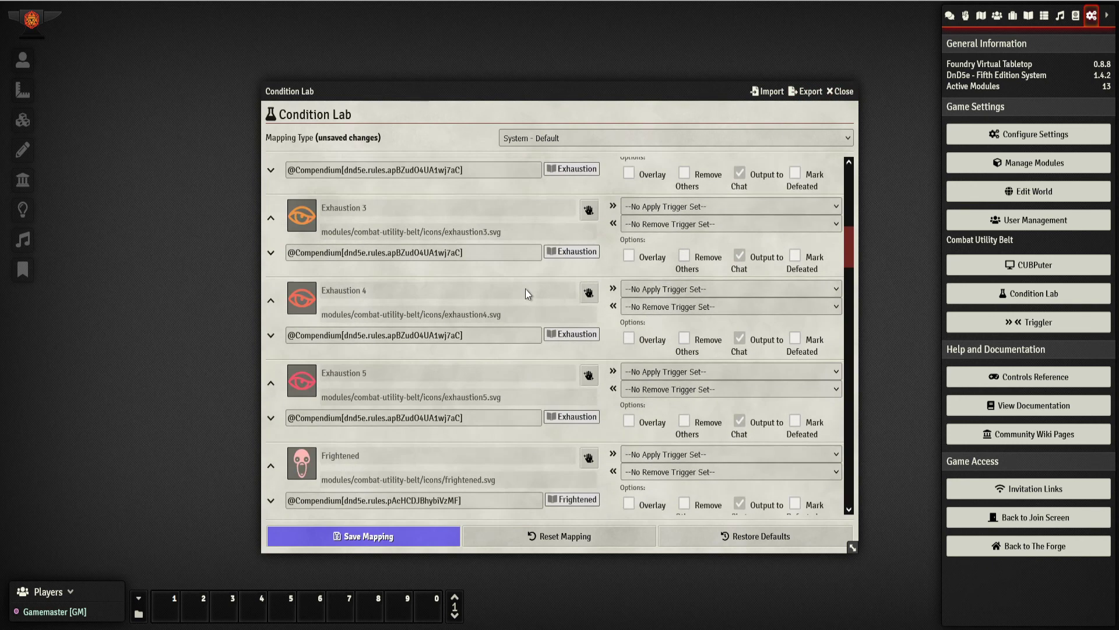
{"action": "scroll", "coordinate": [528, 293], "scroll_direction": "up", "scroll_amount": 3}
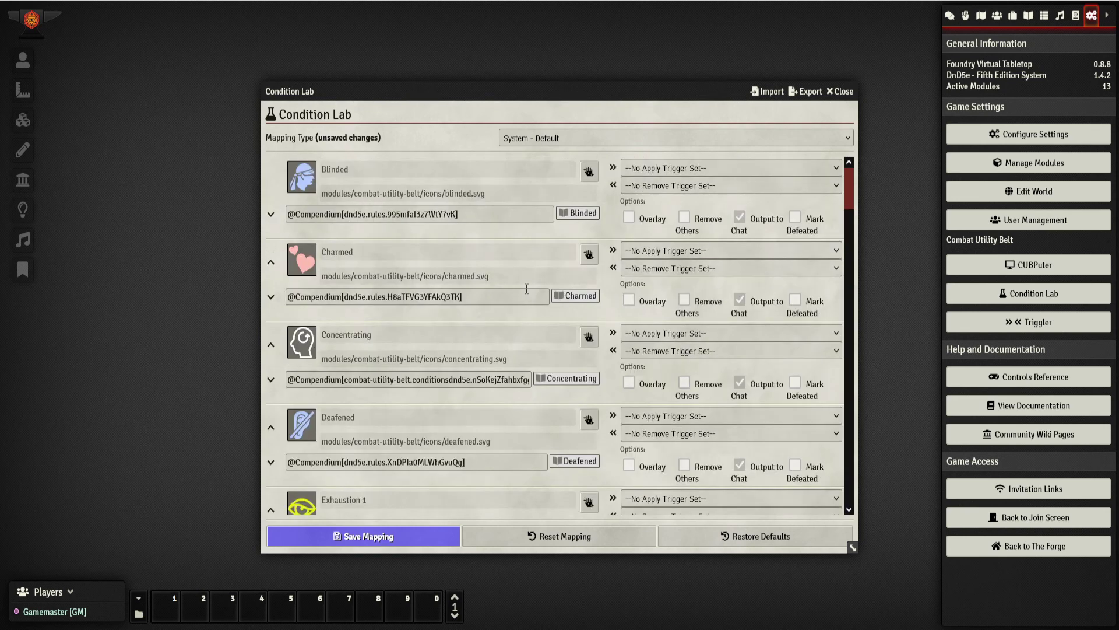
{"action": "scroll", "coordinate": [526, 289], "scroll_direction": "down", "scroll_amount": 1}
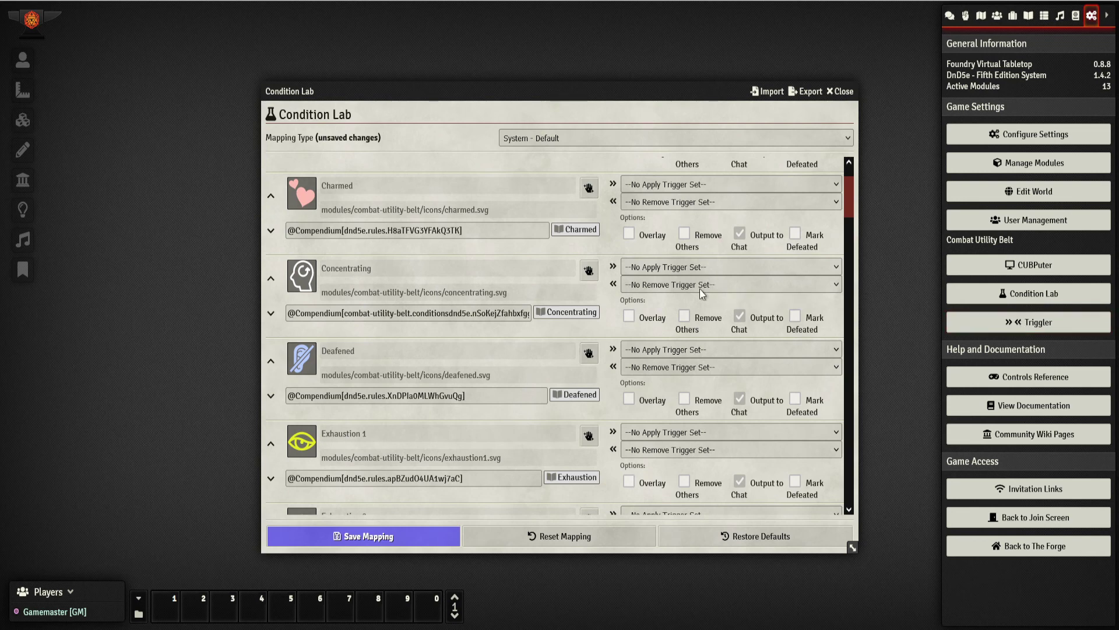
{"action": "scroll", "coordinate": [597, 355], "scroll_direction": "down", "scroll_amount": 4}
{"action": "scroll", "coordinate": [568, 372], "scroll_direction": "down", "scroll_amount": 8}
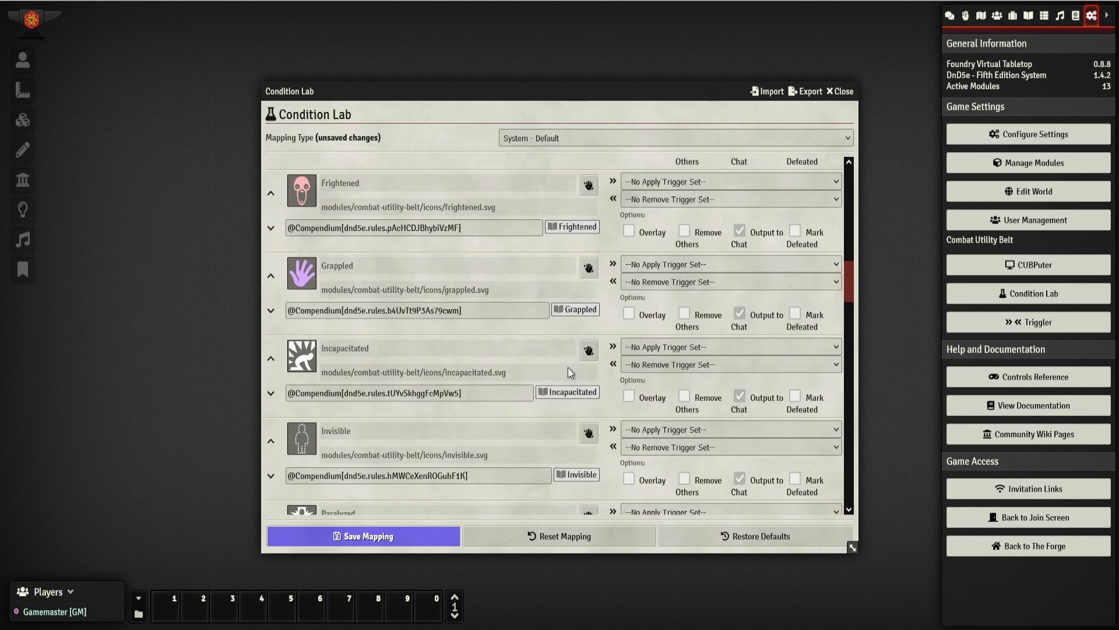
{"action": "scroll", "coordinate": [568, 371], "scroll_direction": "down", "scroll_amount": 8}
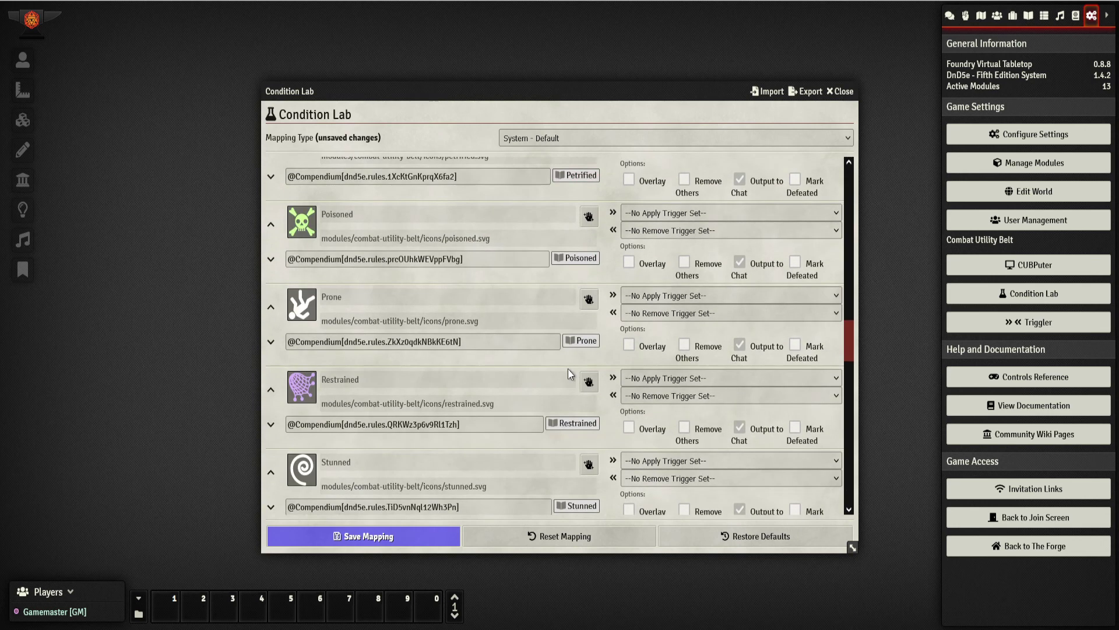
{"action": "scroll", "coordinate": [467, 353], "scroll_direction": "down", "scroll_amount": 1}
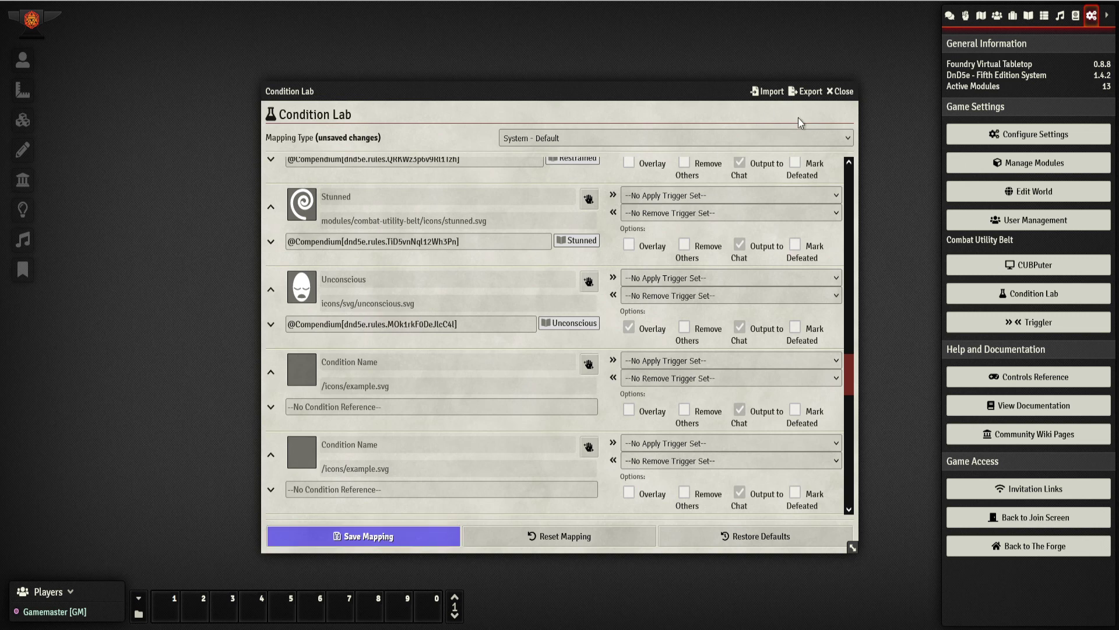
{"action": "left_click", "coordinate": [844, 92]}
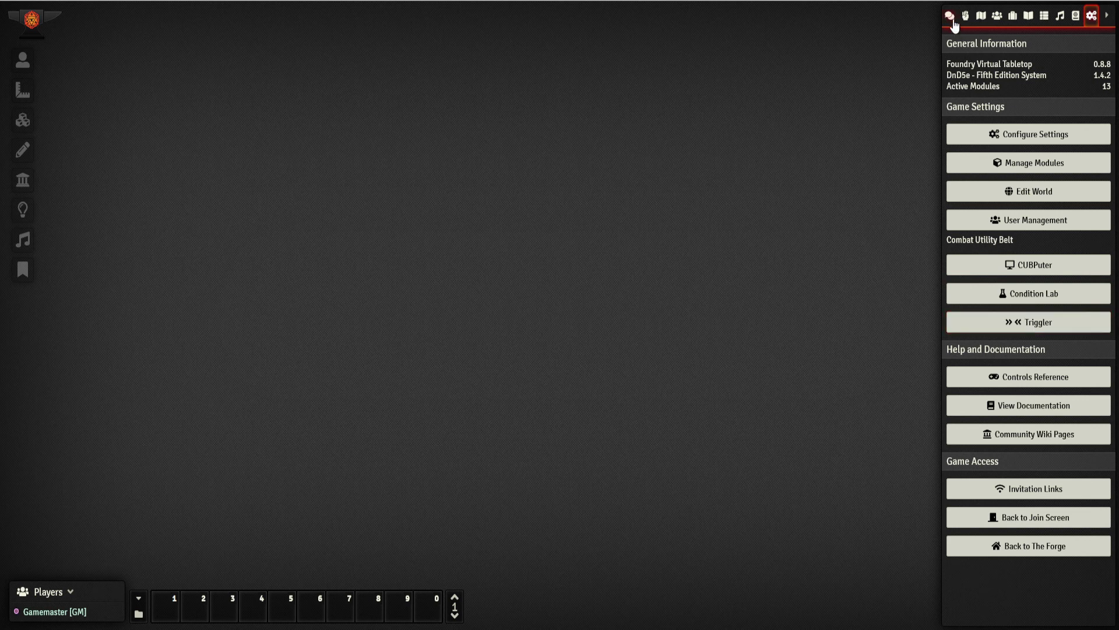
Look over the world's combat, scene, item, journal, table, playlist and compendium directories, and return to the chat log
{"action": "left_click", "coordinate": [951, 18]}
{"action": "left_click", "coordinate": [968, 17]}
{"action": "left_click", "coordinate": [981, 17]}
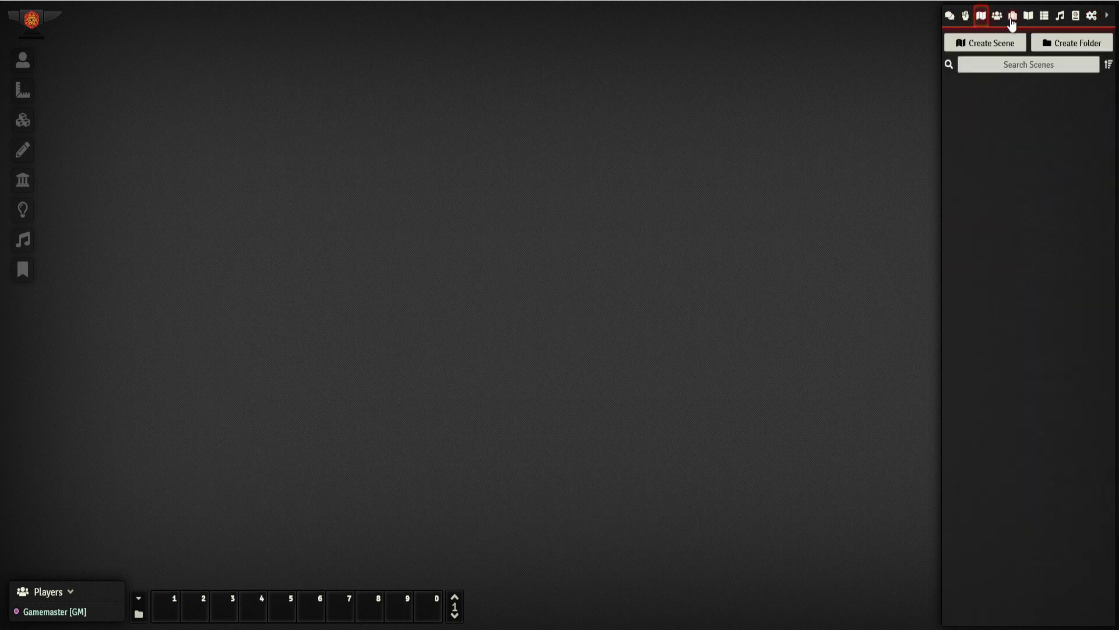
{"action": "left_click", "coordinate": [1012, 18]}
{"action": "left_click", "coordinate": [1028, 18]}
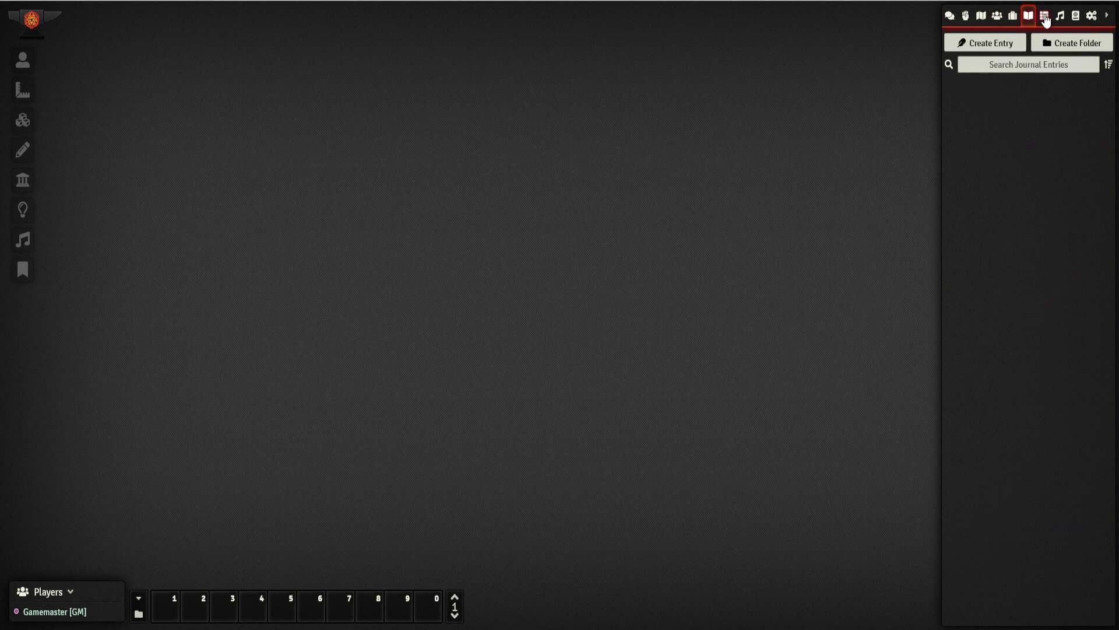
{"action": "left_click", "coordinate": [1044, 18]}
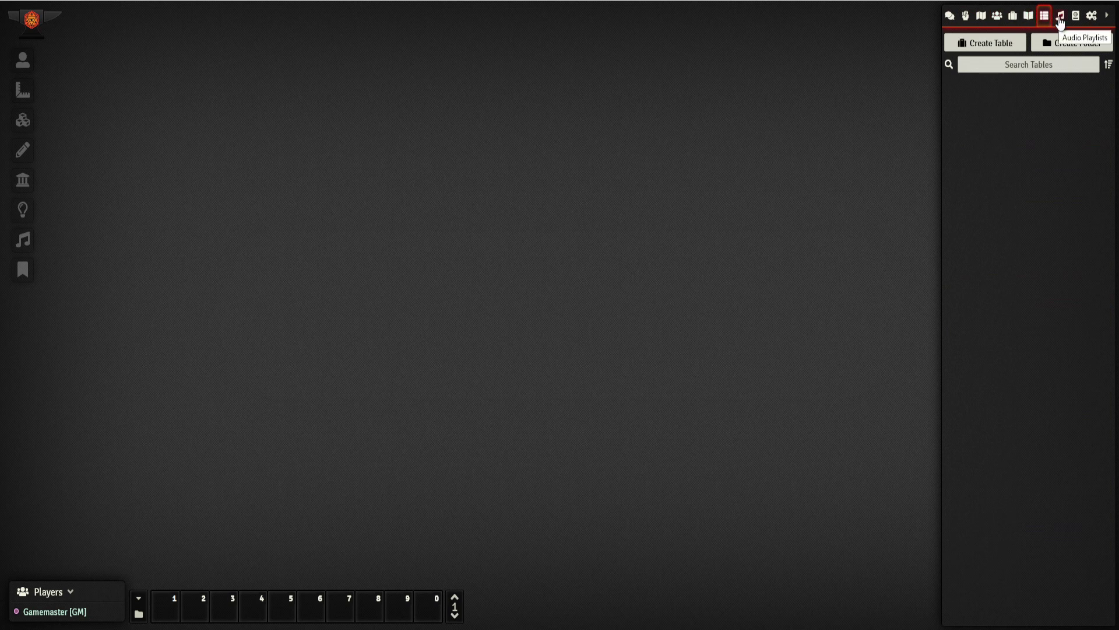
{"action": "left_click", "coordinate": [1059, 19]}
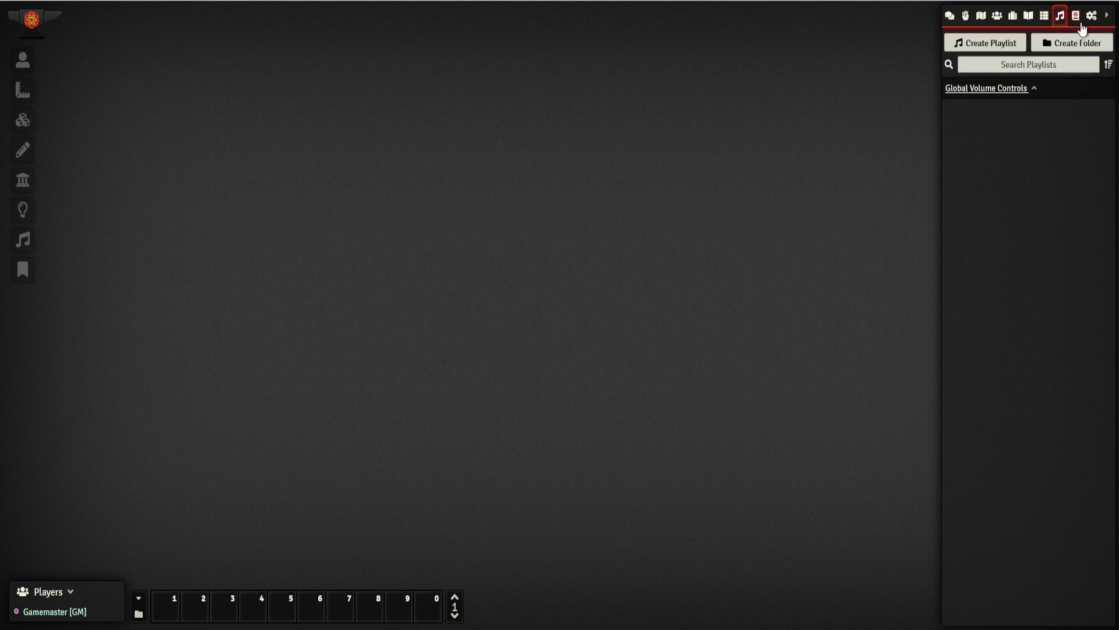
{"action": "left_click", "coordinate": [1077, 19]}
{"action": "left_click", "coordinate": [950, 17]}
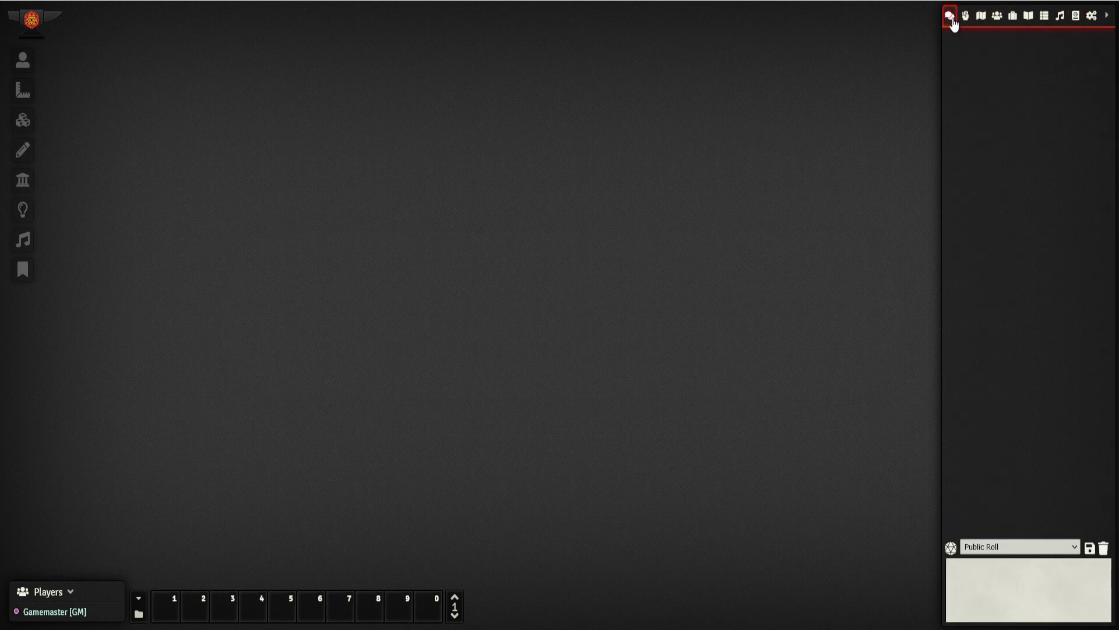